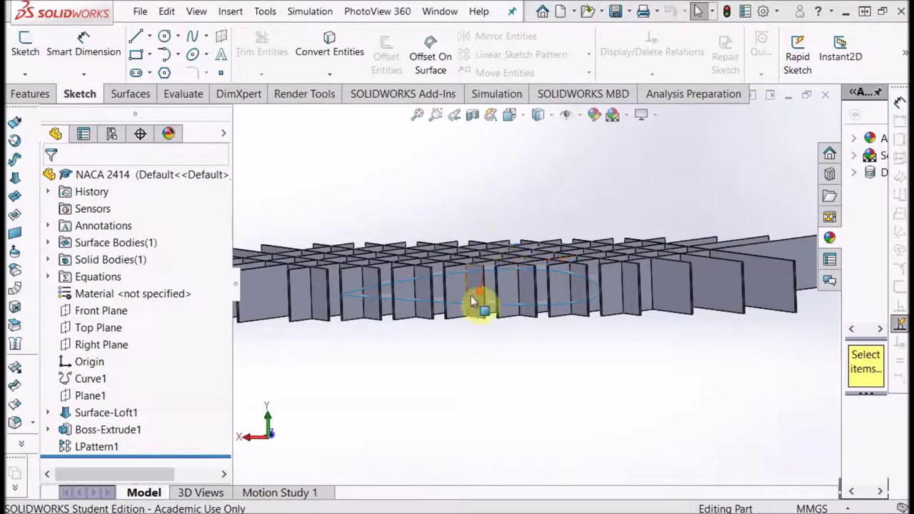
pyautogui.scroll(-2, 472, 299)
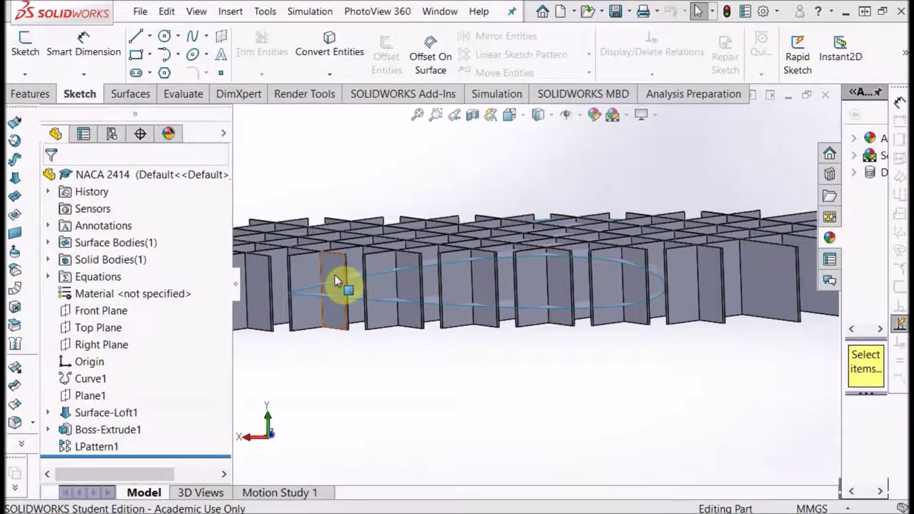
pyautogui.moveTo(490, 259); pyautogui.dragTo(670, 275, button='middle')
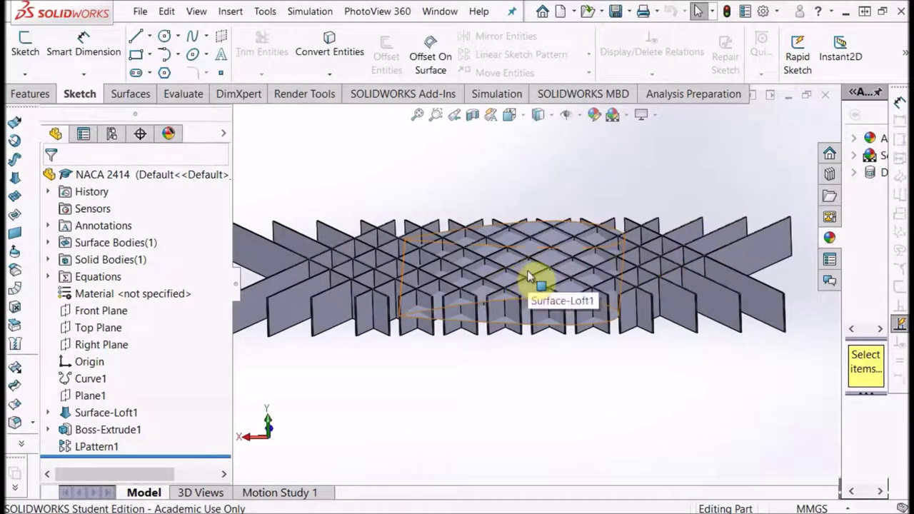
pyautogui.scroll(-3, 518, 322)
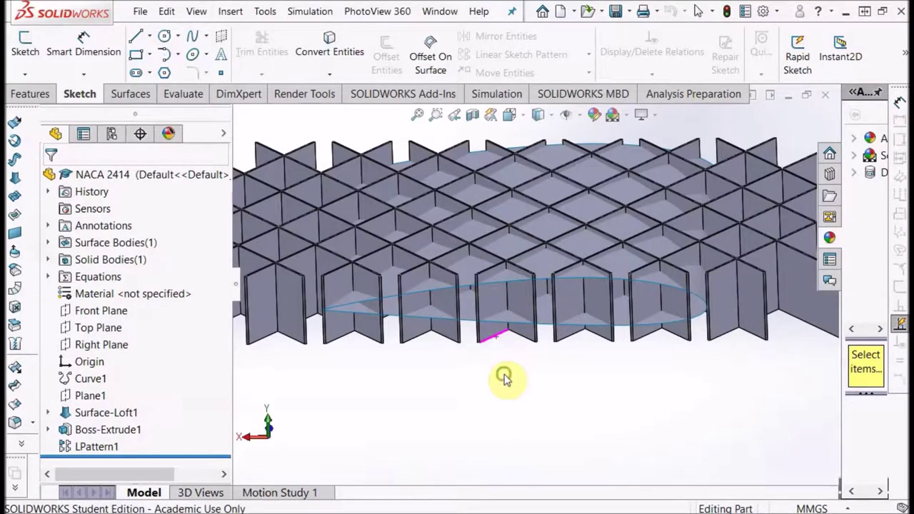
pyautogui.moveTo(503, 379); pyautogui.dragTo(498, 307, button='middle')
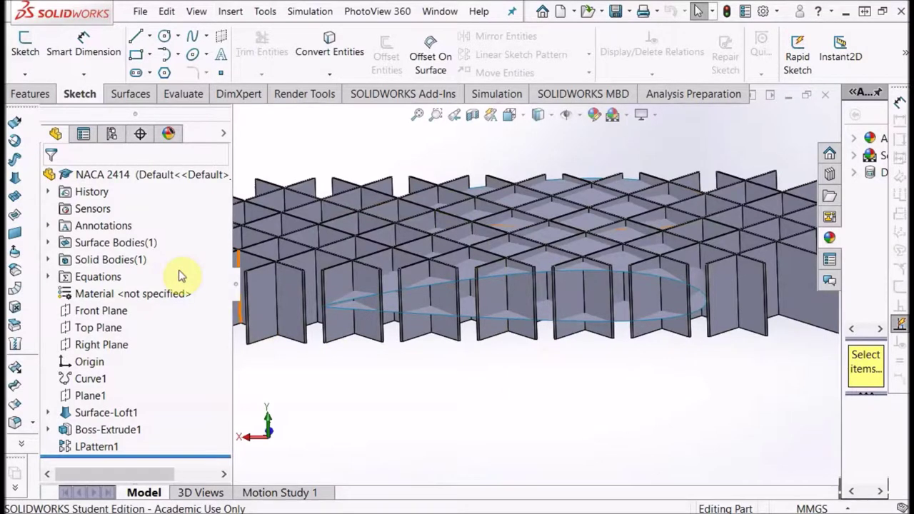
# Step: Start a sketch on the Front Plane and convert the airfoil edge of Surface-Loft1 into sketch geometry
pyautogui.click(100, 311)
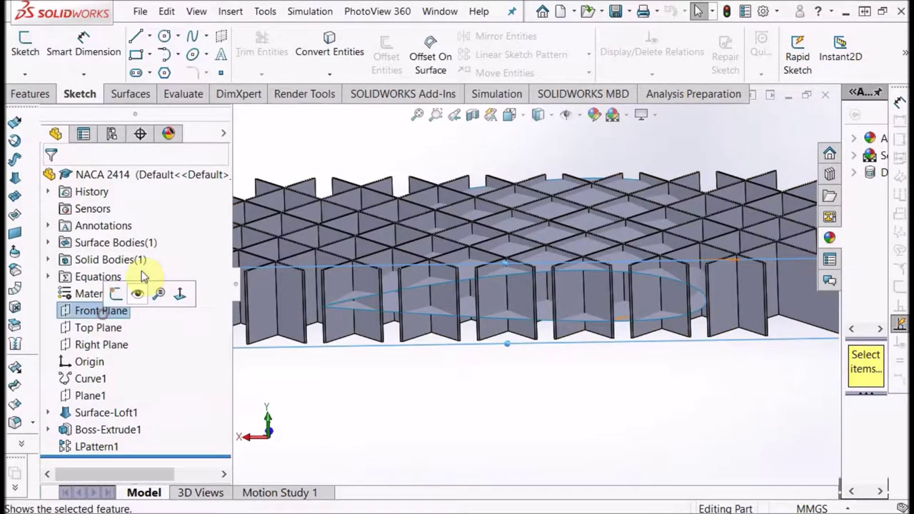
pyautogui.click(20, 56)
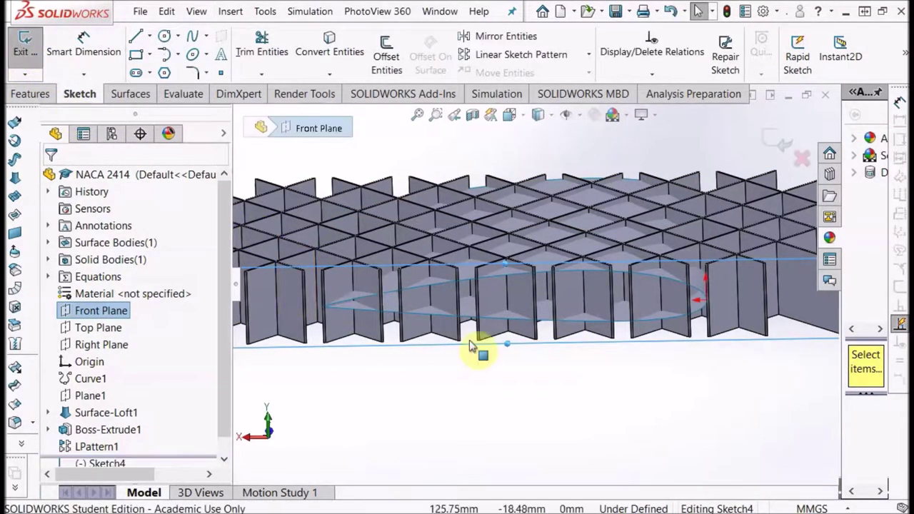
pyautogui.click(319, 57)
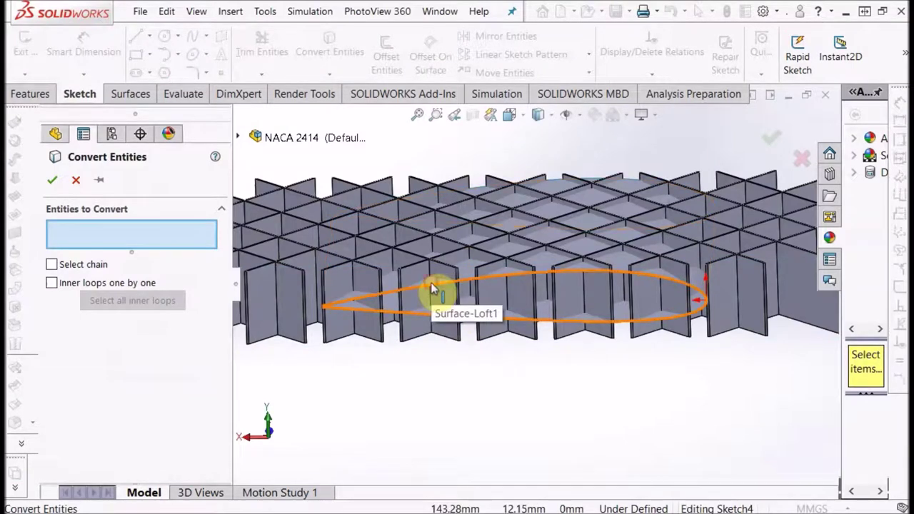
pyautogui.click(432, 288)
pyautogui.rightClick(439, 290)
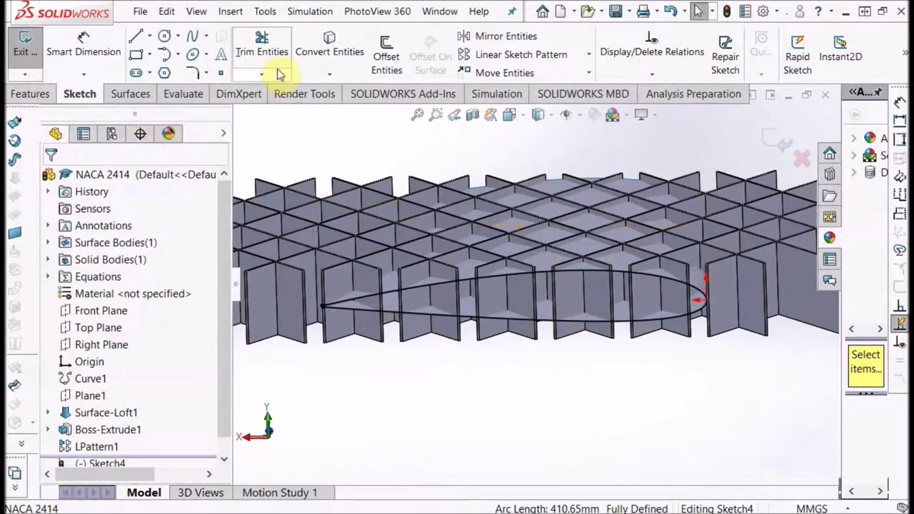
pyautogui.click(491, 367)
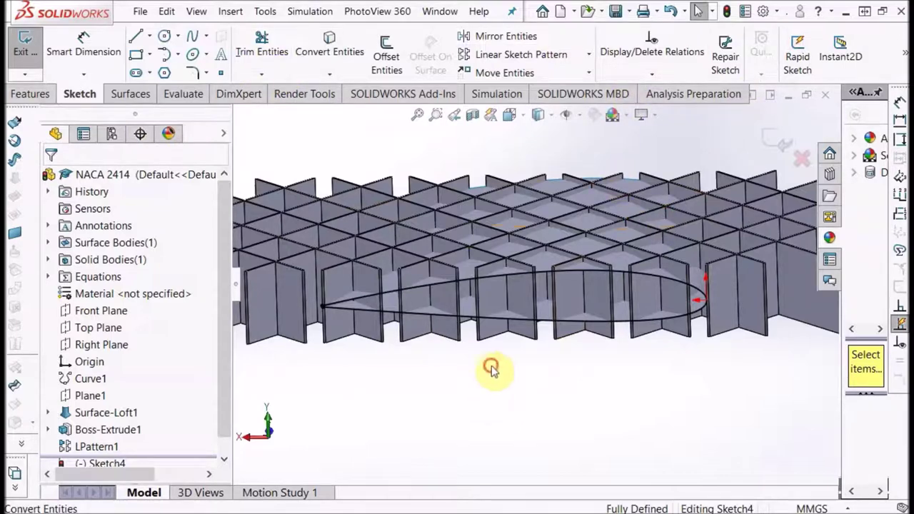
# Step: Try to offset the converted airfoil curve by 5 mm with the Reverse and Select chain options
pyautogui.click(386, 57)
pyautogui.click(419, 293)
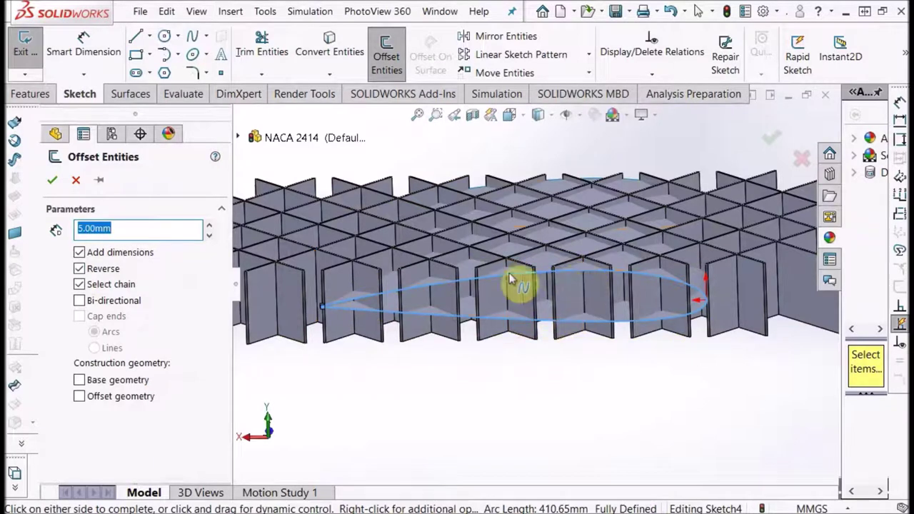
pyautogui.scroll(-3, 559, 292)
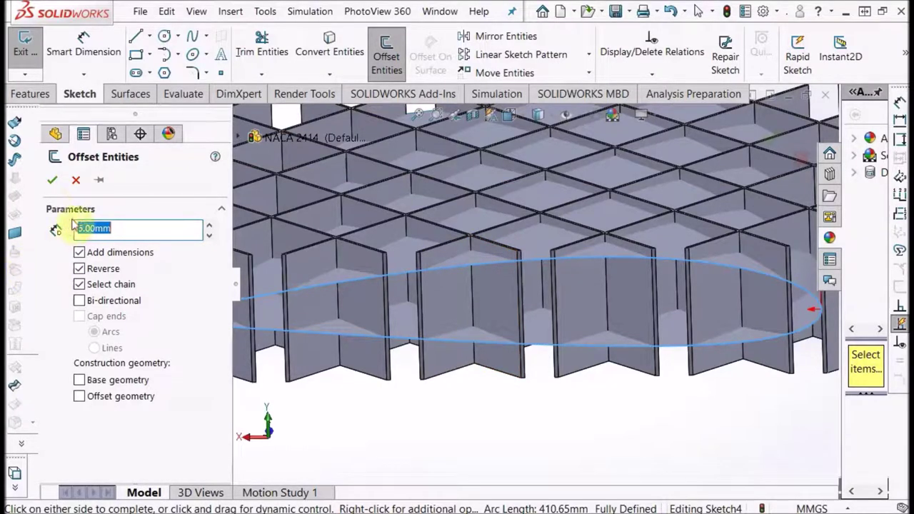
pyautogui.click(51, 179)
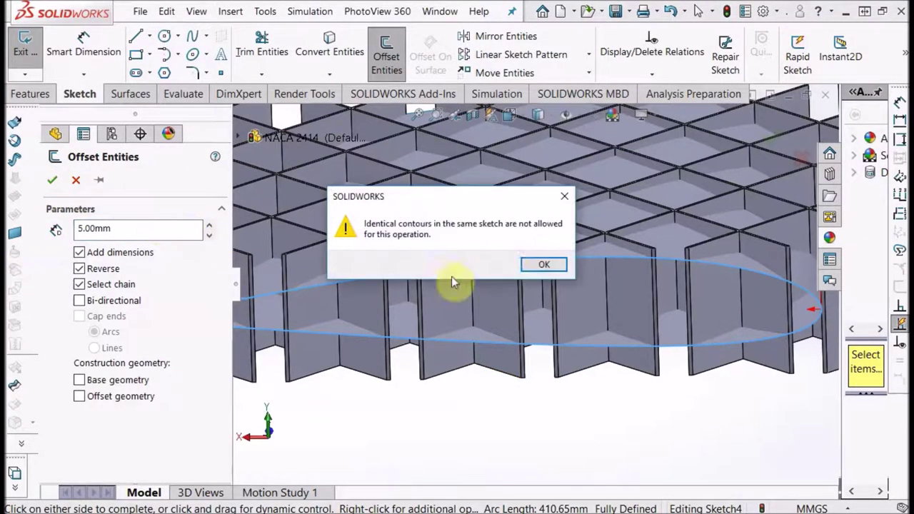
pyautogui.click(537, 263)
pyautogui.scroll(-2, 548, 368)
pyautogui.scroll(3, 553, 377)
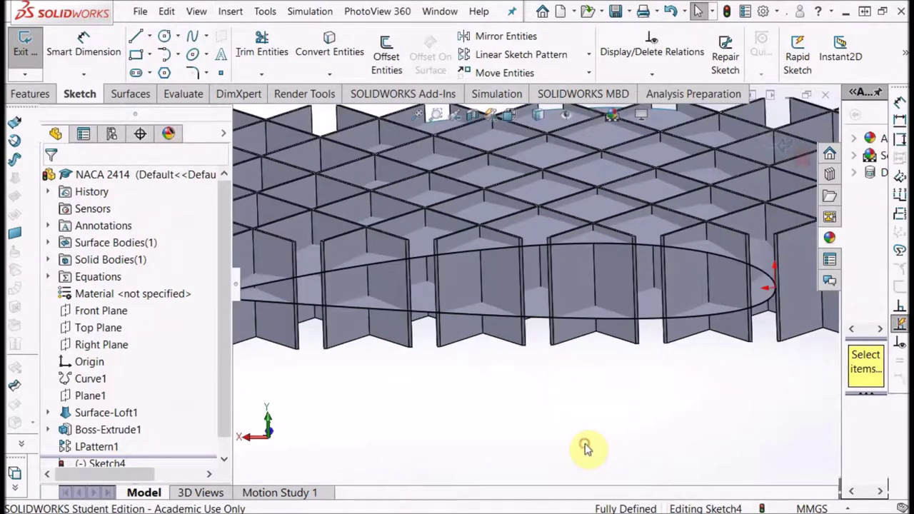
# Step: Find the Split Entities command and split the airfoil curve at the origin on its leading edge
pyautogui.press('s')
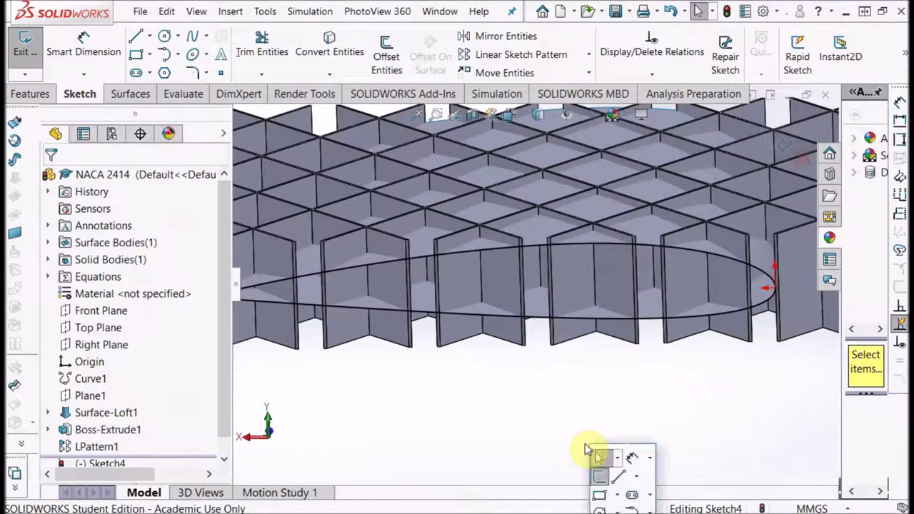
pyautogui.press('s')
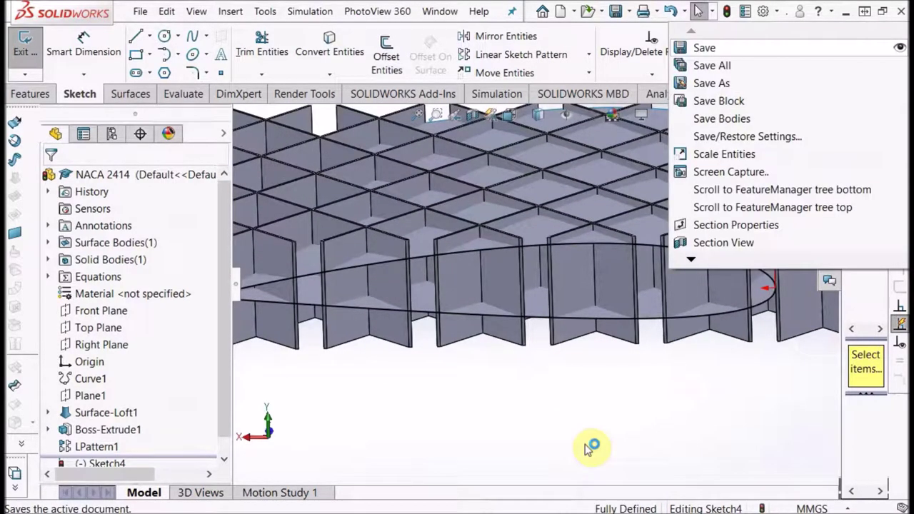
pyautogui.write('ss')
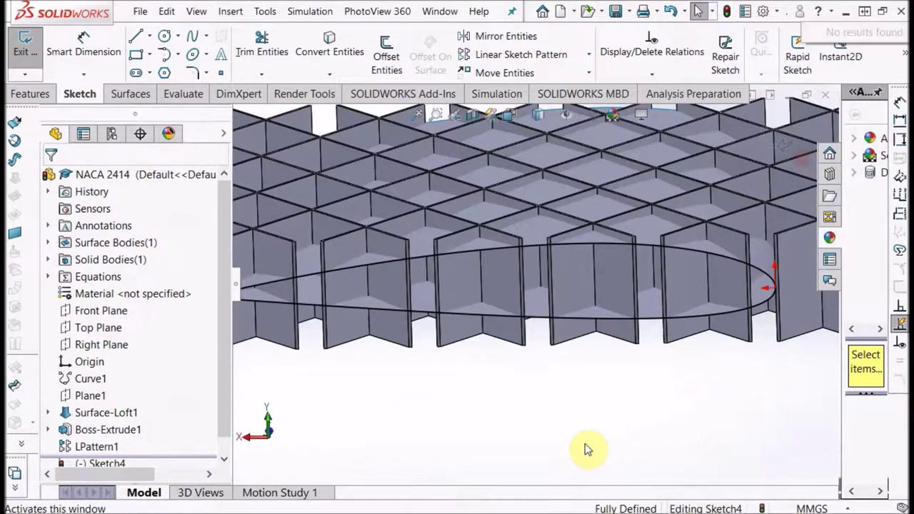
pyautogui.press('BackSpace')
pyautogui.press('BackSpace')
pyautogui.press('BackSpace')
pyautogui.write('spl')
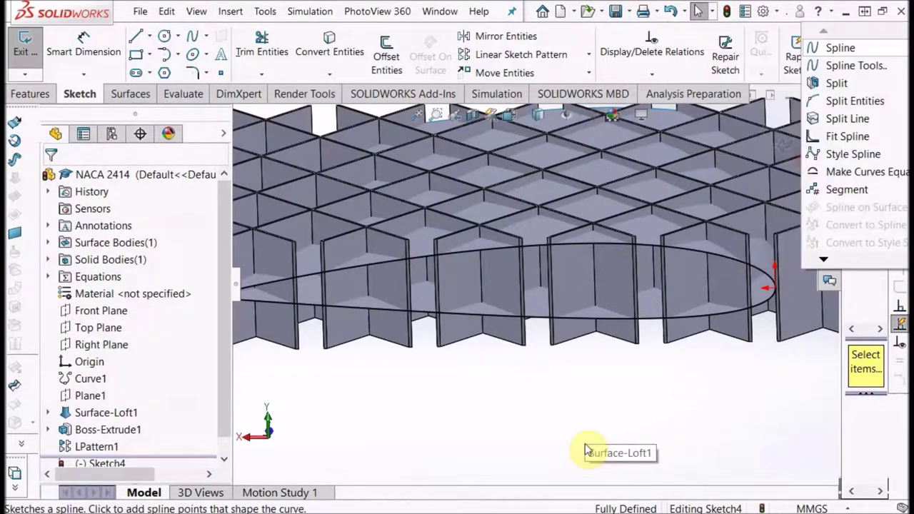
pyautogui.click(855, 101)
pyautogui.scroll(-10, 808, 321)
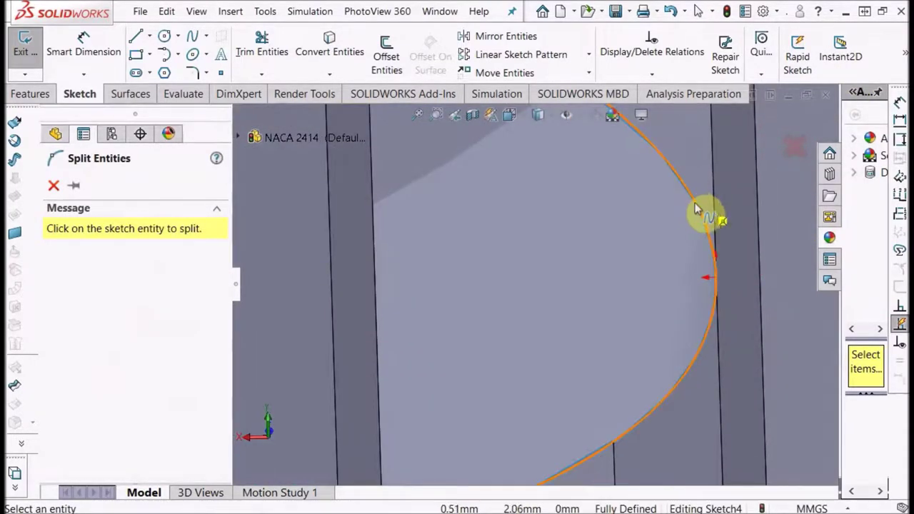
pyautogui.click(716, 279)
pyautogui.scroll(8, 716, 278)
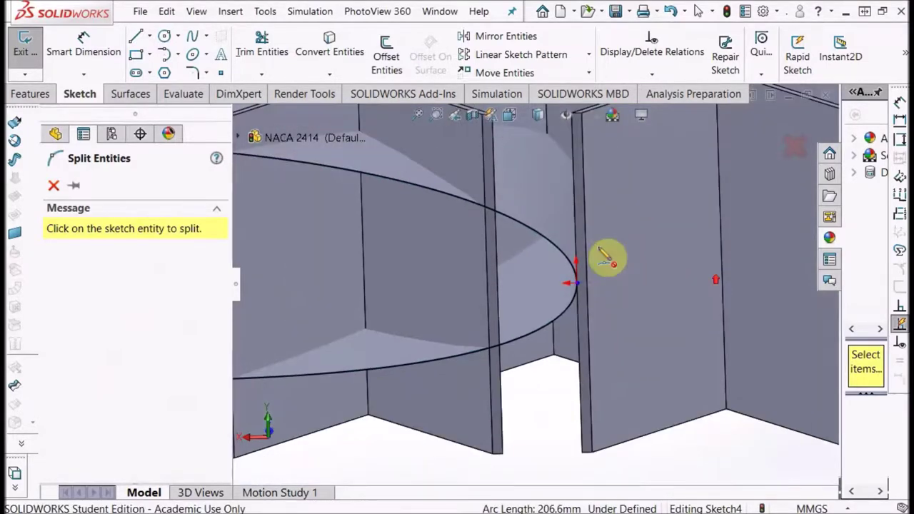
pyautogui.scroll(5, 357, 200)
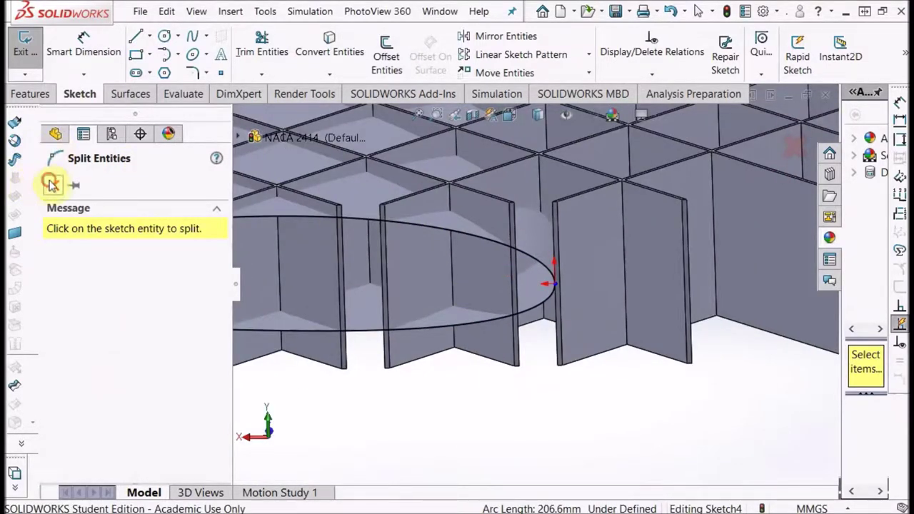
pyautogui.click(50, 184)
# Step: Offset the split airfoil curves inward by 5 mm, with Reverse and Select chain enabled
pyautogui.press('Up')
pyautogui.click(387, 56)
pyautogui.click(472, 247)
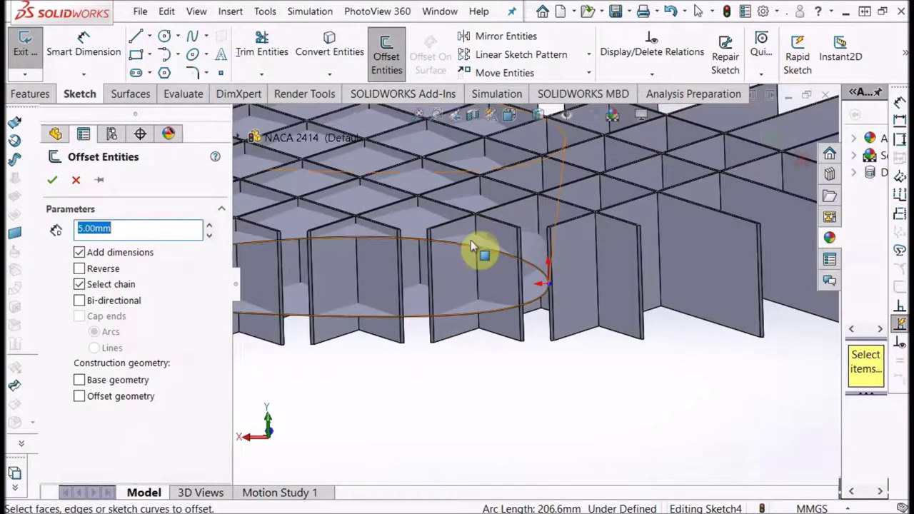
pyautogui.click(104, 270)
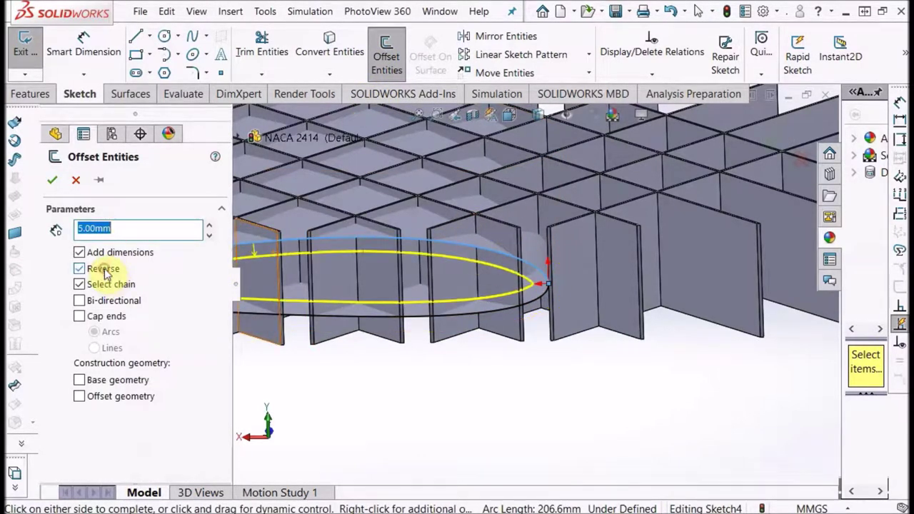
pyautogui.scroll(4, 535, 285)
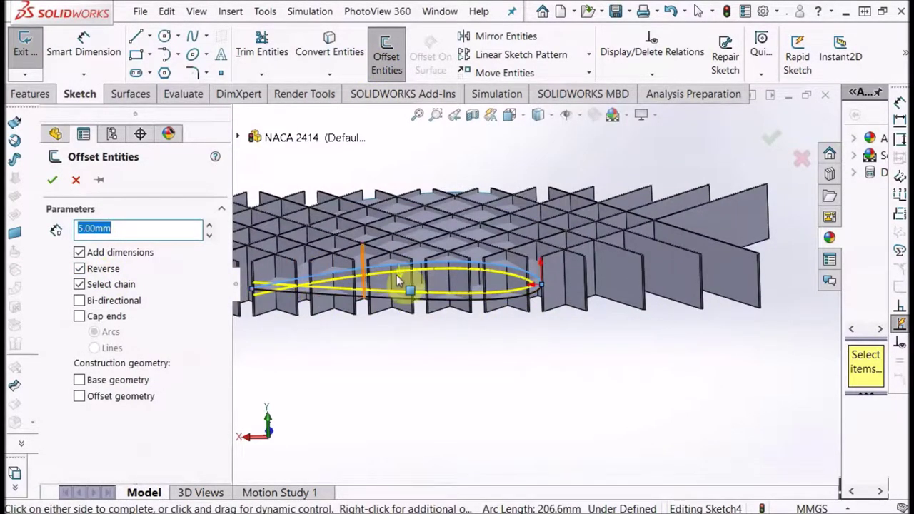
pyautogui.scroll(-2, 357, 297)
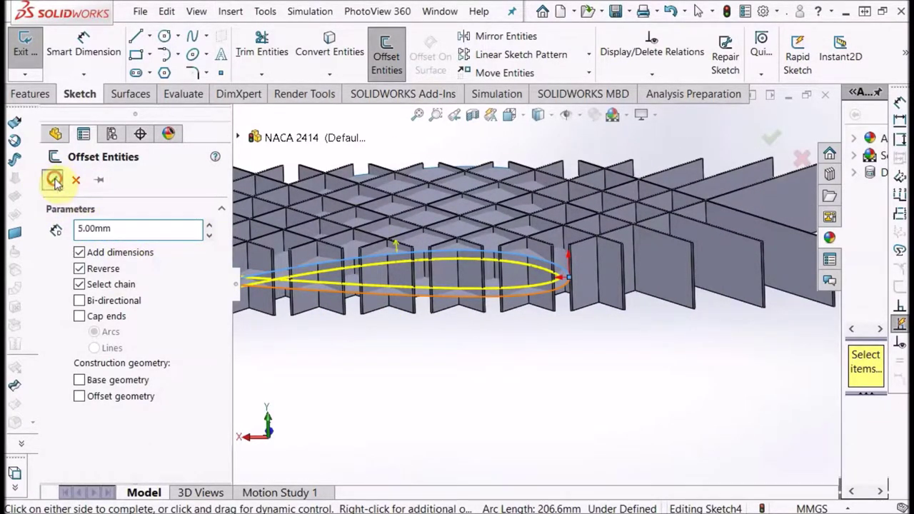
pyautogui.click(55, 180)
pyautogui.scroll(1, 331, 312)
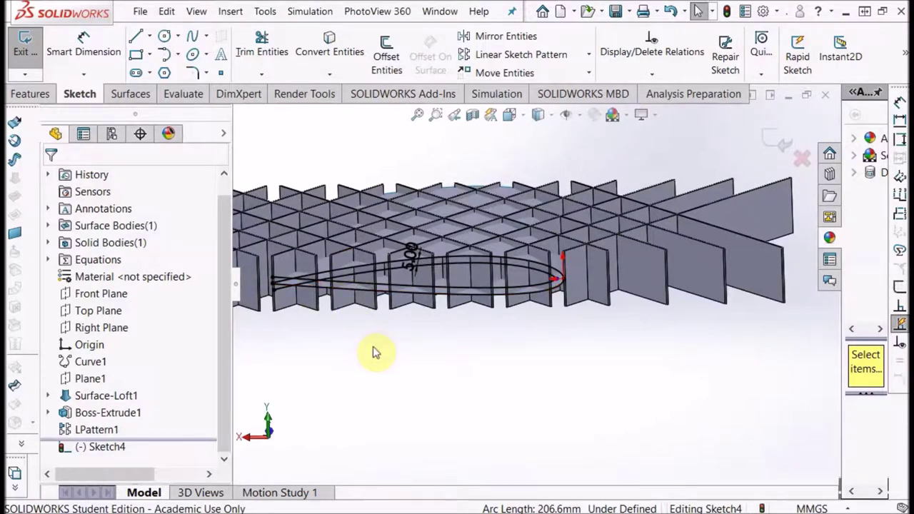
# Step: Trim away the ends of the inner offset curves that cross each other near the trailing edge
pyautogui.scroll(-4, 303, 257)
pyautogui.click(261, 47)
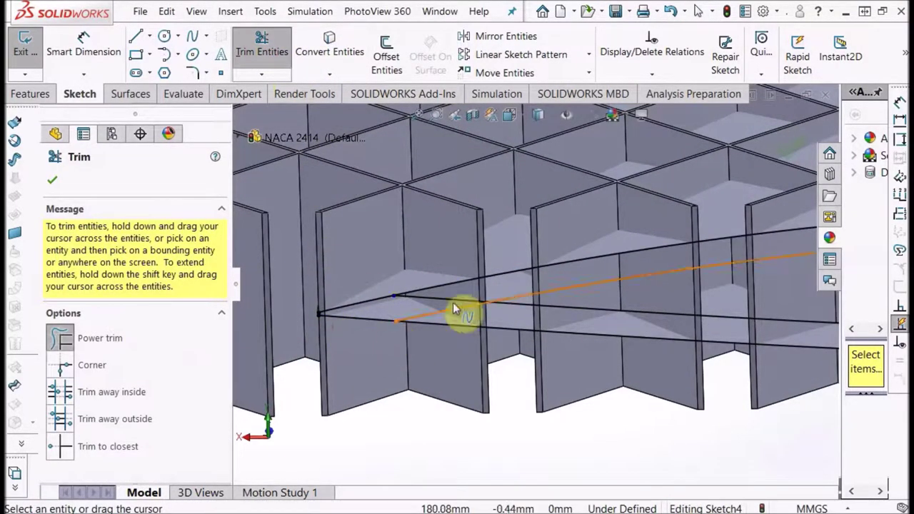
pyautogui.moveTo(487, 319); pyautogui.dragTo(445, 293)
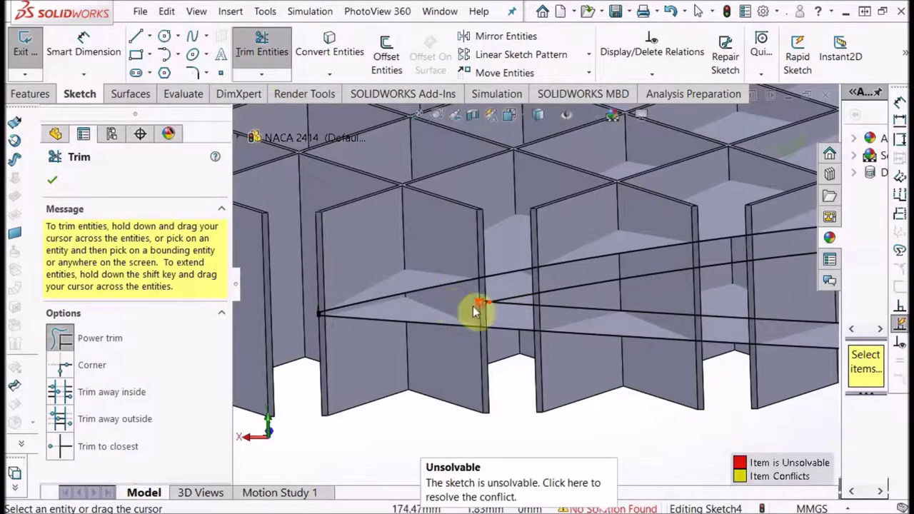
# Step: Draw a short line joining the two open endpoints at the tail tip of the inner offset profile
pyautogui.scroll(-5, 543, 274)
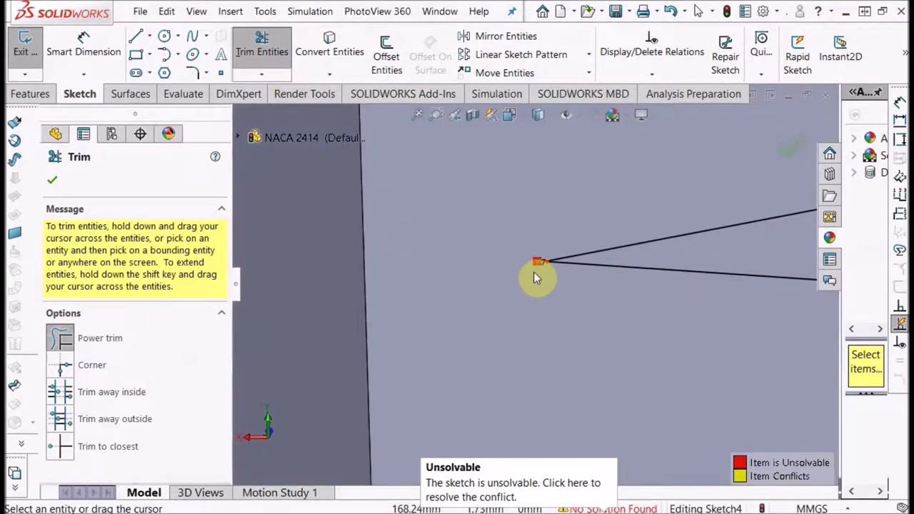
pyautogui.scroll(-6, 550, 270)
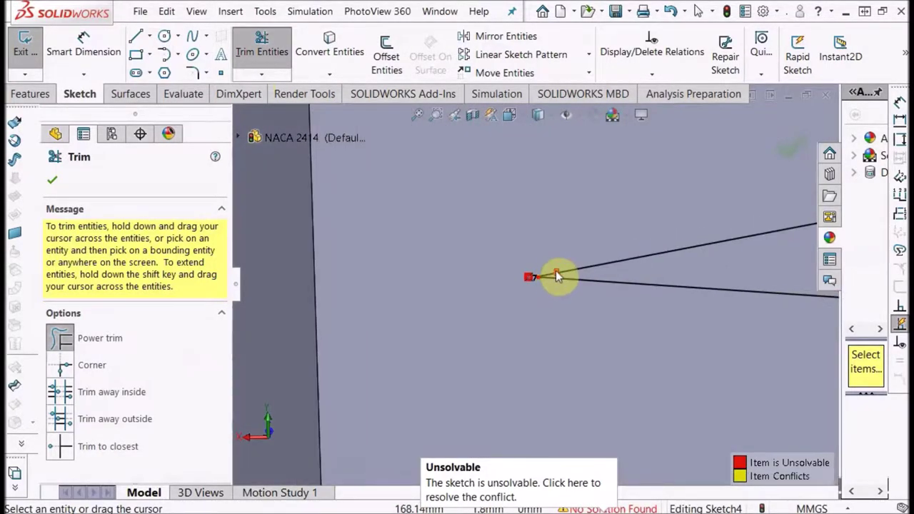
pyautogui.moveTo(504, 275); pyautogui.dragTo(548, 293)
pyautogui.click(134, 36)
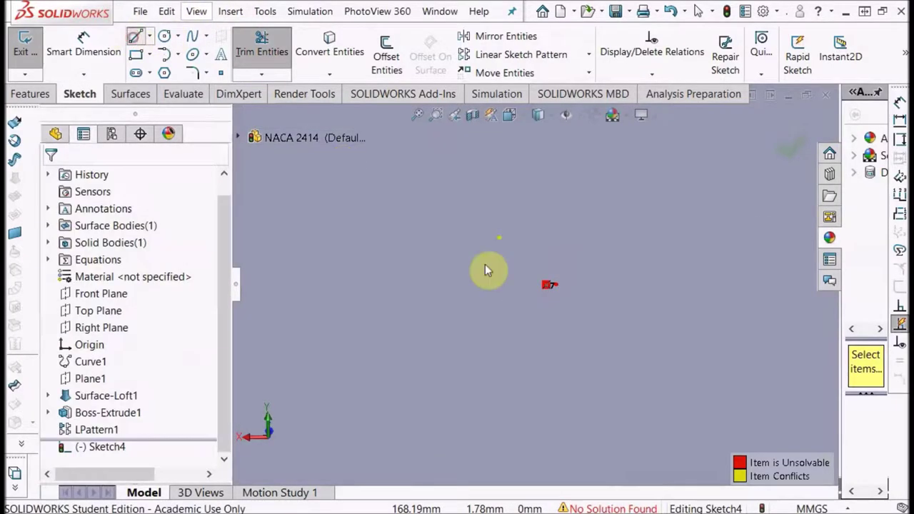
pyautogui.click(556, 285)
pyautogui.click(500, 238)
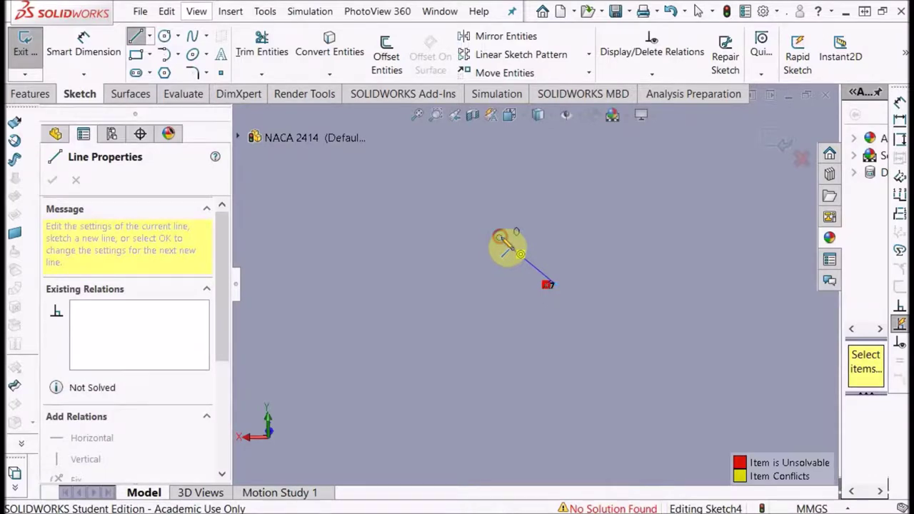
pyautogui.scroll(7, 499, 290)
pyautogui.press('Escape')
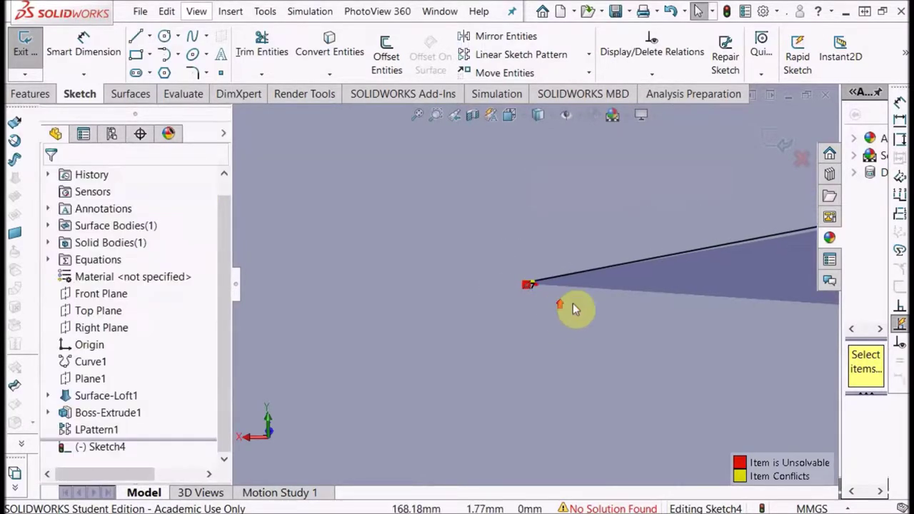
# Step: Convert the small rounded trailing-edge arc of the wing surface into the sketch to close the outer airfoil outline
pyautogui.scroll(14, 591, 298)
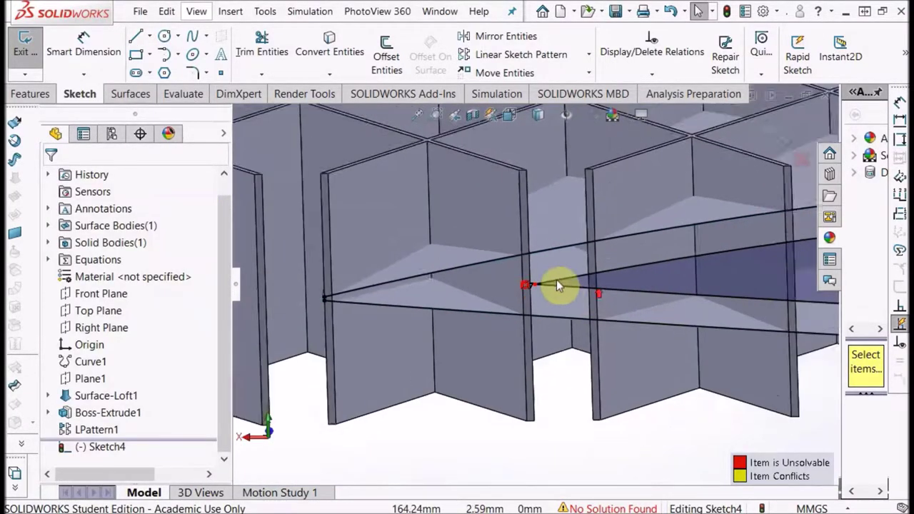
pyautogui.scroll(-12, 457, 315)
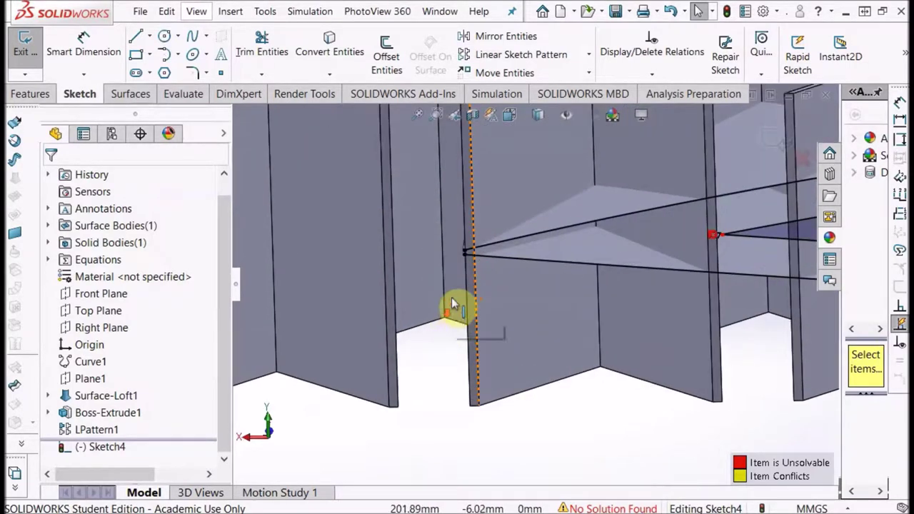
pyautogui.click(329, 48)
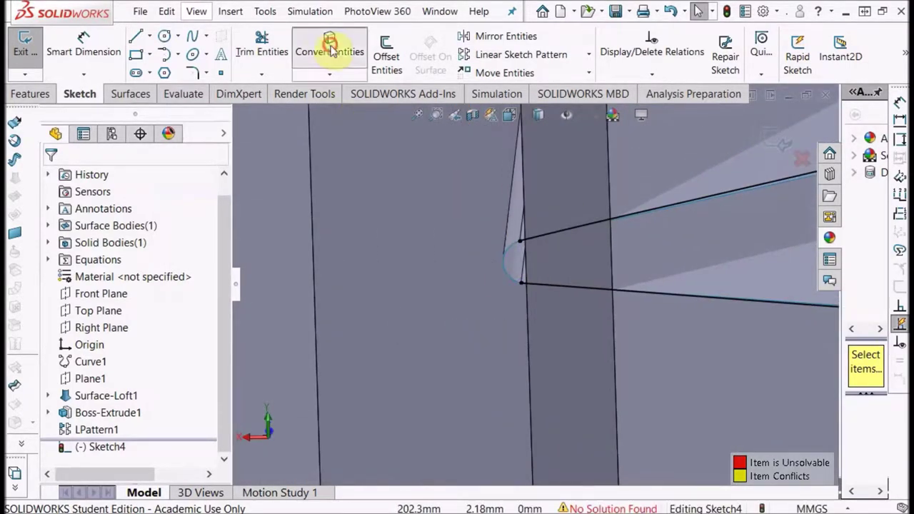
pyautogui.click(510, 258)
pyautogui.press('Return')
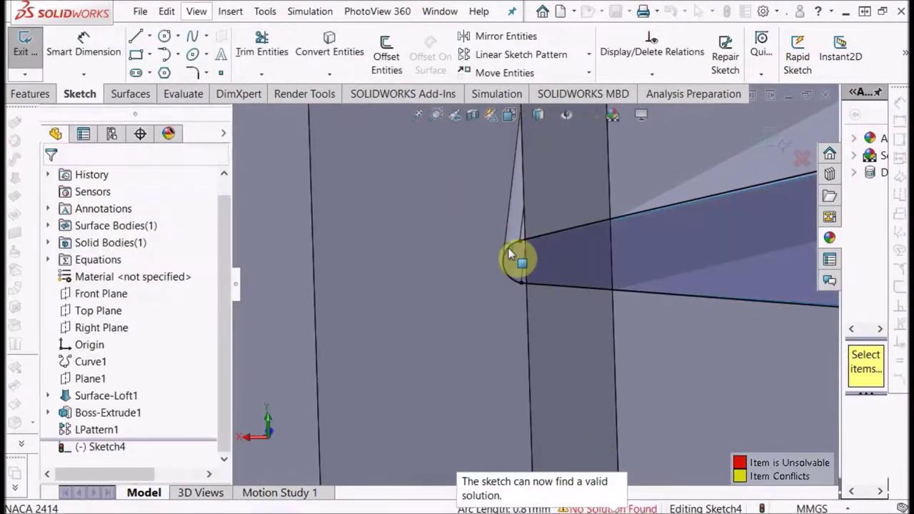
# Step: Move the 5 mm offset dimension up, clear of the airfoil profile
pyautogui.scroll(8, 518, 261)
pyautogui.scroll(6, 650, 284)
pyautogui.scroll(-3, 633, 286)
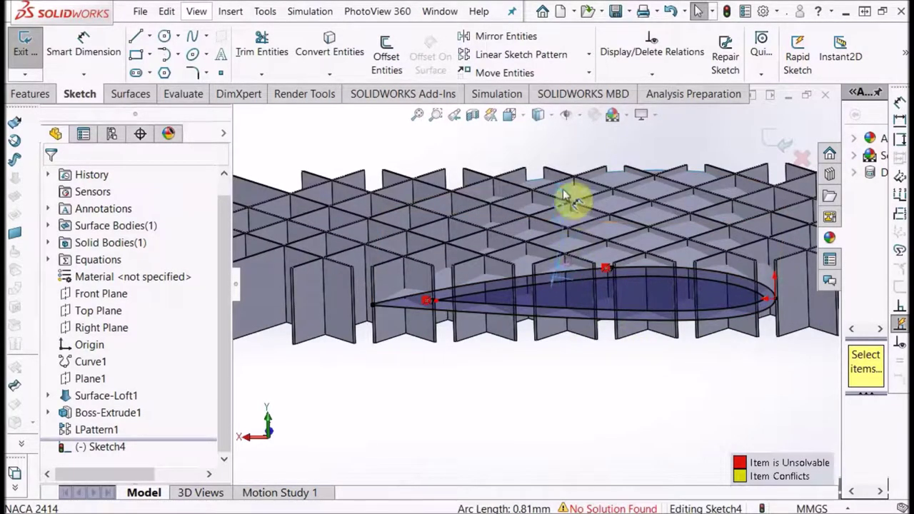
pyautogui.click(563, 194)
pyautogui.click(575, 395)
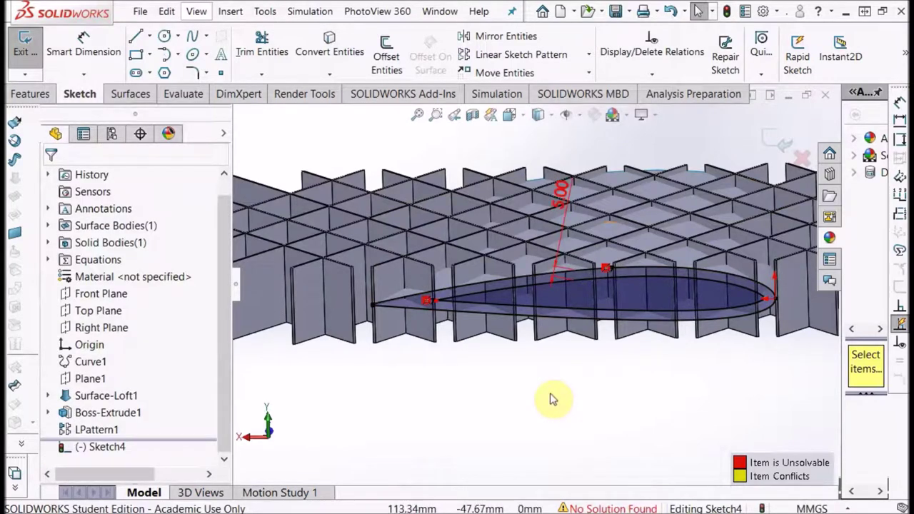
pyautogui.scroll(3, 510, 357)
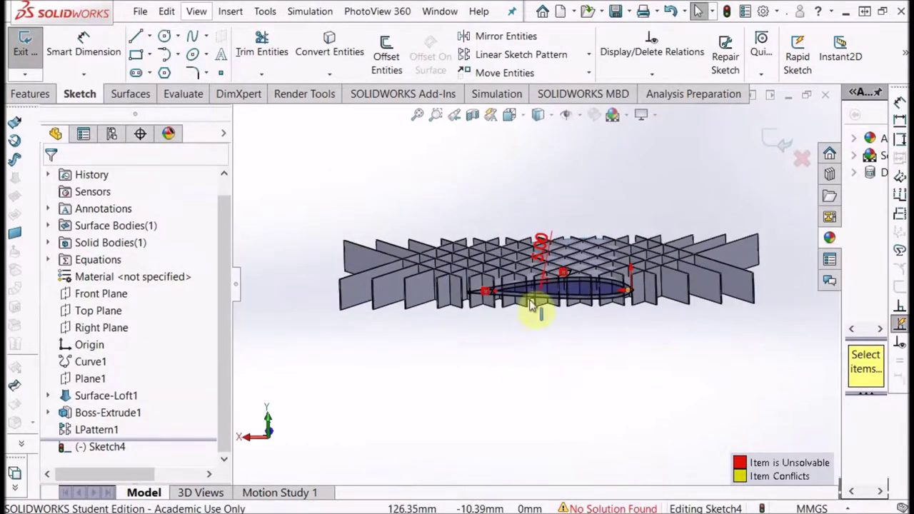
# Step: Convert the eight vertical lattice edges that cross the inner airfoil profile into sketch lines, from the trailing edge towards the nose
pyautogui.scroll(-3, 537, 294)
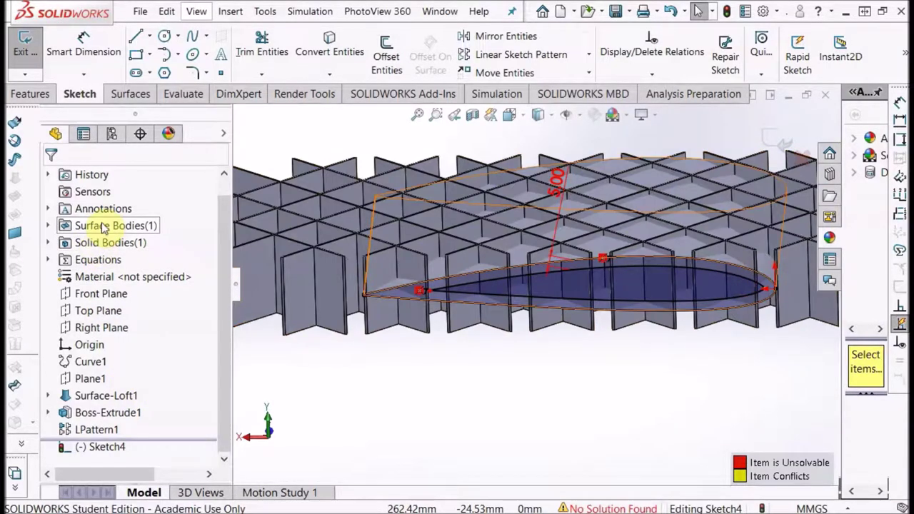
pyautogui.click(328, 44)
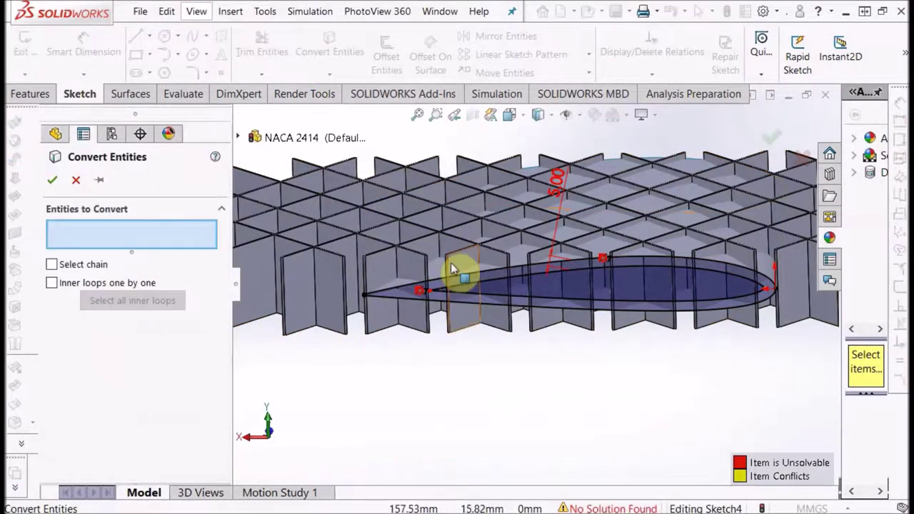
pyautogui.scroll(-3, 483, 251)
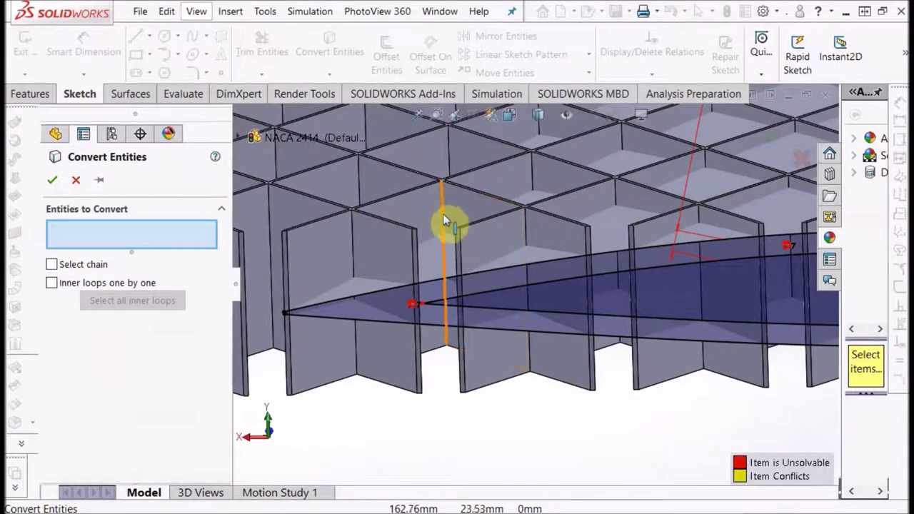
pyautogui.click(442, 218)
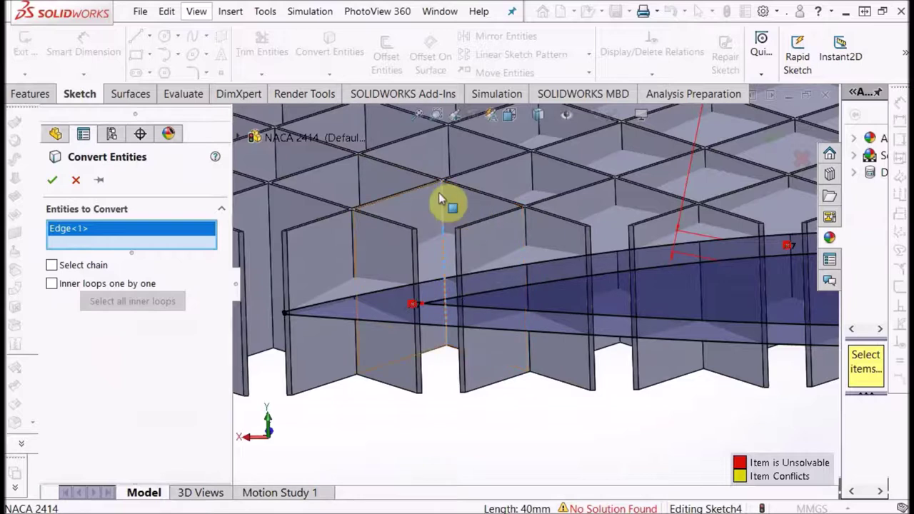
pyautogui.click(525, 217)
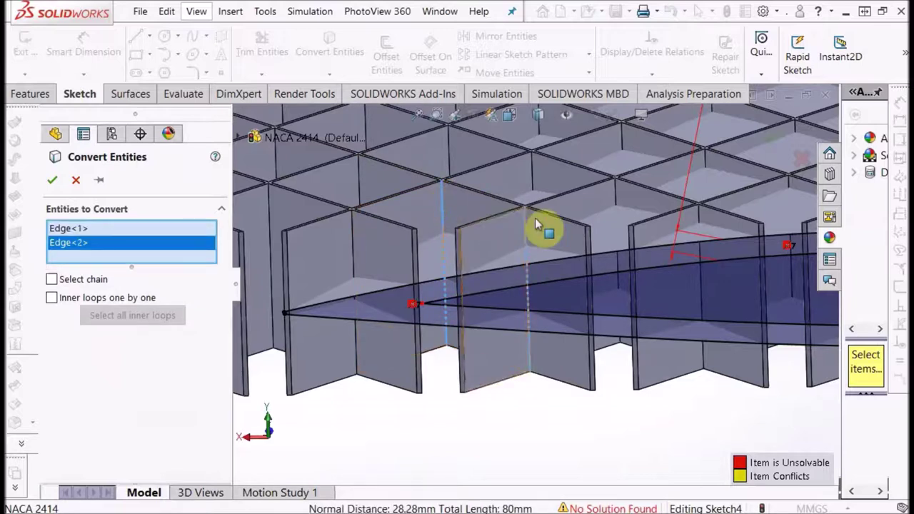
pyautogui.click(618, 200)
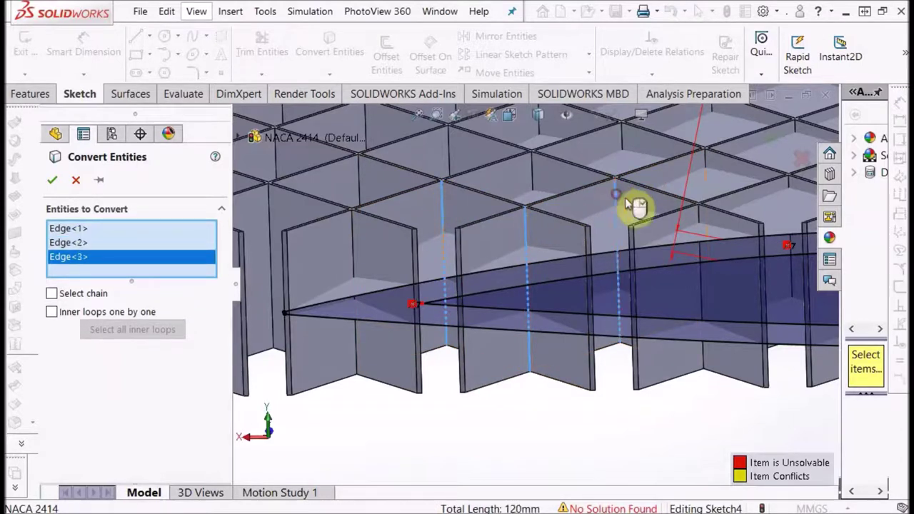
pyautogui.click(701, 218)
pyautogui.click(790, 187)
pyautogui.scroll(3, 792, 207)
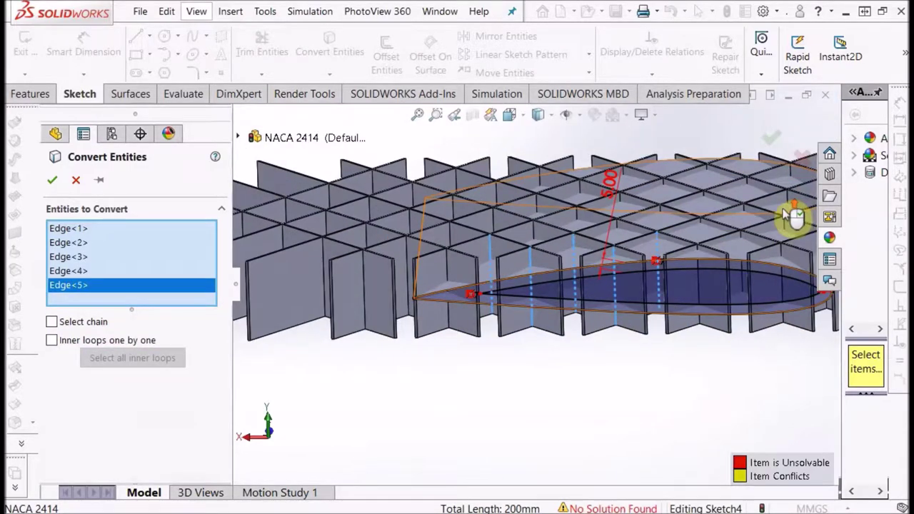
pyautogui.scroll(-2, 743, 243)
pyautogui.scroll(-2, 663, 290)
pyautogui.click(676, 231)
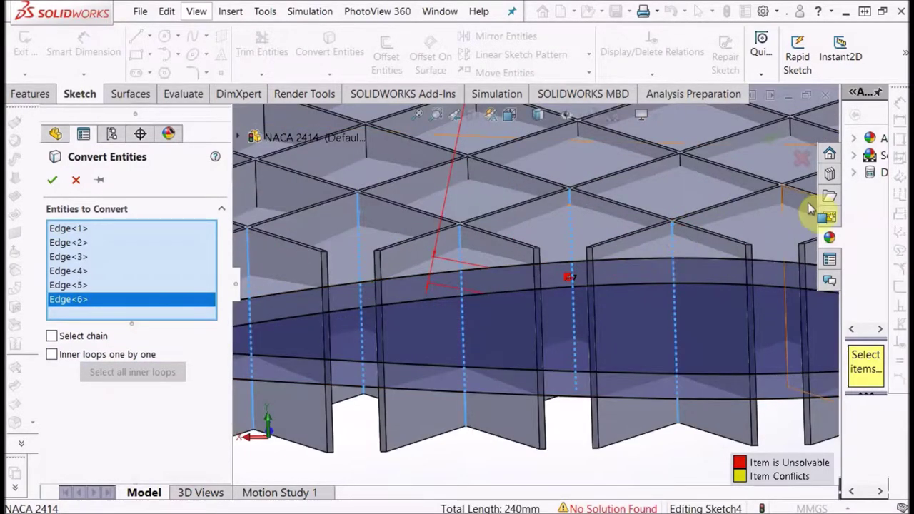
pyautogui.click(786, 203)
pyautogui.scroll(2, 791, 243)
pyautogui.scroll(-3, 680, 255)
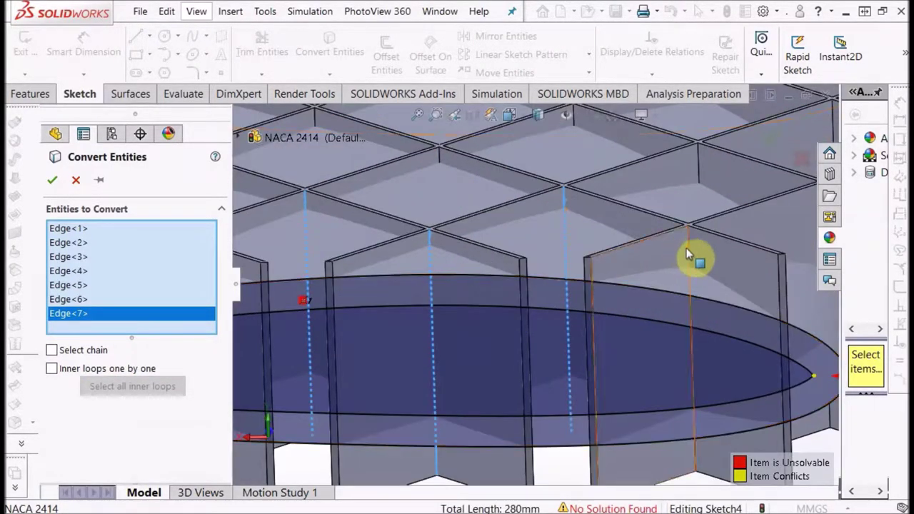
pyautogui.click(690, 255)
pyautogui.scroll(2, 697, 257)
pyautogui.scroll(2, 548, 280)
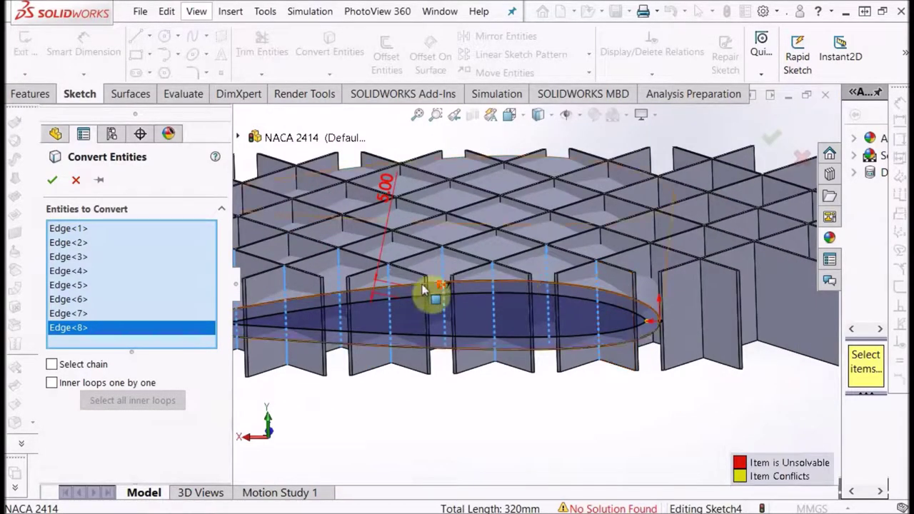
pyautogui.click(75, 180)
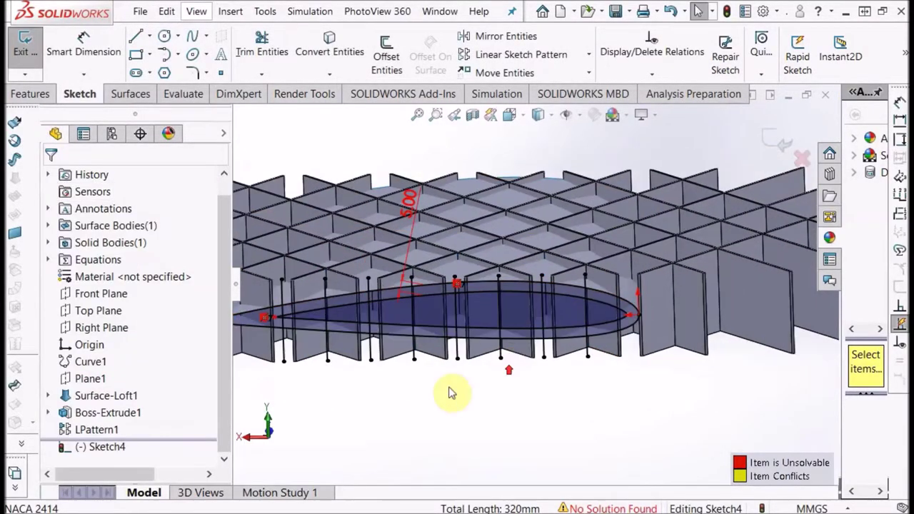
# Step: Hide the LPattern1 lattice solid body
pyautogui.moveTo(450, 388); pyautogui.dragTo(453, 255, button='middle')
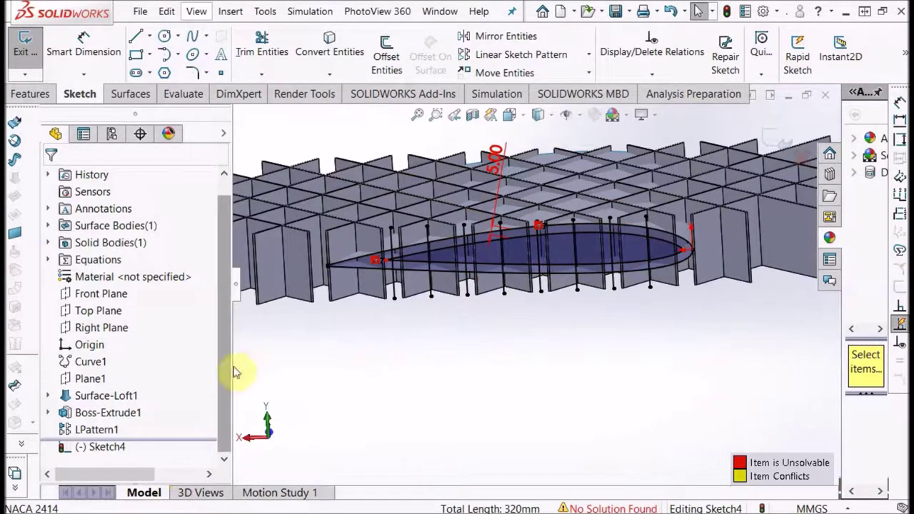
pyautogui.click(48, 243)
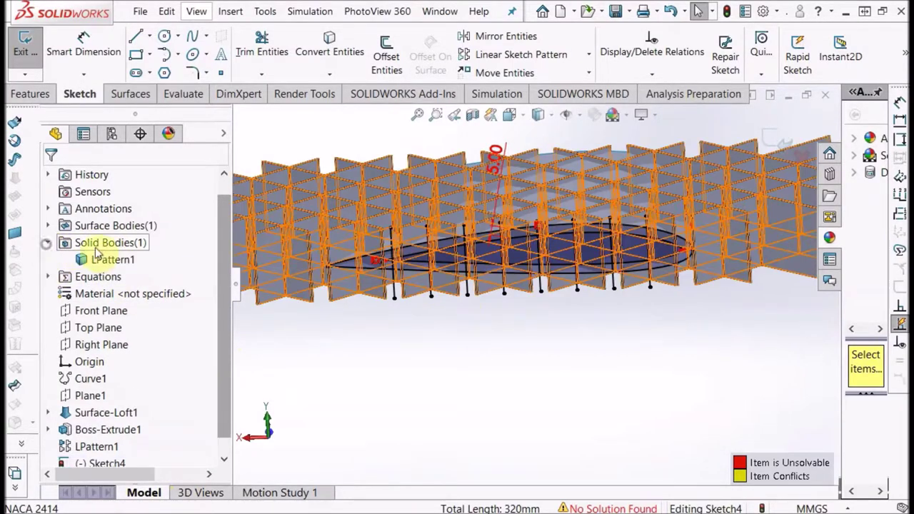
pyautogui.rightClick(112, 263)
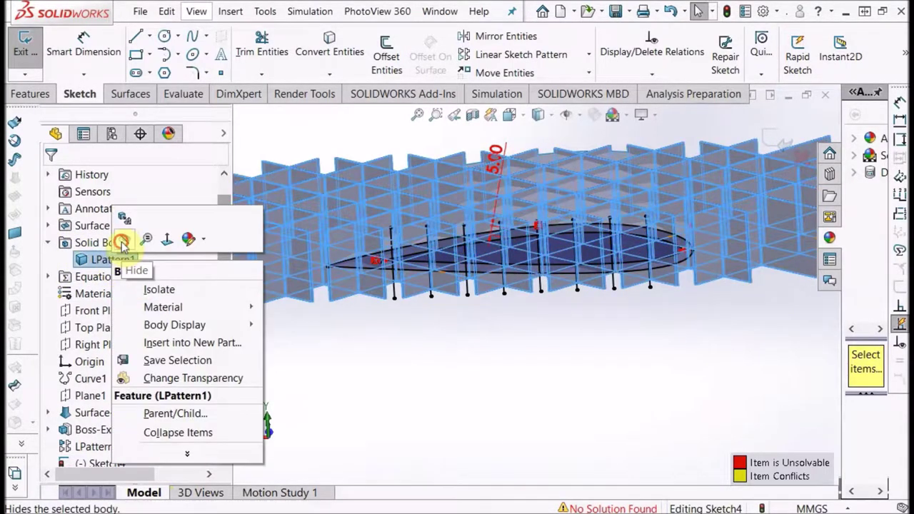
pyautogui.click(117, 240)
# Step: Offset all eight converted vertical lines by 2.5 mm with Bi-directional enabled
pyautogui.scroll(-3, 473, 251)
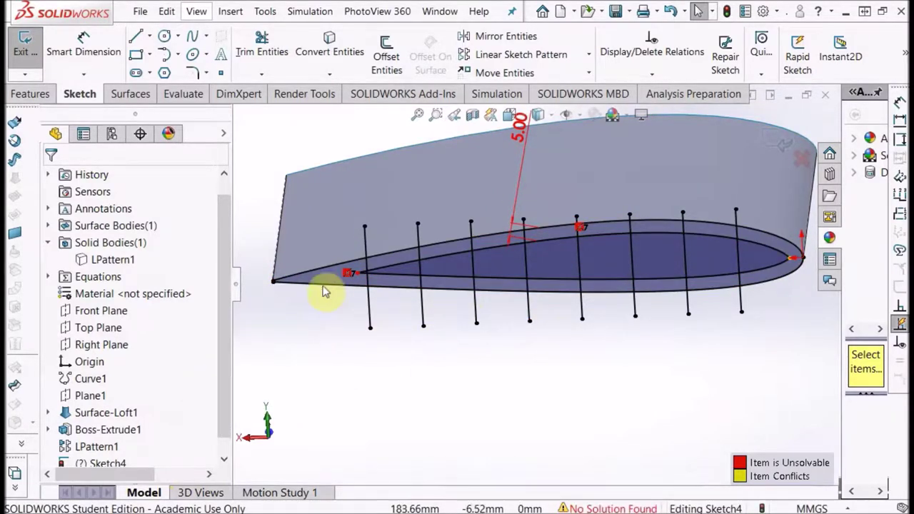
pyautogui.click(387, 61)
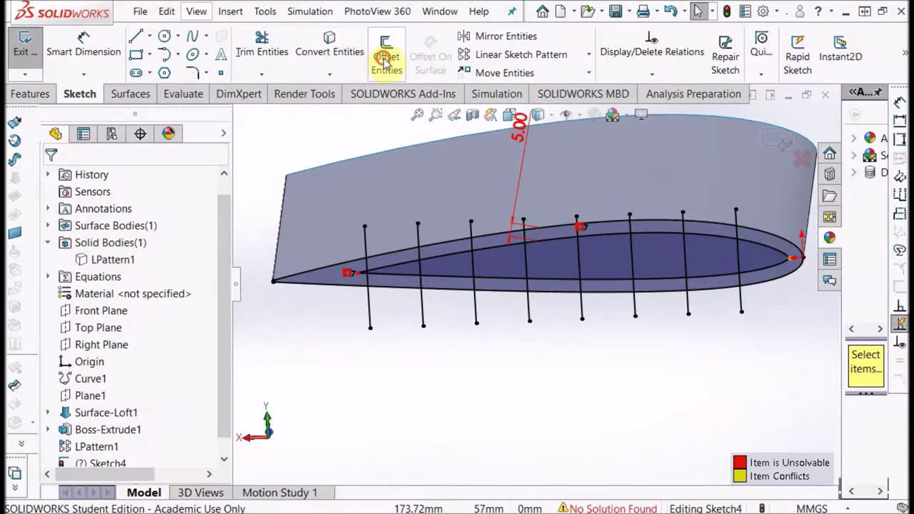
pyautogui.click(370, 303)
pyautogui.click(422, 305)
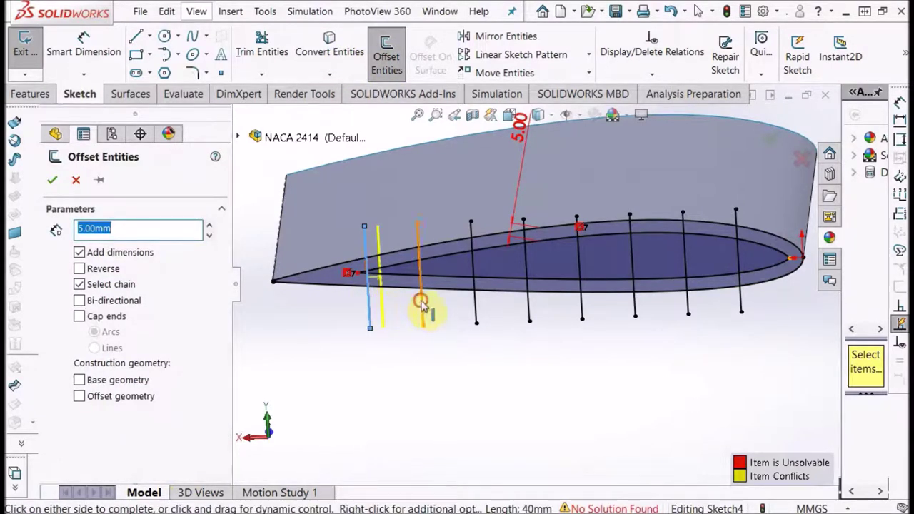
pyautogui.click(475, 304)
pyautogui.click(528, 303)
pyautogui.click(581, 308)
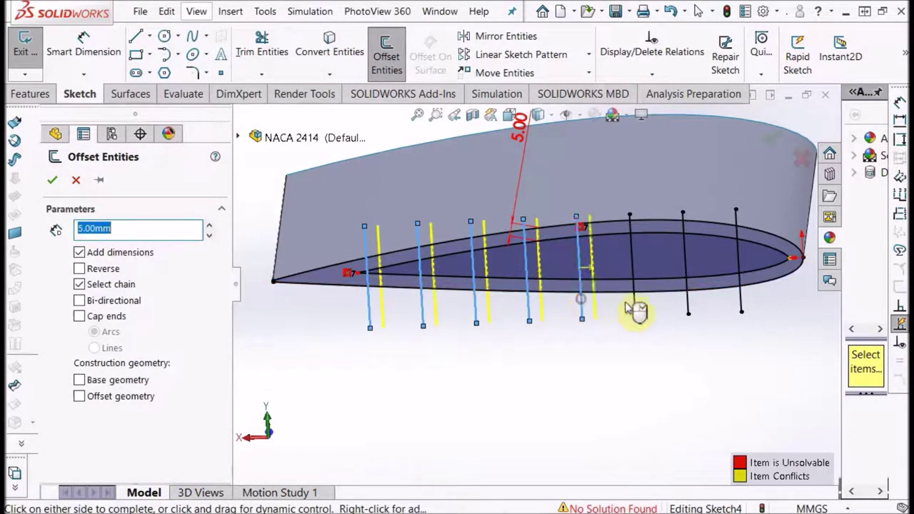
pyautogui.click(687, 307)
pyautogui.click(741, 303)
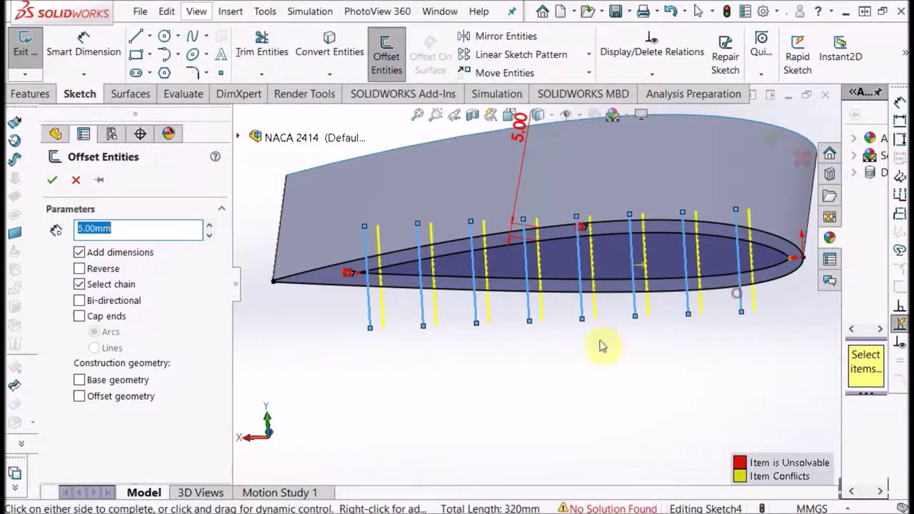
pyautogui.click(80, 300)
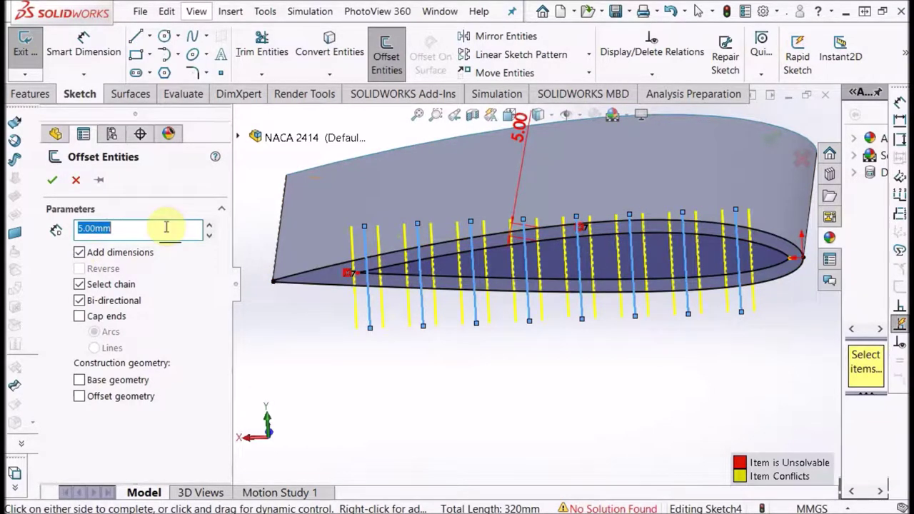
pyautogui.write('5')
pyautogui.press('Return')
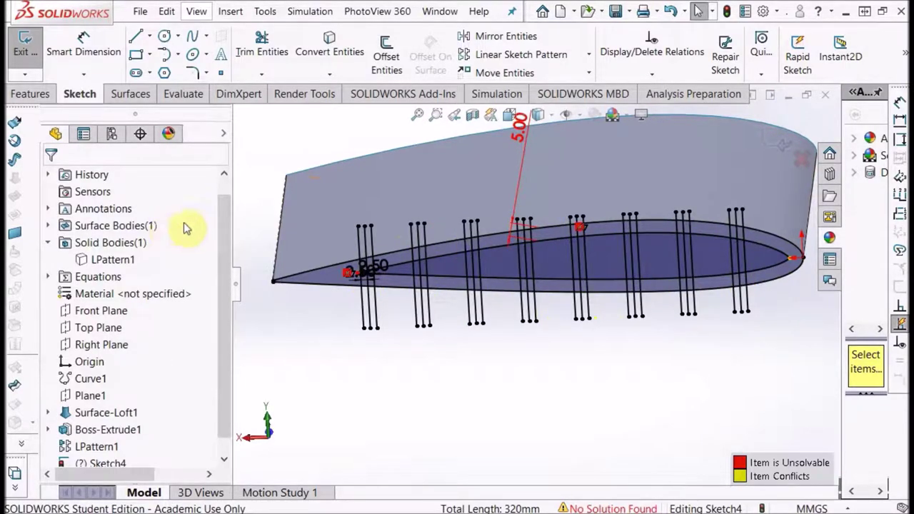
# Step: Undo the line offset and repeat it bi-directionally at 2.5 mm, with the base geometry set as construction geometry
pyautogui.hotkey('ctrl', 'z')
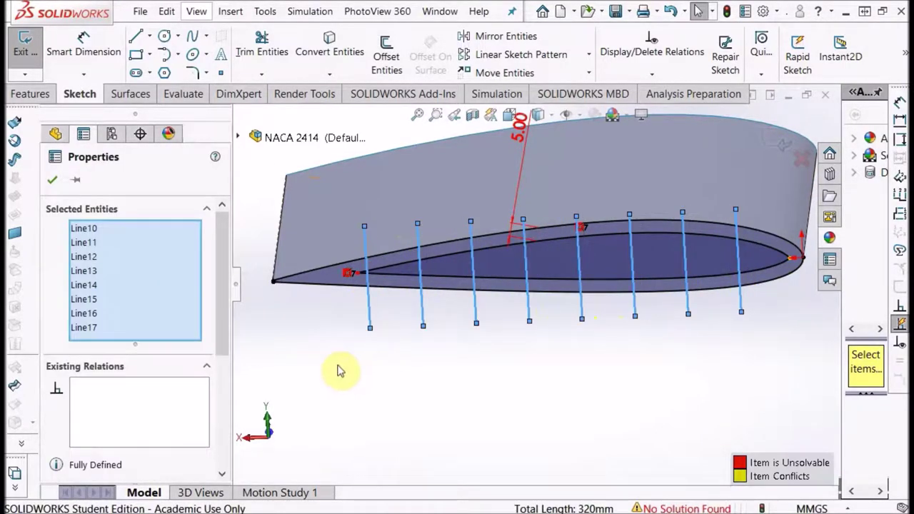
pyautogui.click(385, 58)
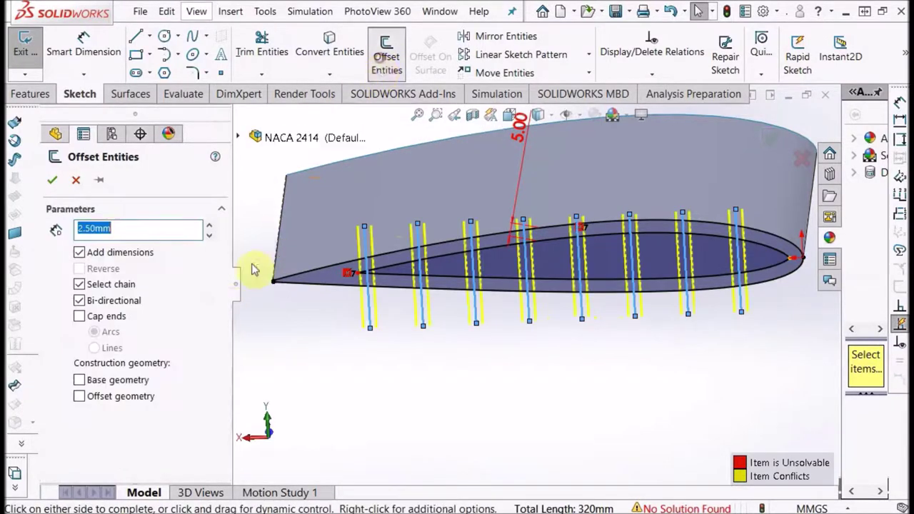
pyautogui.click(112, 399)
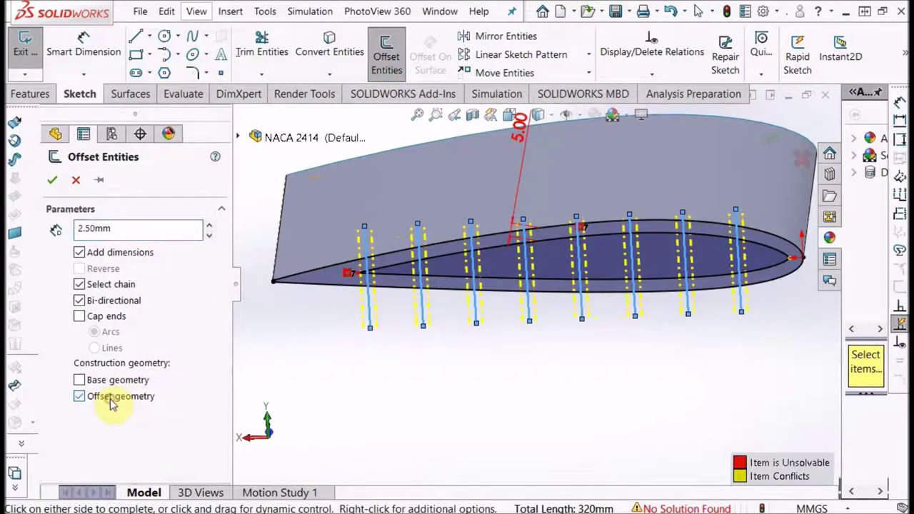
pyautogui.click(112, 396)
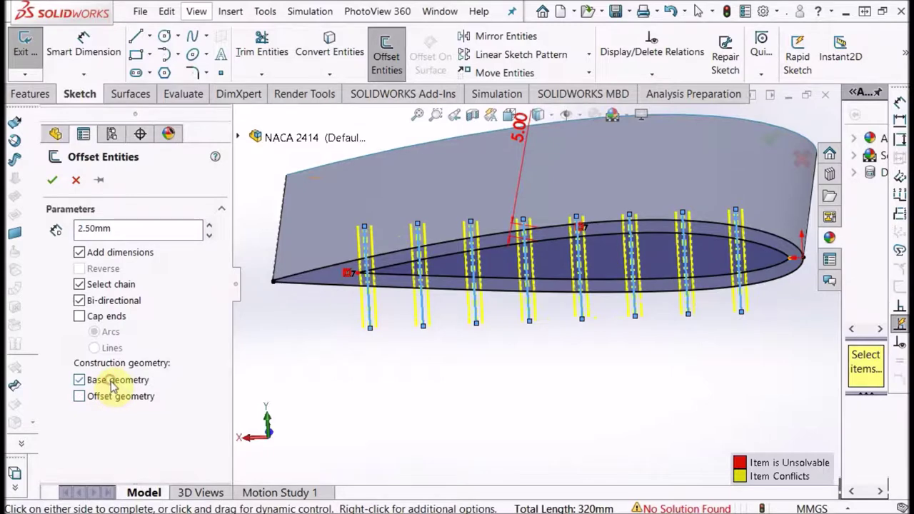
pyautogui.click(54, 179)
# Step: Trim the offset strip lines that extend above and below the outer airfoil profile along the whole rib
pyautogui.scroll(-3, 438, 345)
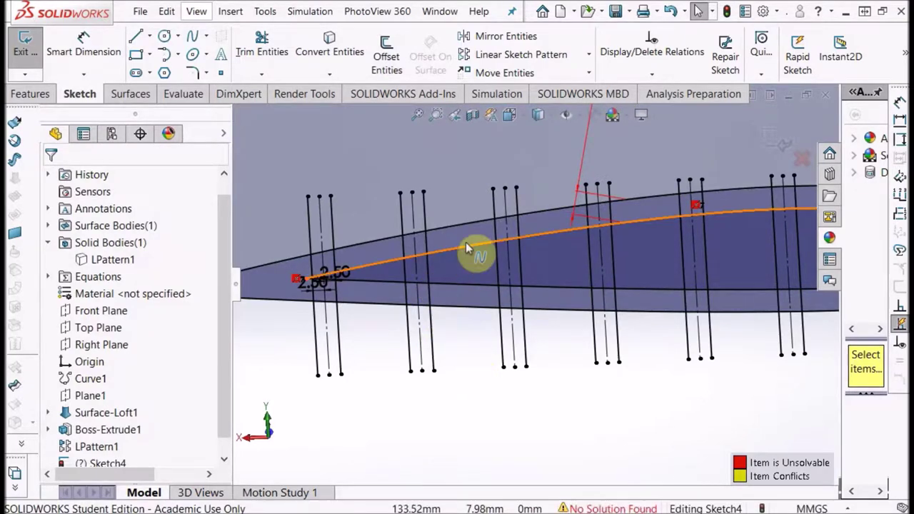
pyautogui.click(475, 247)
pyautogui.click(278, 45)
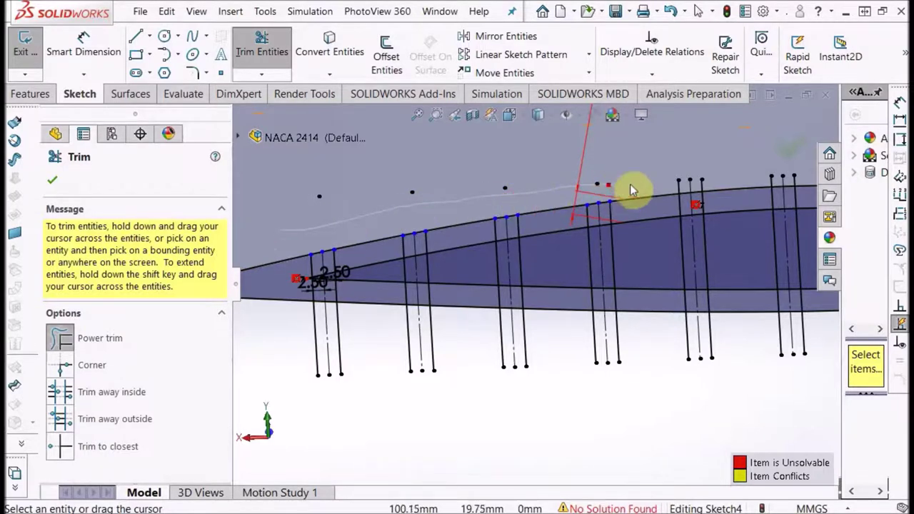
pyautogui.moveTo(632, 190)
pyautogui.mouseDown()
pyautogui.moveTo(760, 183)
pyautogui.moveTo(786, 214)
pyautogui.moveTo(810, 367)
pyautogui.moveTo(753, 346)
pyautogui.mouseUp()
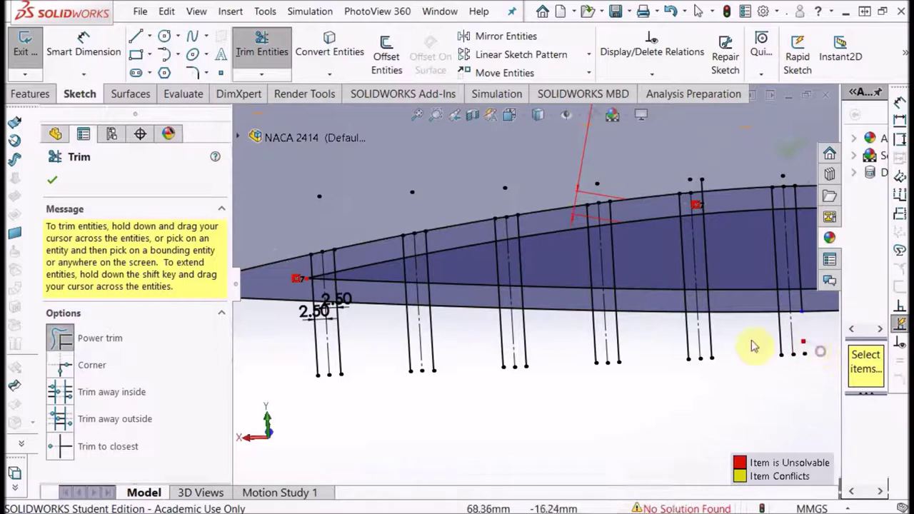
pyautogui.moveTo(536, 351); pyautogui.dragTo(290, 355)
pyautogui.scroll(4, 581, 363)
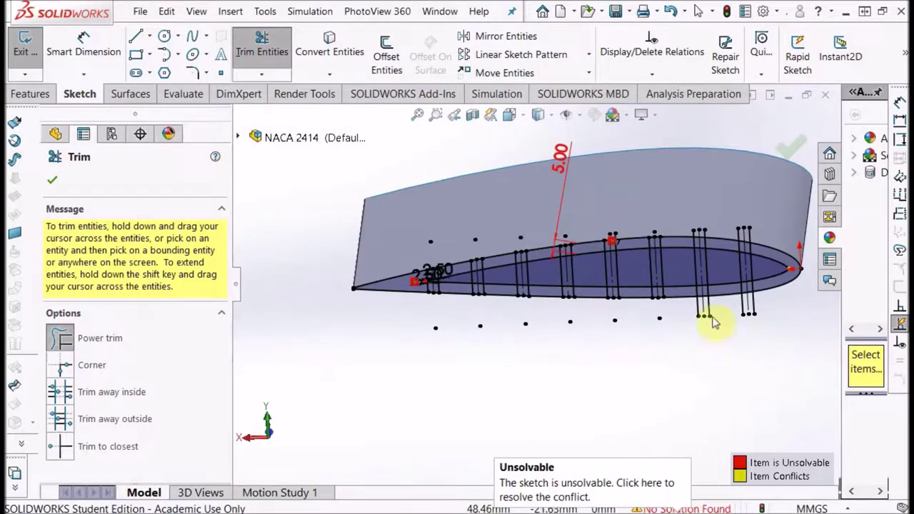
pyautogui.scroll(-3, 770, 300)
pyautogui.moveTo(775, 290)
pyautogui.mouseDown()
pyautogui.moveTo(627, 303)
pyautogui.moveTo(751, 288)
pyautogui.moveTo(760, 179)
pyautogui.moveTo(722, 172)
pyautogui.mouseUp()
pyautogui.moveTo(630, 166)
pyautogui.mouseDown()
pyautogui.moveTo(686, 163)
pyautogui.moveTo(654, 258)
pyautogui.moveTo(460, 232)
pyautogui.mouseUp()
pyautogui.click(808, 150)
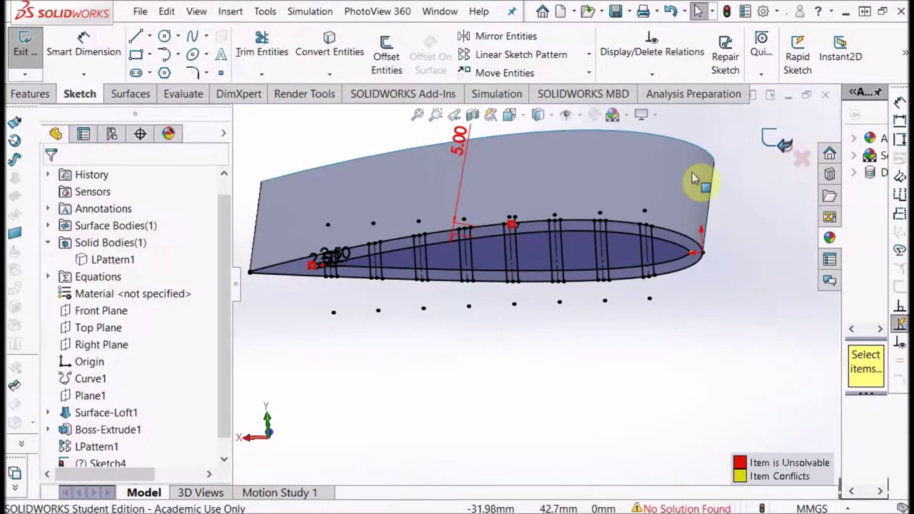
# Step: Exit the rib sketch, start a new sketch on the Front Plane and convert all Sketch4 geometry into it
pyautogui.scroll(-1, 472, 350)
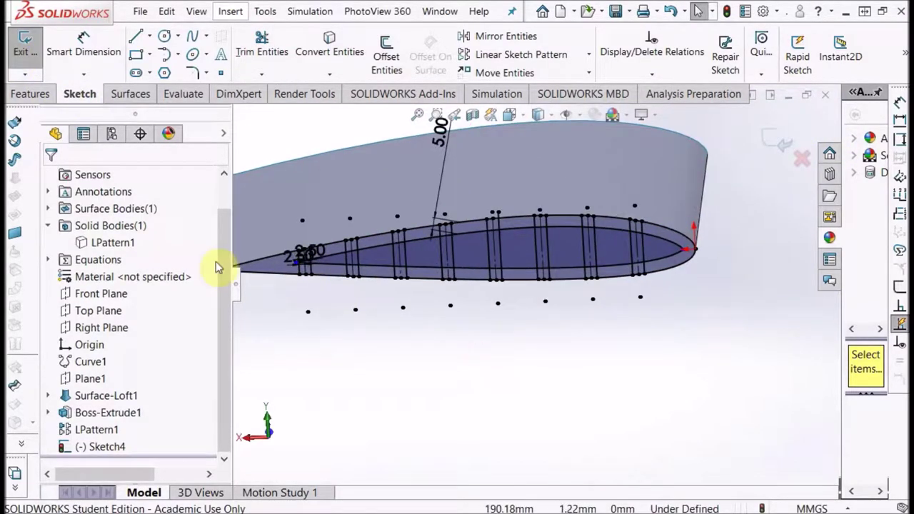
pyautogui.scroll(2, 429, 271)
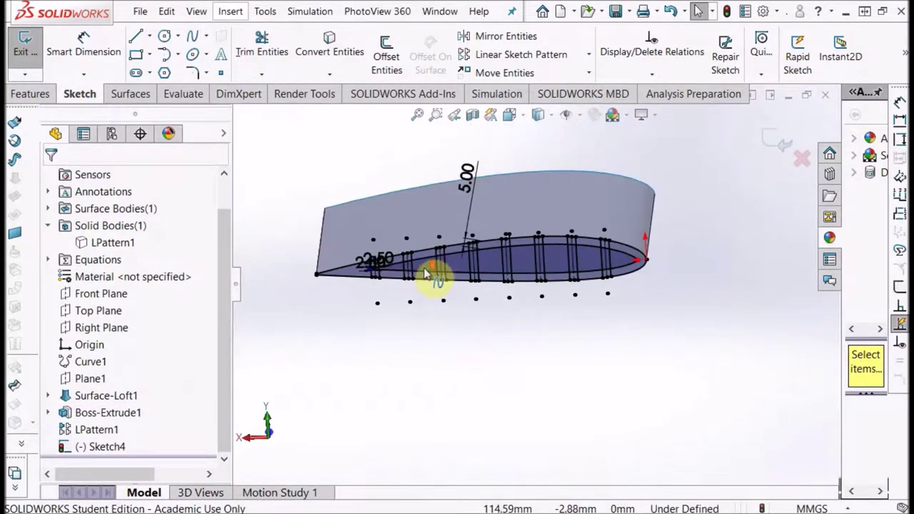
pyautogui.scroll(-2, 638, 260)
pyautogui.scroll(2, 372, 251)
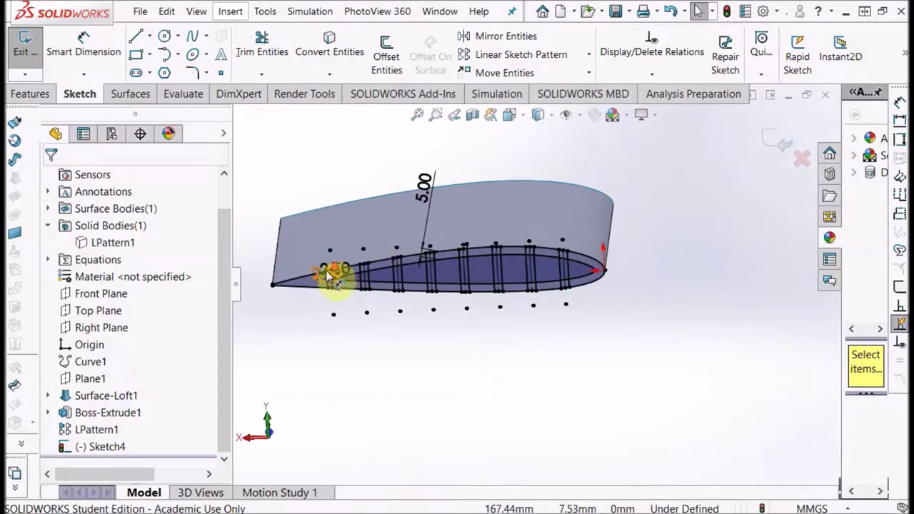
pyautogui.scroll(-2, 335, 282)
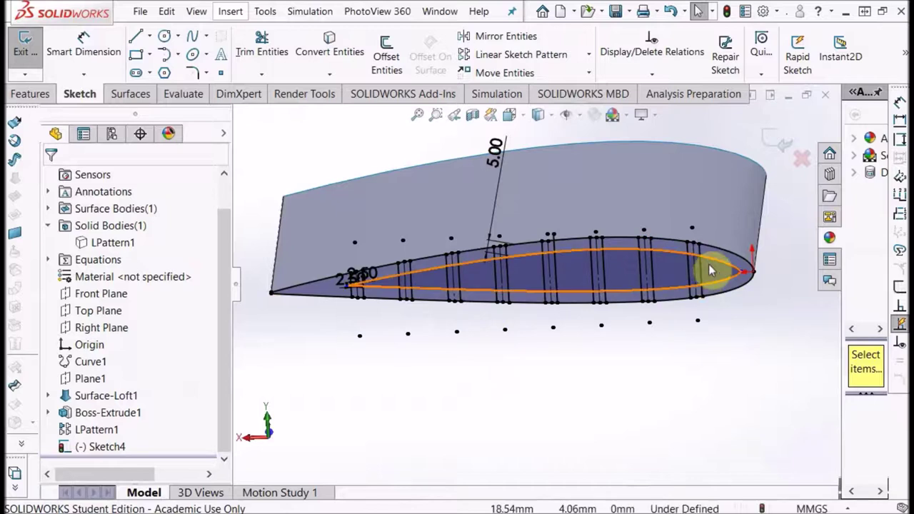
pyautogui.click(25, 56)
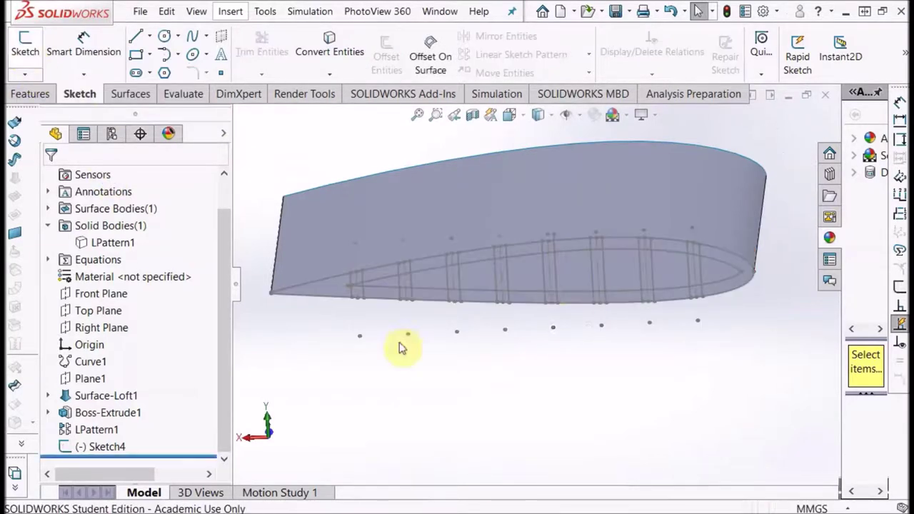
pyautogui.click(108, 296)
pyautogui.click(29, 51)
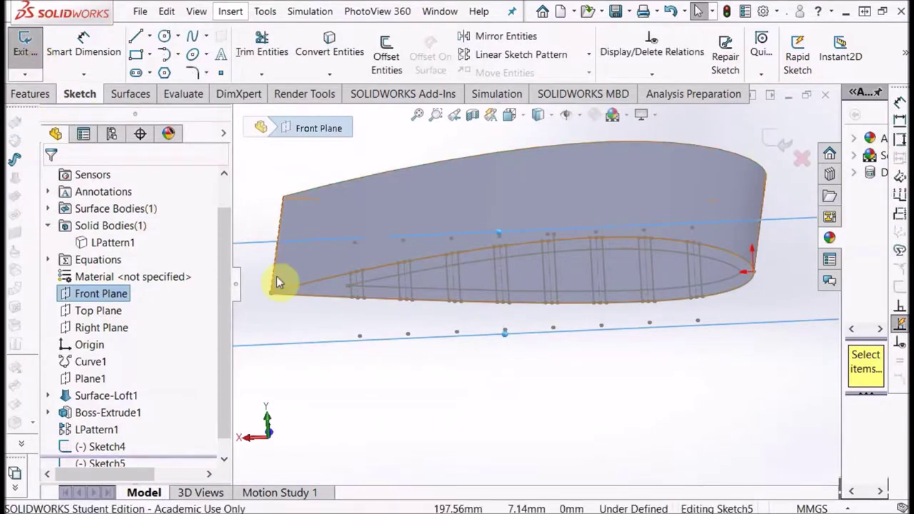
pyautogui.click(97, 446)
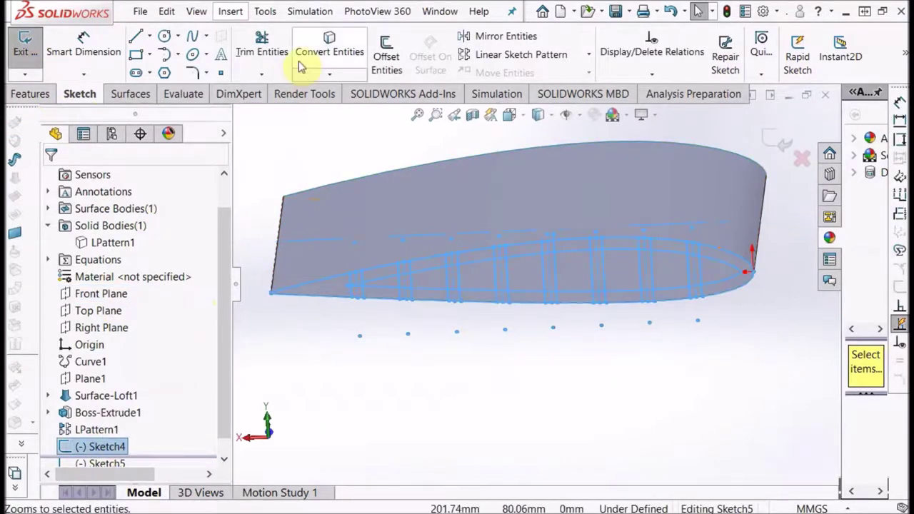
pyautogui.click(332, 54)
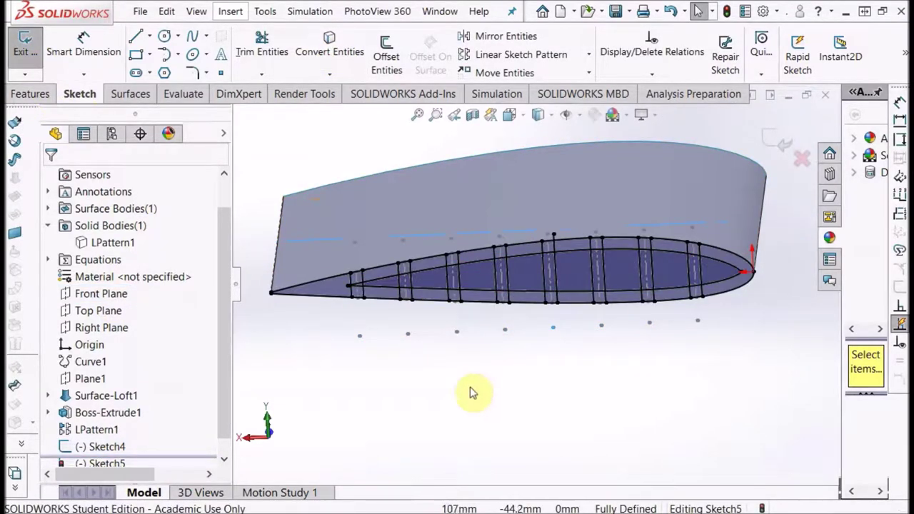
# Step: Power-trim the three strips nearest the nose, removing their ends beyond the inner profile and the inner-profile segments between the strip lines
pyautogui.click(263, 44)
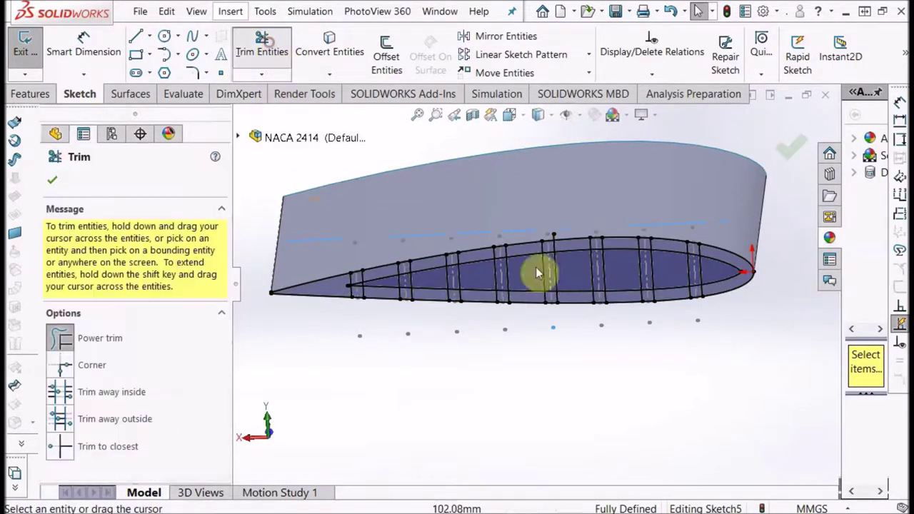
pyautogui.scroll(-4, 721, 261)
pyautogui.scroll(-1, 348, 73)
pyautogui.scroll(-2, 505, 155)
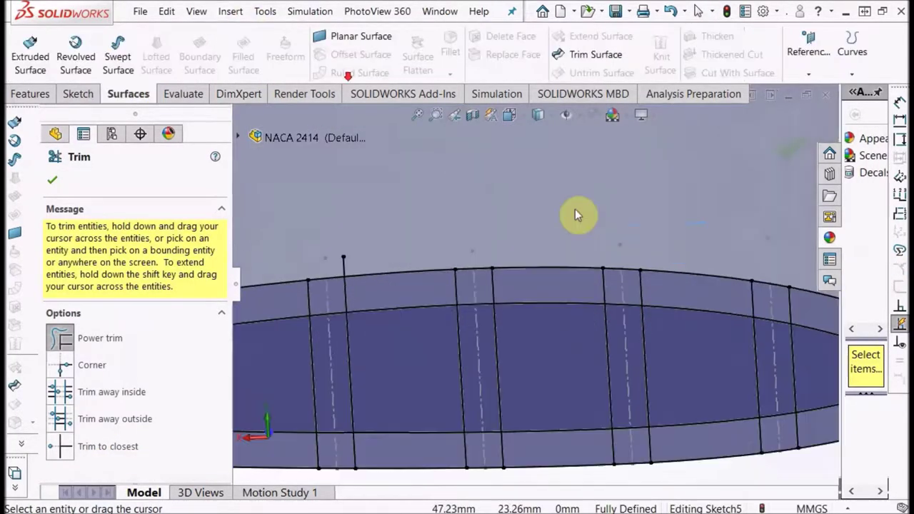
pyautogui.scroll(-2, 762, 314)
pyautogui.moveTo(636, 285)
pyautogui.mouseDown()
pyautogui.moveTo(524, 259)
pyautogui.moveTo(560, 312)
pyautogui.mouseUp()
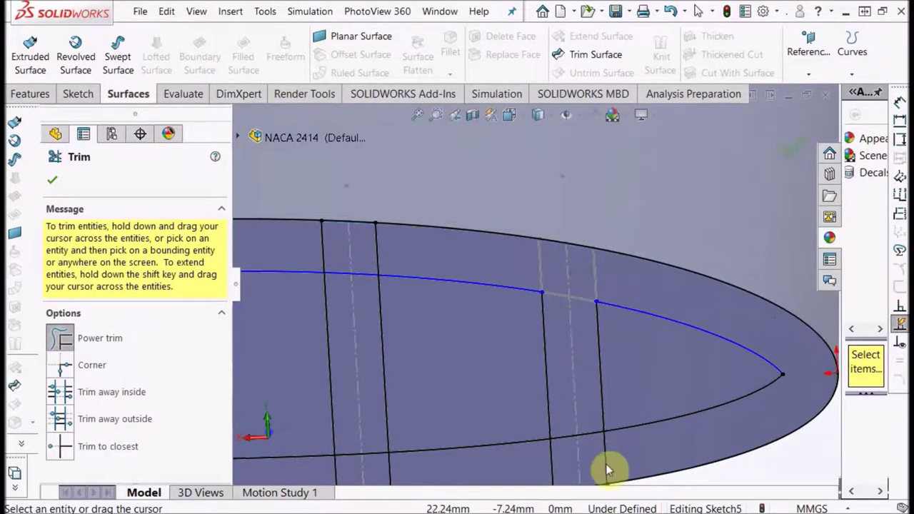
pyautogui.moveTo(638, 456)
pyautogui.mouseDown()
pyautogui.moveTo(566, 471)
pyautogui.moveTo(574, 427)
pyautogui.moveTo(565, 465)
pyautogui.moveTo(336, 482)
pyautogui.moveTo(374, 465)
pyautogui.moveTo(383, 258)
pyautogui.moveTo(408, 253)
pyautogui.moveTo(320, 254)
pyautogui.mouseUp()
pyautogui.moveTo(343, 286); pyautogui.dragTo(438, 348)
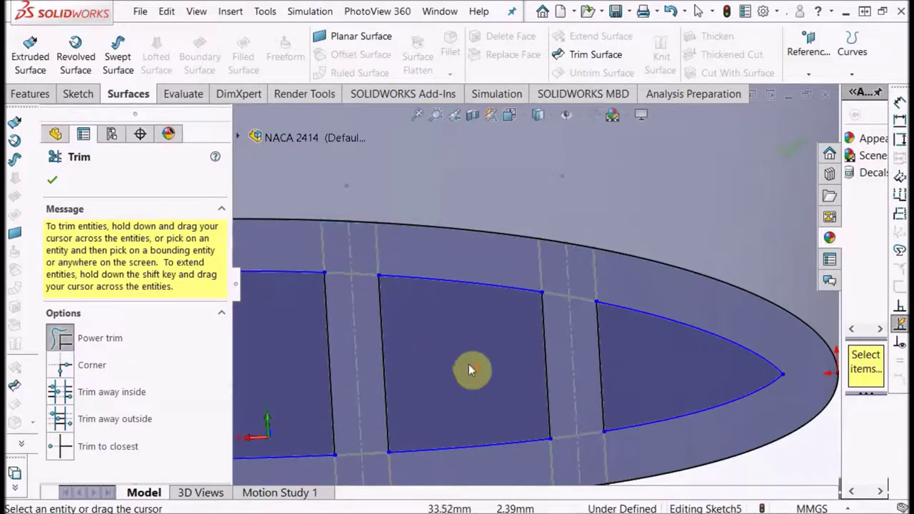
pyautogui.moveTo(468, 369)
pyautogui.mouseDown(button='middle')
pyautogui.moveTo(405, 344)
pyautogui.moveTo(443, 390)
pyautogui.mouseUp(button='middle')
pyautogui.moveTo(325, 392)
pyautogui.mouseDown()
pyautogui.moveTo(381, 308)
pyautogui.moveTo(435, 139)
pyautogui.moveTo(351, 143)
pyautogui.moveTo(365, 245)
pyautogui.mouseUp()
# Step: Trim the fourth and fifth strips from the nose back to the inner profile and open the profile between their lines
pyautogui.scroll(5, 365, 241)
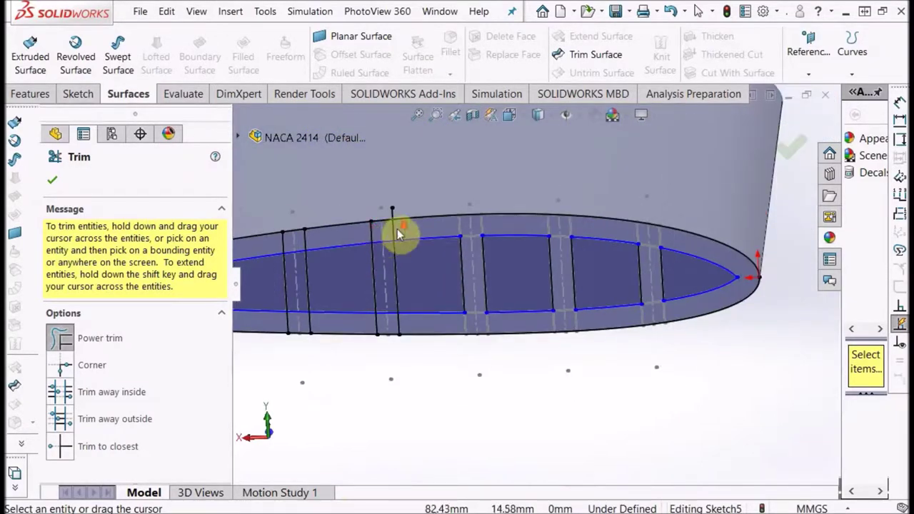
pyautogui.scroll(-3, 397, 229)
pyautogui.moveTo(446, 241)
pyautogui.mouseDown()
pyautogui.moveTo(396, 245)
pyautogui.moveTo(410, 277)
pyautogui.mouseUp()
pyautogui.moveTo(400, 446)
pyautogui.mouseDown()
pyautogui.moveTo(425, 418)
pyautogui.moveTo(388, 379)
pyautogui.moveTo(398, 205)
pyautogui.mouseUp()
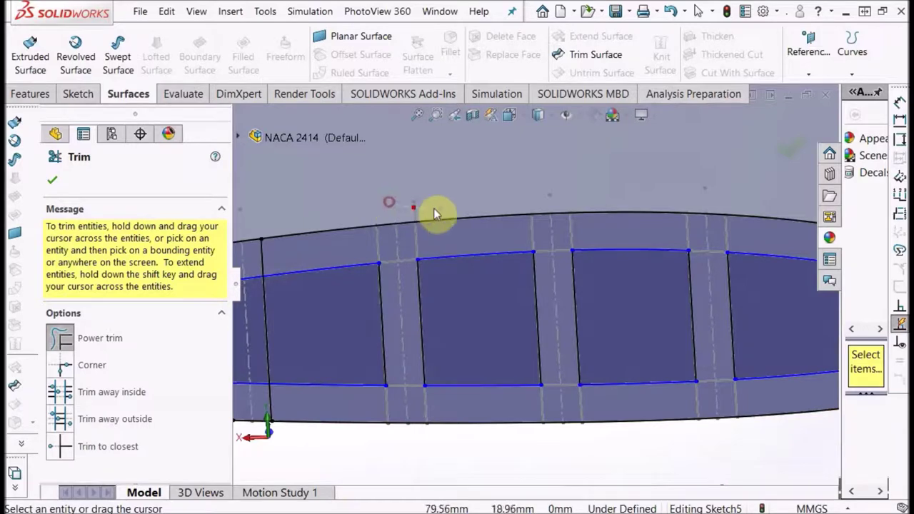
pyautogui.scroll(4, 317, 280)
pyautogui.scroll(-5, 402, 277)
pyautogui.moveTo(473, 262); pyautogui.dragTo(448, 303)
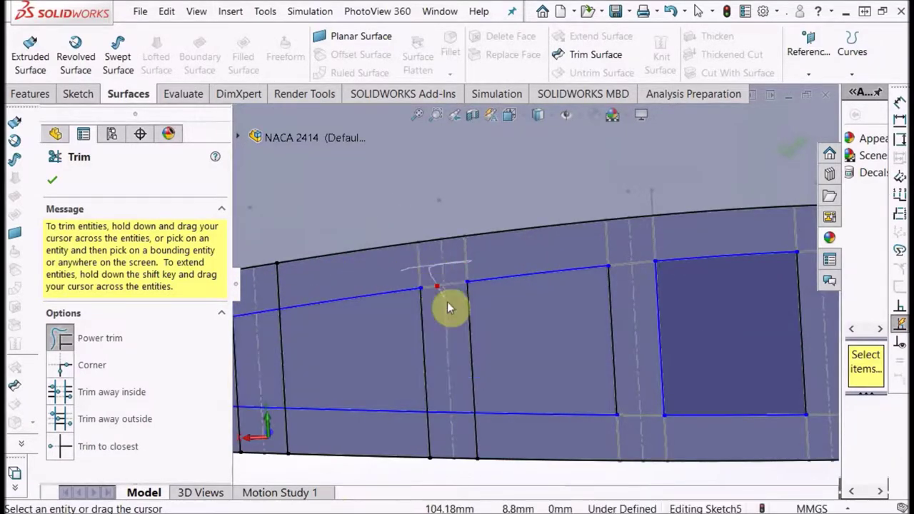
pyautogui.moveTo(441, 450); pyautogui.dragTo(499, 448)
# Step: Trim the sixth and seventh strips from the nose to leave closed pocket outlines on both sides of each
pyautogui.scroll(1, 397, 376)
pyautogui.scroll(-3, 337, 287)
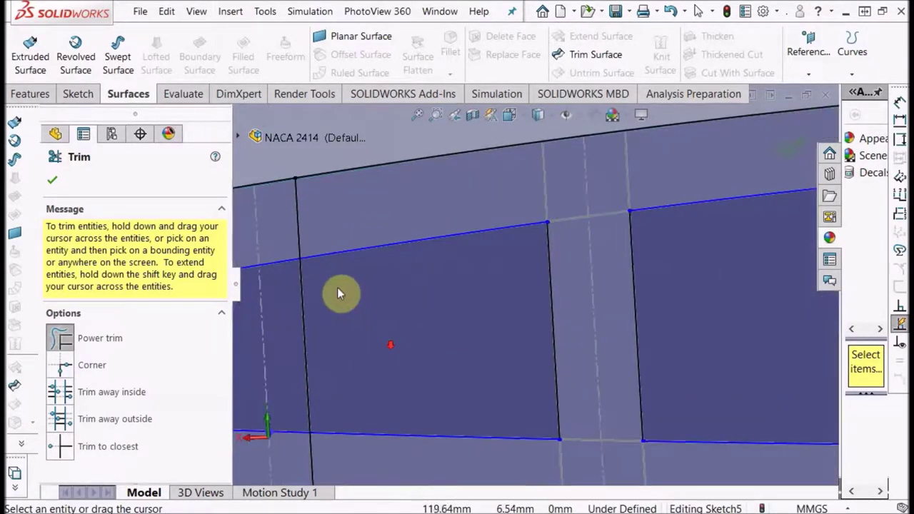
pyautogui.scroll(2, 458, 251)
pyautogui.moveTo(457, 250)
pyautogui.mouseDown()
pyautogui.moveTo(353, 256)
pyautogui.moveTo(389, 346)
pyautogui.mouseUp()
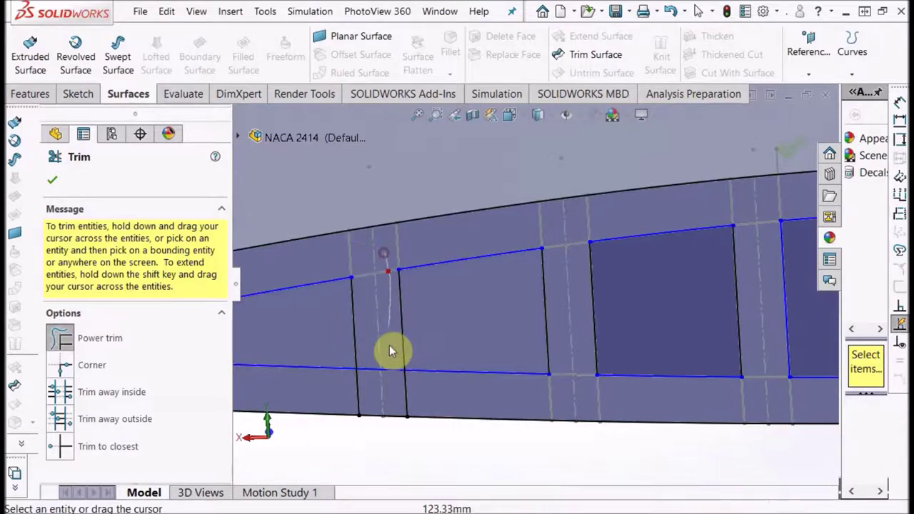
pyautogui.moveTo(343, 389); pyautogui.dragTo(383, 389)
pyautogui.scroll(3, 378, 326)
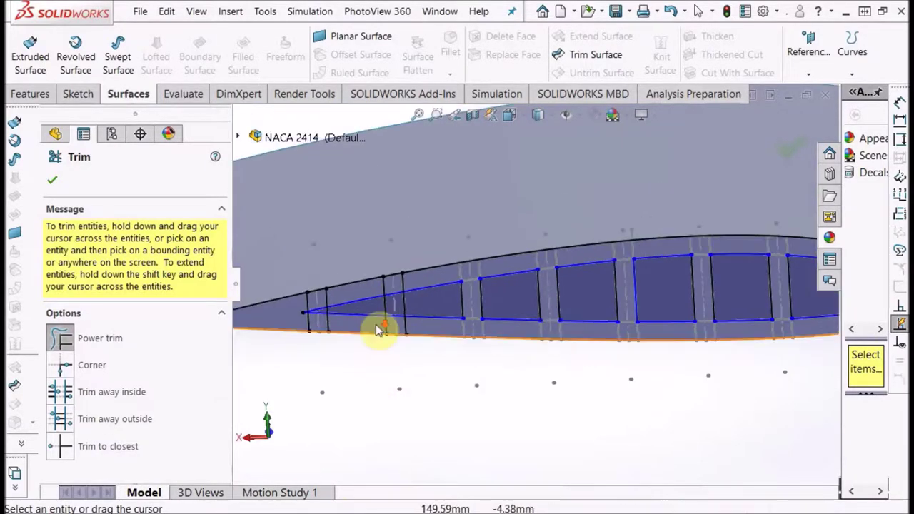
pyautogui.scroll(-4, 337, 272)
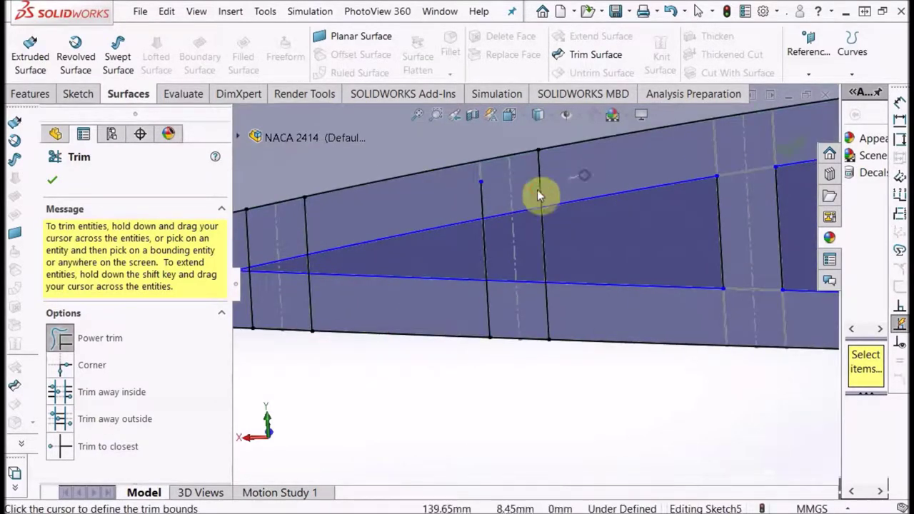
pyautogui.moveTo(519, 203); pyautogui.dragTo(478, 322)
pyautogui.moveTo(563, 320); pyautogui.dragTo(563, 320)
# Step: Trim the strip nearest the trailing edge, remove the small leftover inner-profile tip behind it and finish trimming
pyautogui.scroll(2, 500, 314)
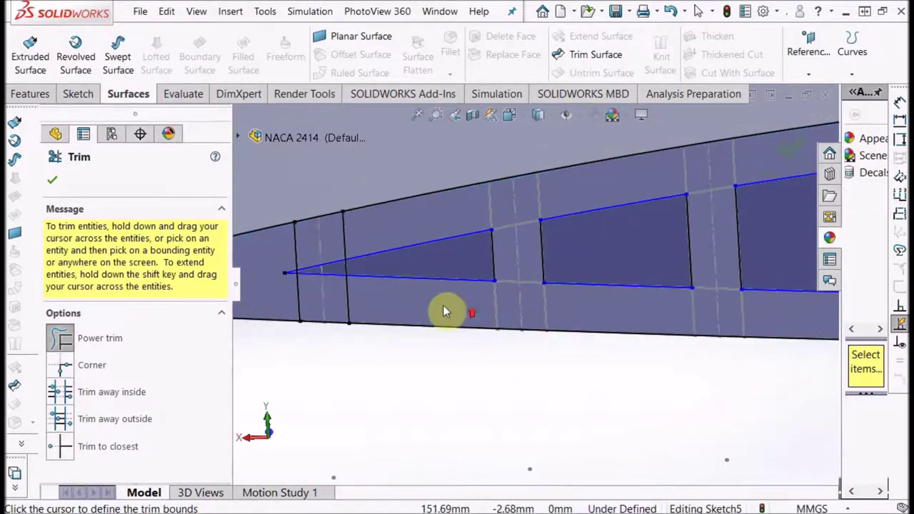
pyautogui.scroll(-4, 351, 272)
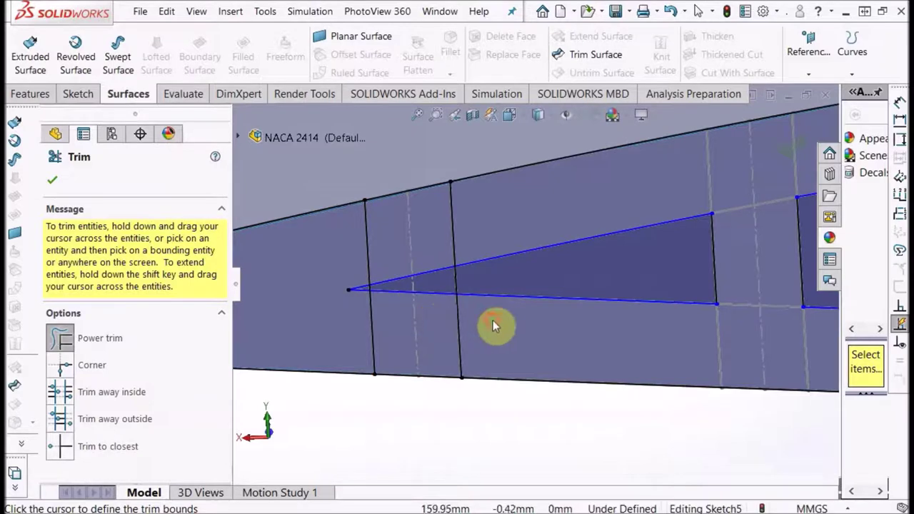
pyautogui.moveTo(493, 320); pyautogui.dragTo(325, 264)
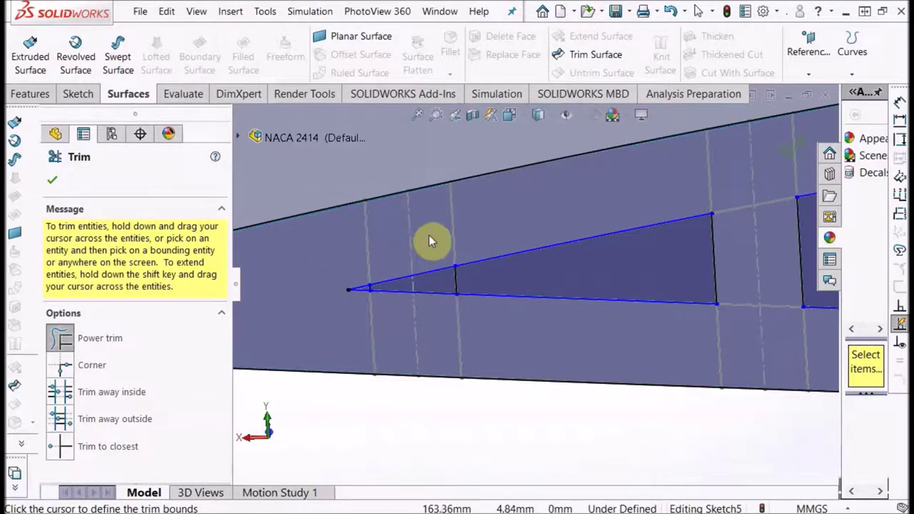
pyautogui.moveTo(429, 241); pyautogui.dragTo(428, 343)
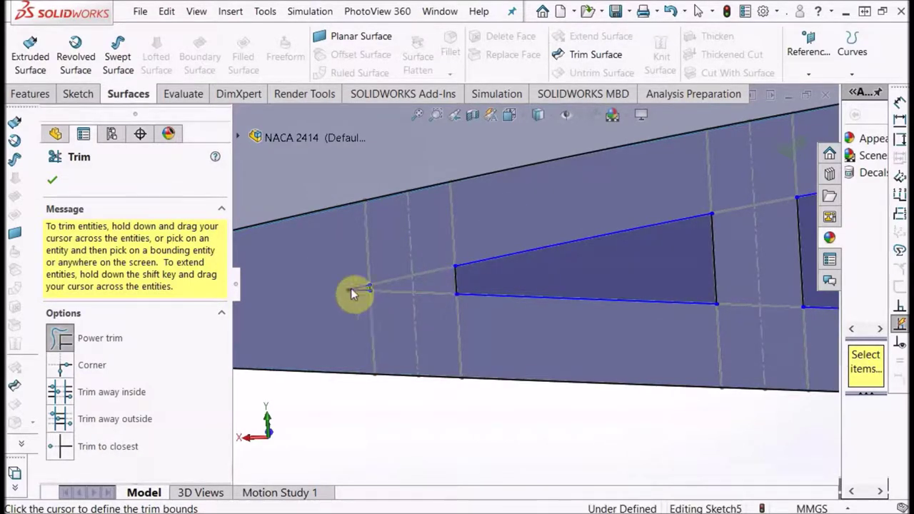
pyautogui.moveTo(367, 266); pyautogui.dragTo(364, 307)
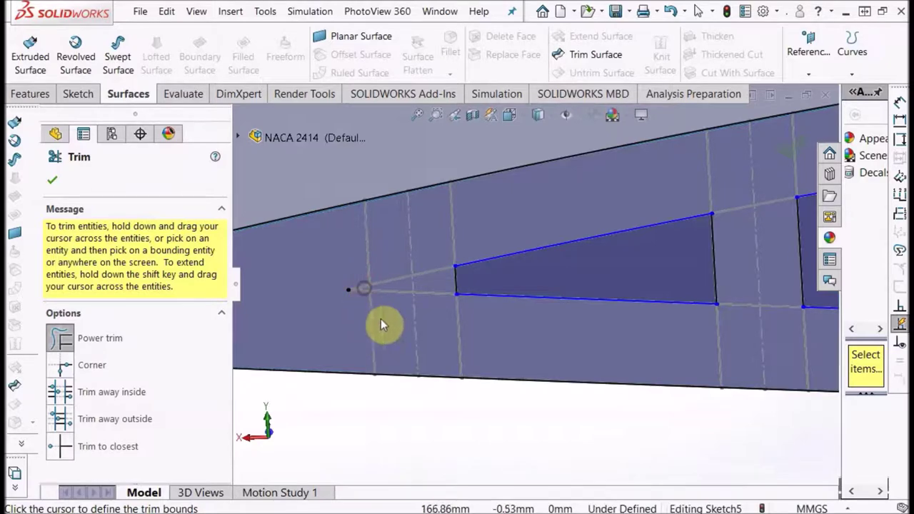
pyautogui.scroll(6, 347, 303)
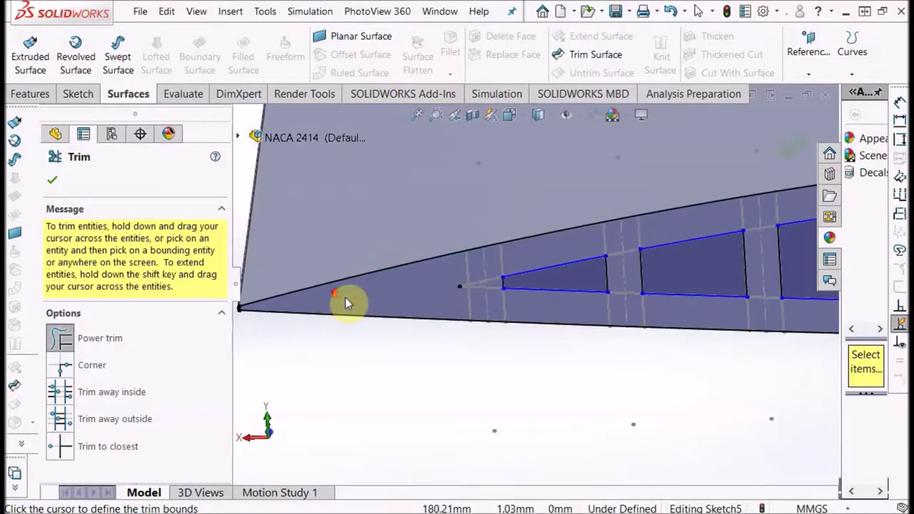
pyautogui.scroll(-3, 721, 266)
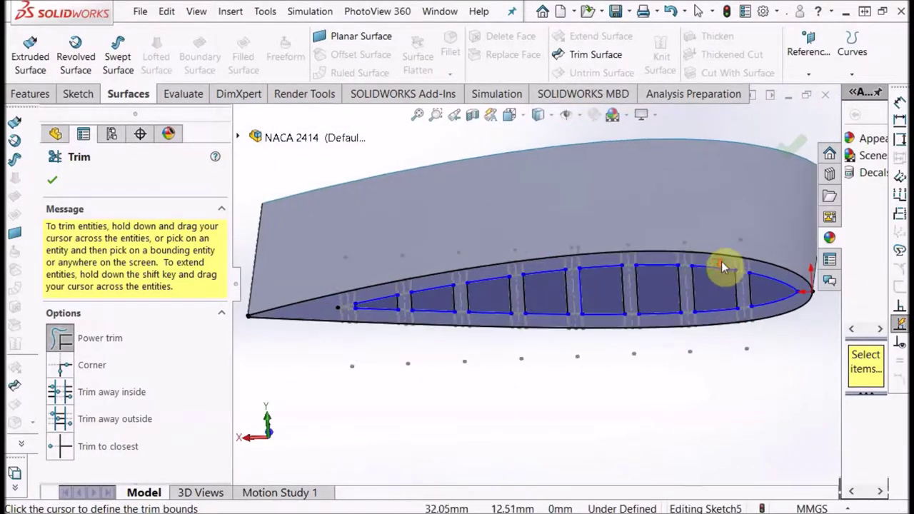
pyautogui.click(793, 150)
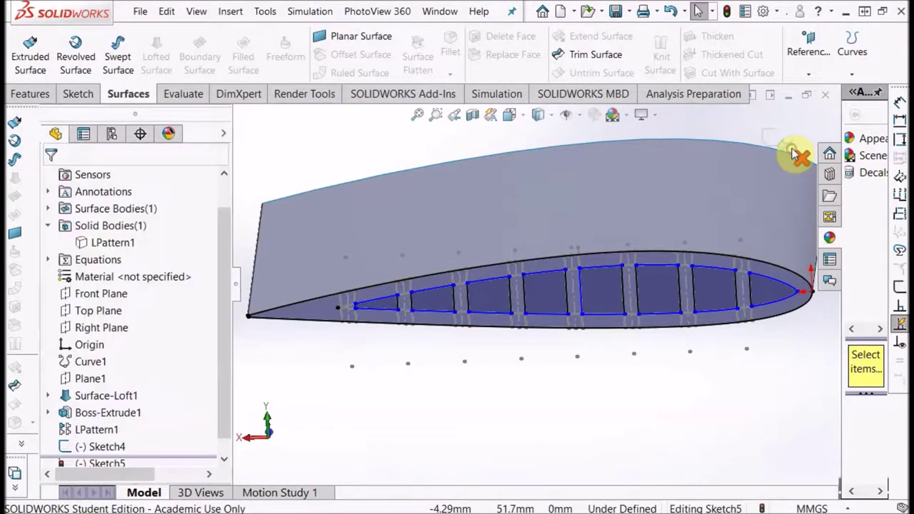
# Step: Show the hidden lattice body from the solid bodies folder
pyautogui.rightClick(116, 244)
pyautogui.click(128, 221)
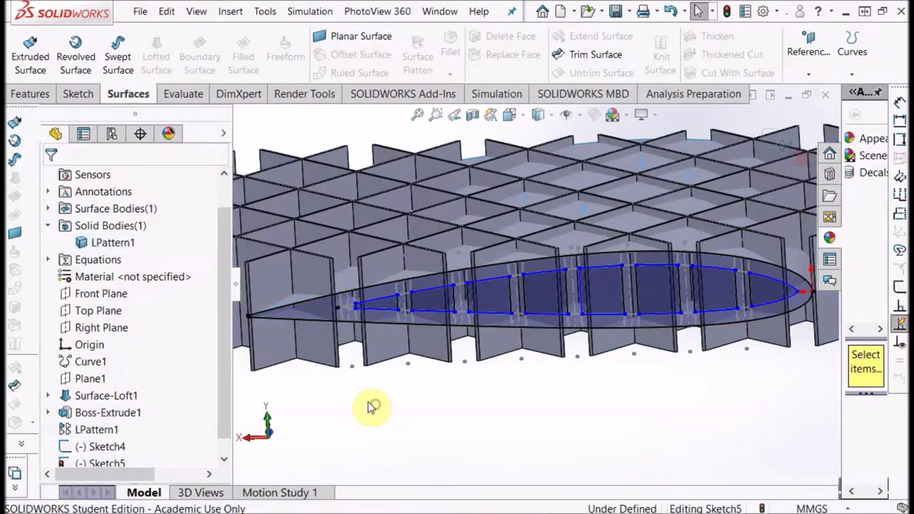
# Step: Start an extruded cut from the sketch and pick all eight pocket regions, from trailing edge to nose, as its contours
pyautogui.click(29, 93)
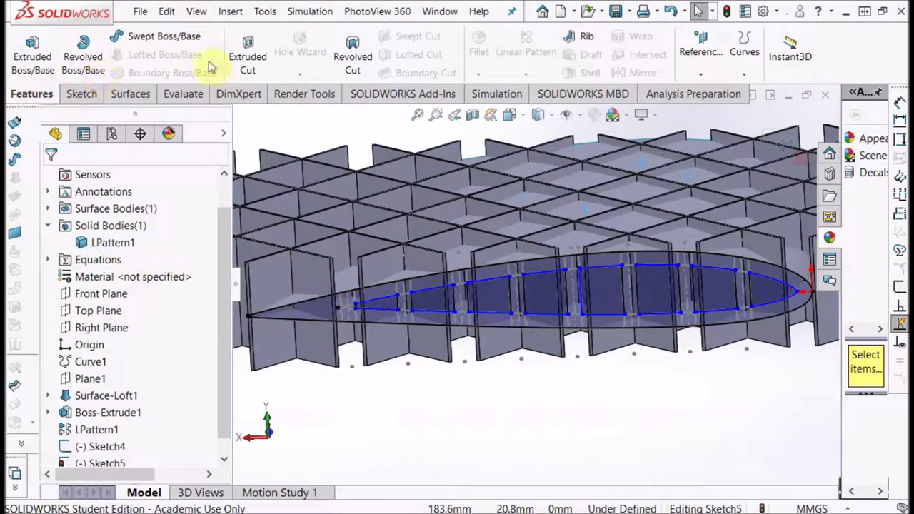
pyautogui.click(247, 55)
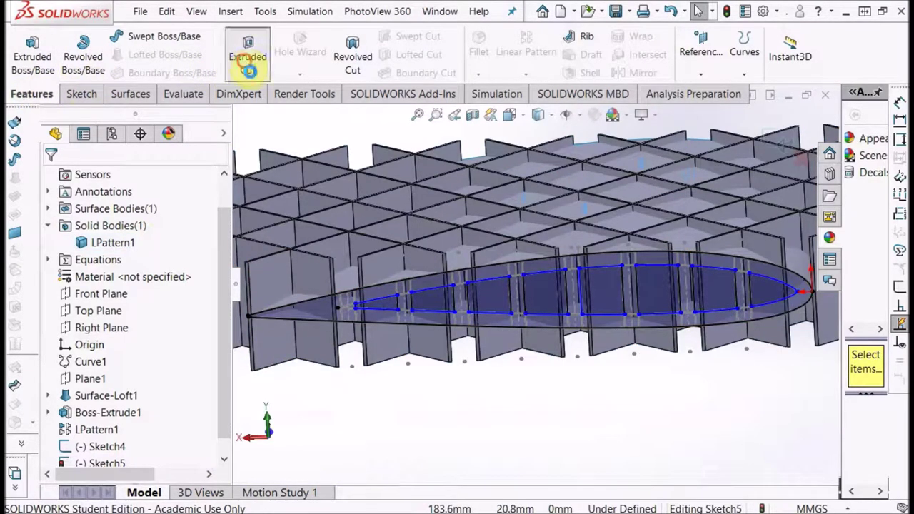
pyautogui.click(386, 305)
pyautogui.click(440, 305)
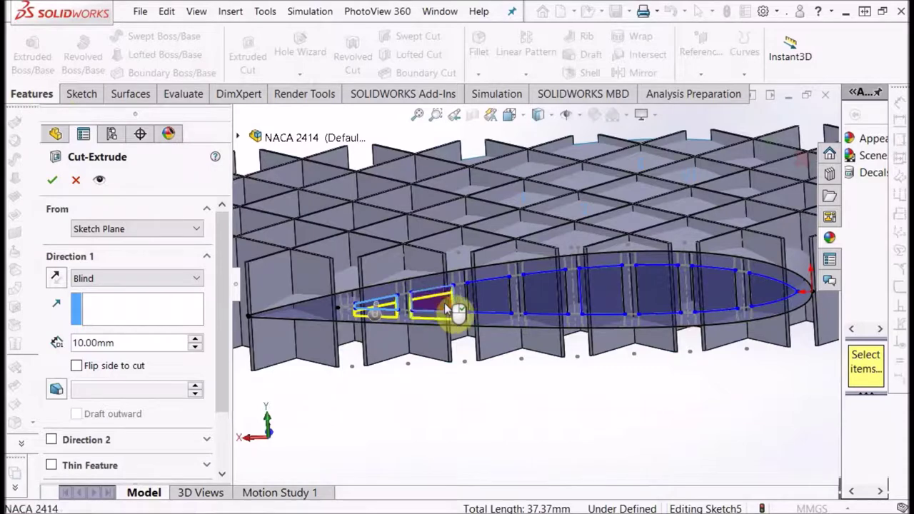
pyautogui.click(493, 305)
pyautogui.click(546, 302)
pyautogui.click(602, 300)
pyautogui.click(657, 300)
pyautogui.click(715, 300)
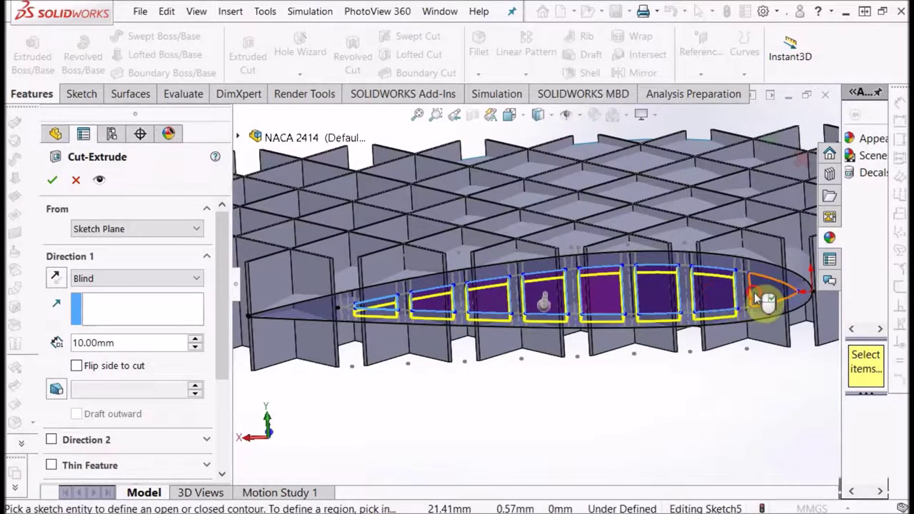
pyautogui.click(755, 299)
# Step: Try cutting the selected pockets through the lattice with a Through All end condition in the reversed direction
pyautogui.scroll(-5, 247, 318)
pyautogui.scroll(-4, 584, 292)
pyautogui.click(630, 231)
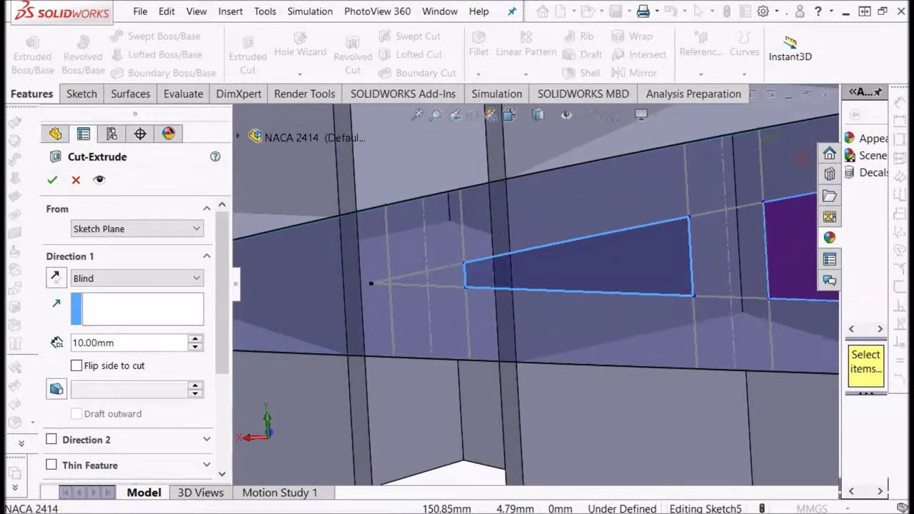
pyautogui.scroll(5, 643, 264)
pyautogui.moveTo(638, 279); pyautogui.dragTo(514, 307, button='middle')
pyautogui.click(98, 279)
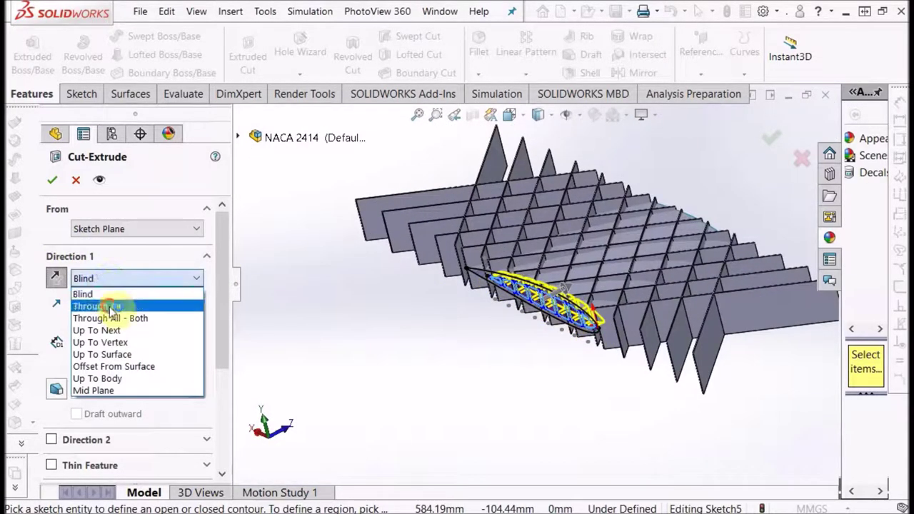
pyautogui.click(100, 307)
pyautogui.click(51, 180)
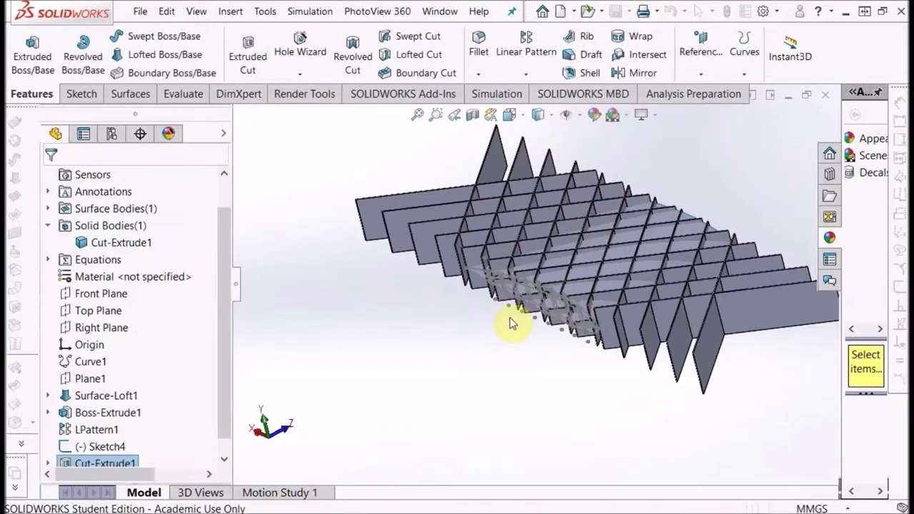
pyautogui.moveTo(510, 321)
pyautogui.mouseDown(button='middle')
pyautogui.moveTo(568, 277)
pyautogui.moveTo(561, 261)
pyautogui.moveTo(571, 261)
pyautogui.moveTo(563, 257)
pyautogui.moveTo(573, 259)
pyautogui.moveTo(558, 264)
pyautogui.mouseUp(button='middle')
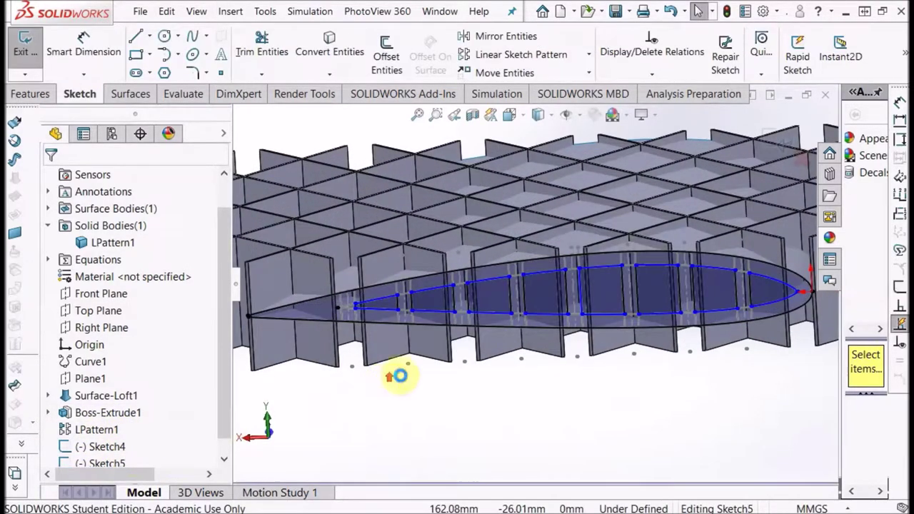
pyautogui.scroll(5, 570, 372)
pyautogui.moveTo(569, 372)
pyautogui.mouseDown(button='middle')
pyautogui.moveTo(547, 363)
pyautogui.moveTo(588, 326)
pyautogui.moveTo(555, 282)
pyautogui.mouseUp(button='middle')
pyautogui.scroll(-4, 554, 283)
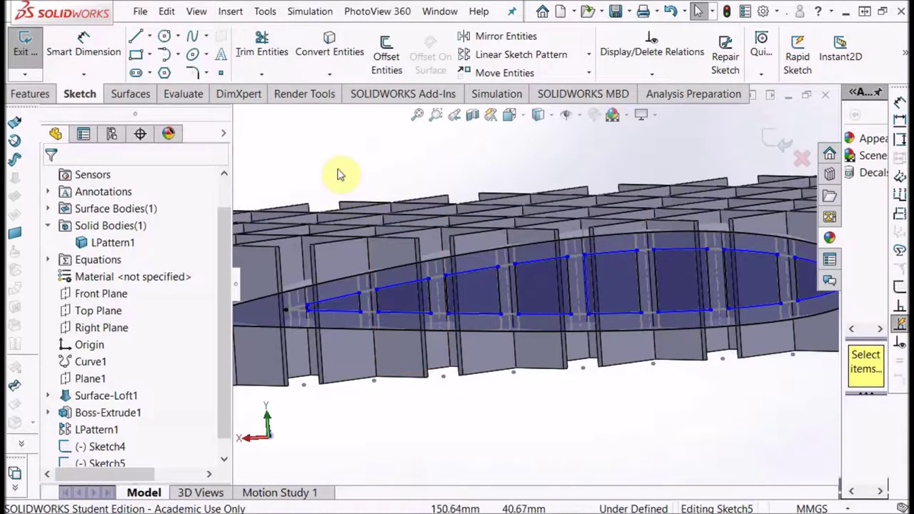
pyautogui.click(204, 74)
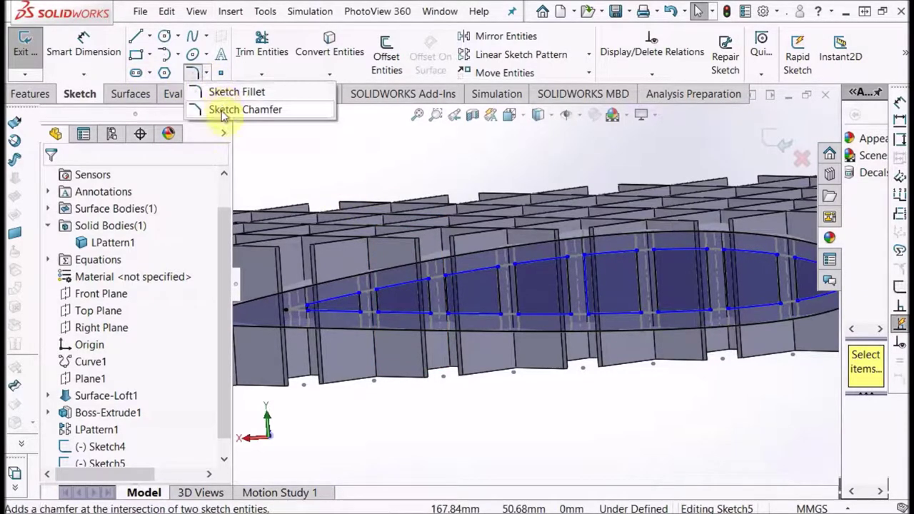
pyautogui.click(224, 112)
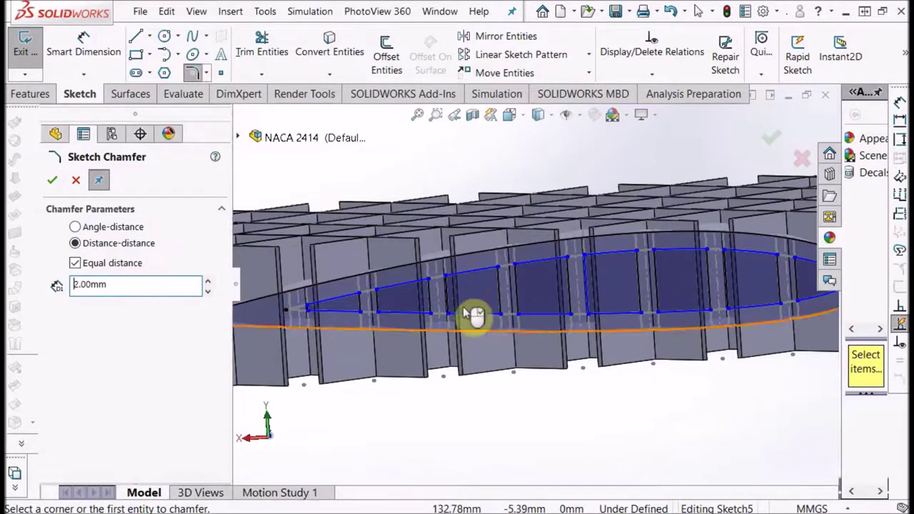
pyautogui.click(570, 268)
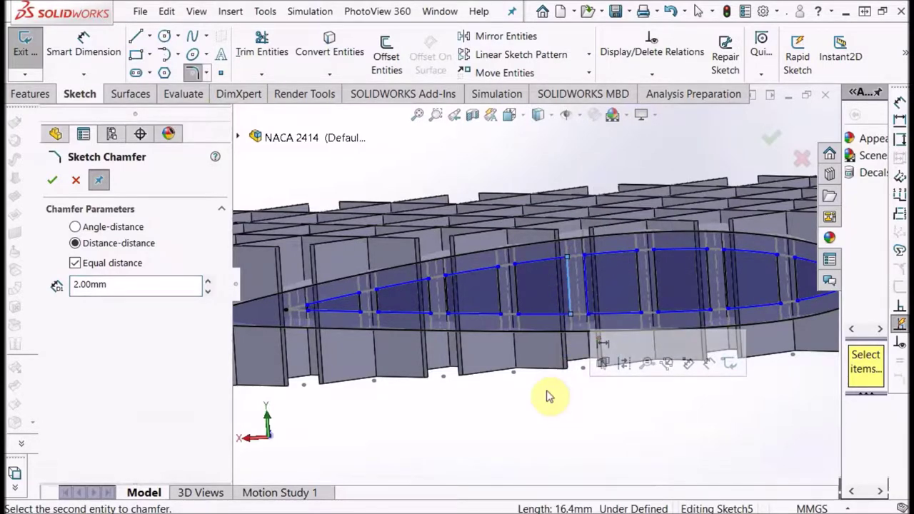
pyautogui.scroll(-5, 515, 280)
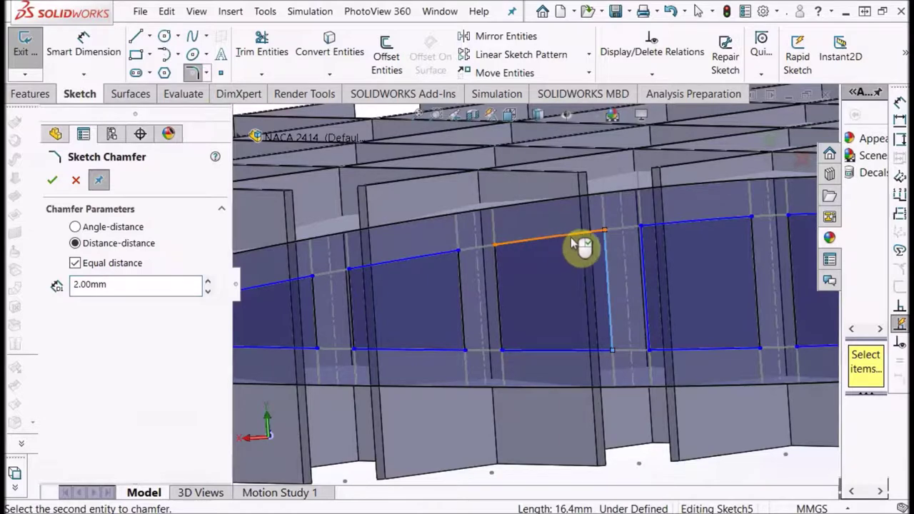
pyautogui.scroll(5, 577, 245)
pyautogui.click(75, 180)
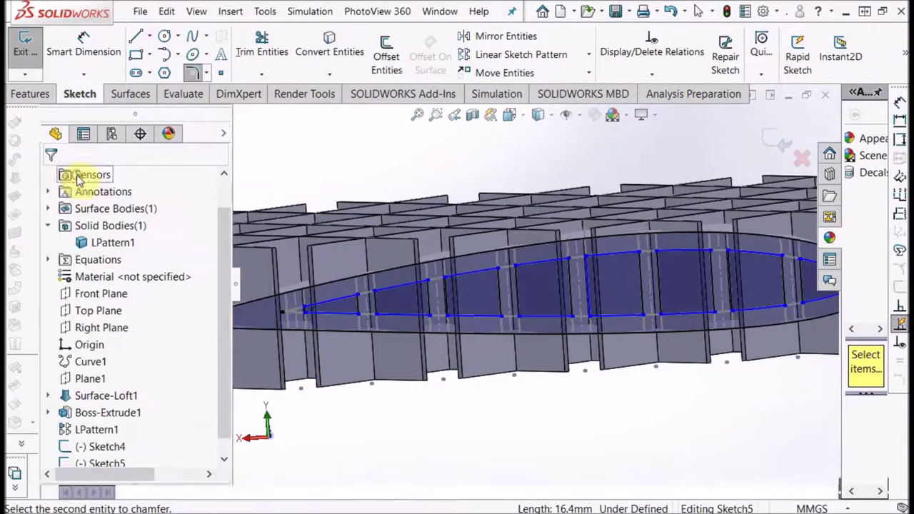
# Step: Power-trim the curved upper and lower edges of the five pockets nearest the trailing edge, keeping their upright strip lines
pyautogui.click(259, 44)
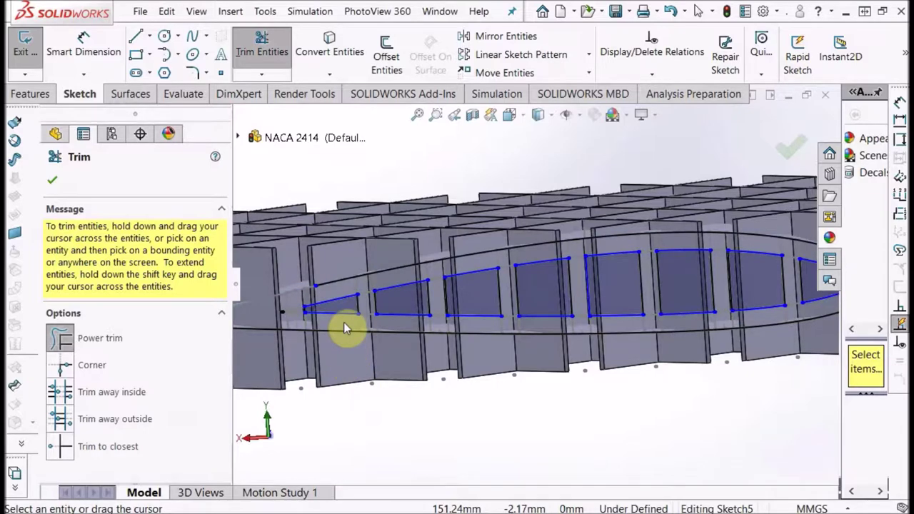
pyautogui.press('Escape')
pyautogui.click(257, 44)
pyautogui.scroll(-4, 394, 236)
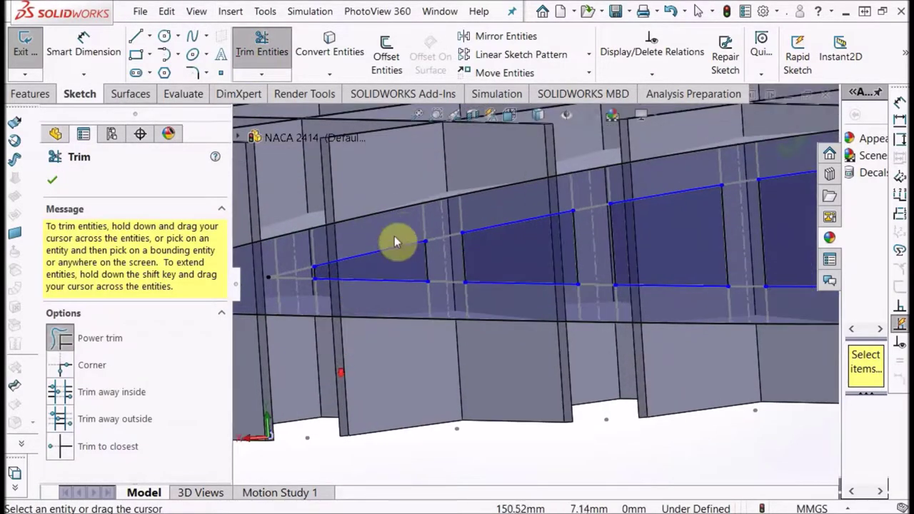
pyautogui.moveTo(400, 225); pyautogui.dragTo(399, 293)
pyautogui.moveTo(498, 297)
pyautogui.mouseDown()
pyautogui.moveTo(514, 207)
pyautogui.moveTo(667, 188)
pyautogui.moveTo(674, 304)
pyautogui.moveTo(704, 290)
pyautogui.mouseUp()
pyautogui.scroll(2, 704, 289)
pyautogui.scroll(1, 696, 295)
pyautogui.scroll(-4, 729, 245)
pyautogui.moveTo(545, 217); pyautogui.dragTo(580, 359)
pyautogui.moveTo(731, 360); pyautogui.dragTo(713, 227)
# Step: Trim away the curved upper and lower edges of the three pockets nearest the nose
pyautogui.scroll(3, 721, 236)
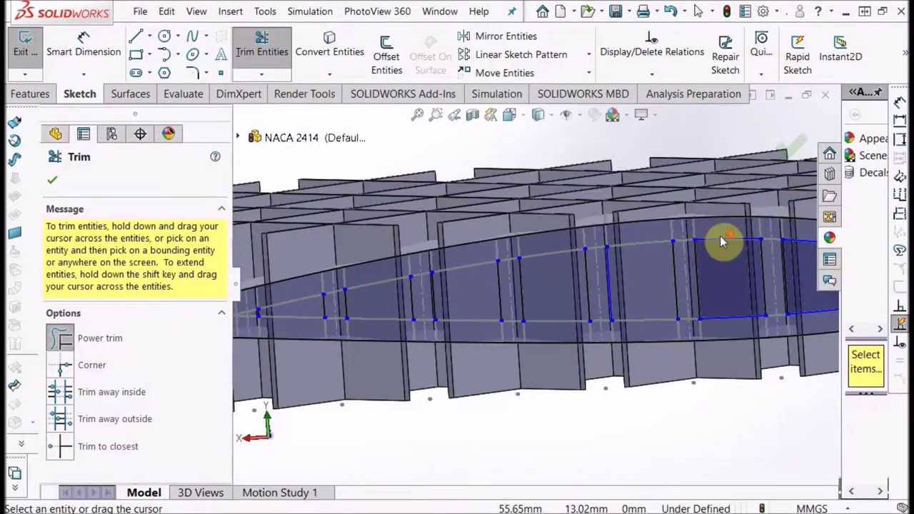
pyautogui.scroll(-3, 705, 255)
pyautogui.scroll(3, 711, 344)
pyautogui.scroll(-3, 710, 339)
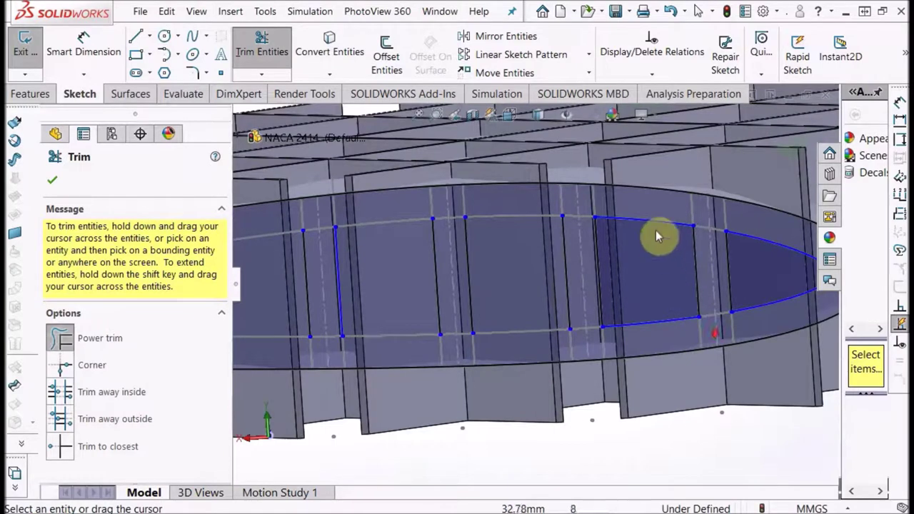
pyautogui.moveTo(652, 204); pyautogui.dragTo(664, 326)
pyautogui.moveTo(767, 312); pyautogui.dragTo(761, 269)
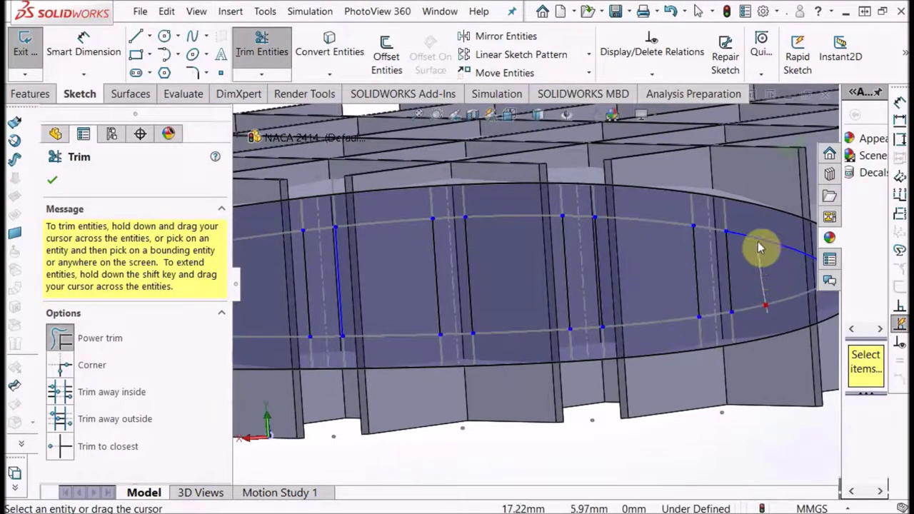
pyautogui.scroll(3, 758, 255)
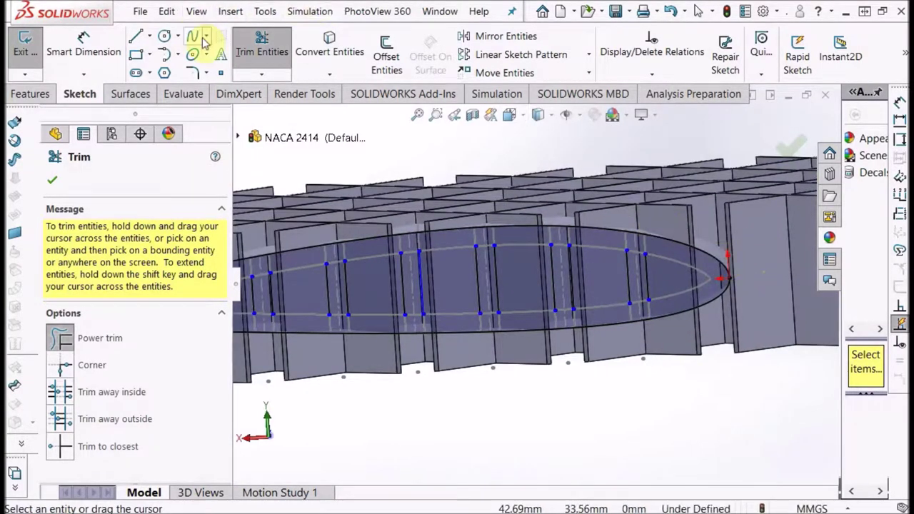
# Step: Draw straight upper and lower lines between the strip-line ends of the second, third and fourth pockets from the nose
pyautogui.click(136, 36)
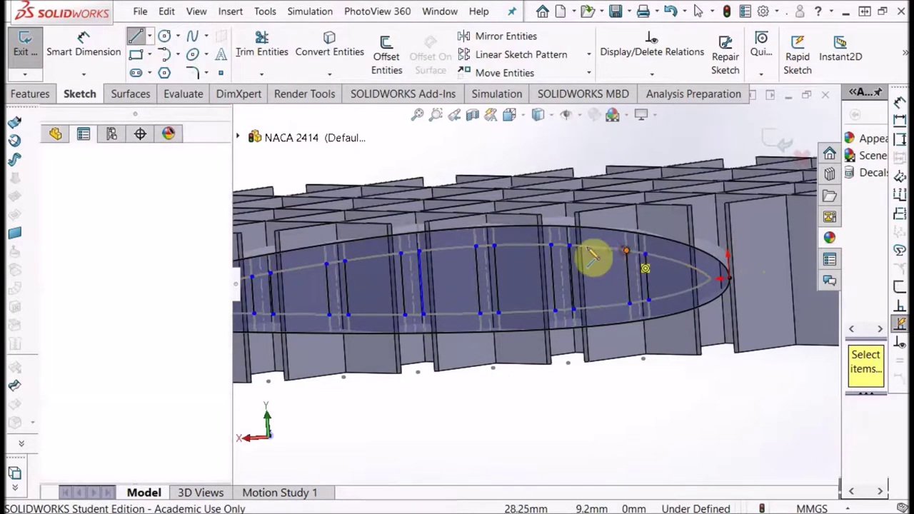
pyautogui.click(571, 247)
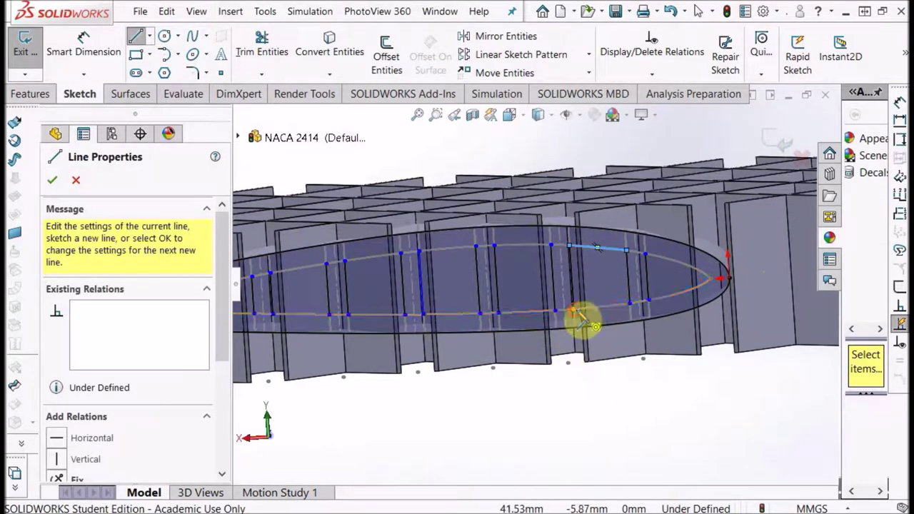
pyautogui.moveTo(573, 310)
pyautogui.mouseDown()
pyautogui.moveTo(630, 303)
pyautogui.moveTo(499, 312)
pyautogui.mouseUp()
pyautogui.moveTo(494, 245)
pyautogui.mouseDown()
pyautogui.moveTo(551, 244)
pyautogui.moveTo(421, 253)
pyautogui.mouseUp()
pyautogui.moveTo(424, 314); pyautogui.dragTo(481, 314)
# Step: Close the fifth and sixth pockets from the nose with straight upper and lower lines between their strip-line ends
pyautogui.scroll(-7, 374, 297)
pyautogui.moveTo(305, 359); pyautogui.dragTo(516, 358)
pyautogui.scroll(2, 500, 314)
pyautogui.moveTo(370, 200)
pyautogui.mouseDown()
pyautogui.moveTo(483, 196)
pyautogui.moveTo(513, 179)
pyautogui.mouseUp()
pyautogui.moveTo(322, 206); pyautogui.dragTo(372, 262)
pyautogui.scroll(3, 326, 211)
pyautogui.moveTo(373, 308); pyautogui.dragTo(442, 311)
# Step: Close the two pockets nearest the trailing edge with straight upper and lower lines
pyautogui.scroll(-3, 315, 307)
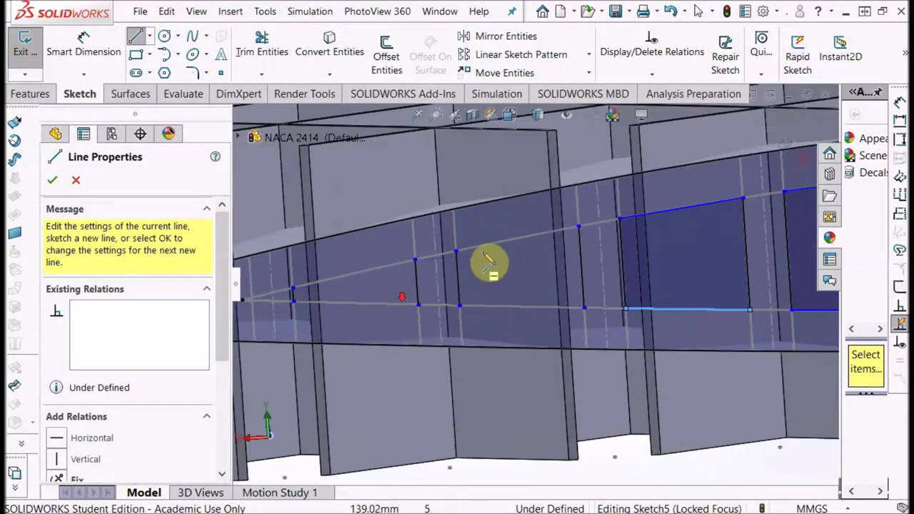
pyautogui.moveTo(483, 253); pyautogui.dragTo(579, 227)
pyautogui.moveTo(585, 307); pyautogui.dragTo(460, 306)
pyautogui.moveTo(415, 260)
pyautogui.mouseDown()
pyautogui.moveTo(293, 288)
pyautogui.moveTo(418, 305)
pyautogui.mouseUp()
pyautogui.scroll(1, 525, 287)
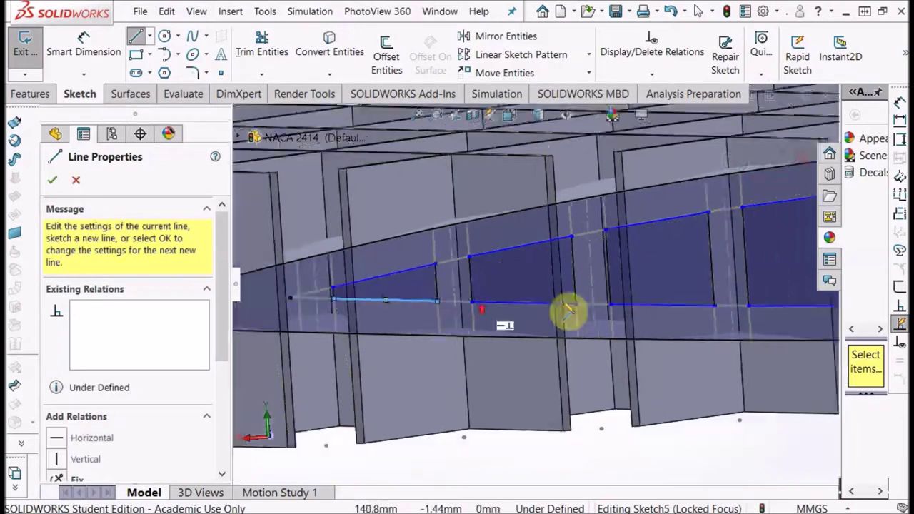
# Step: Draw a straight line from the inner profile's nose tip to the upper end of the nose pocket's strip line, and trim it away
pyautogui.scroll(5, 707, 279)
pyautogui.scroll(-6, 736, 289)
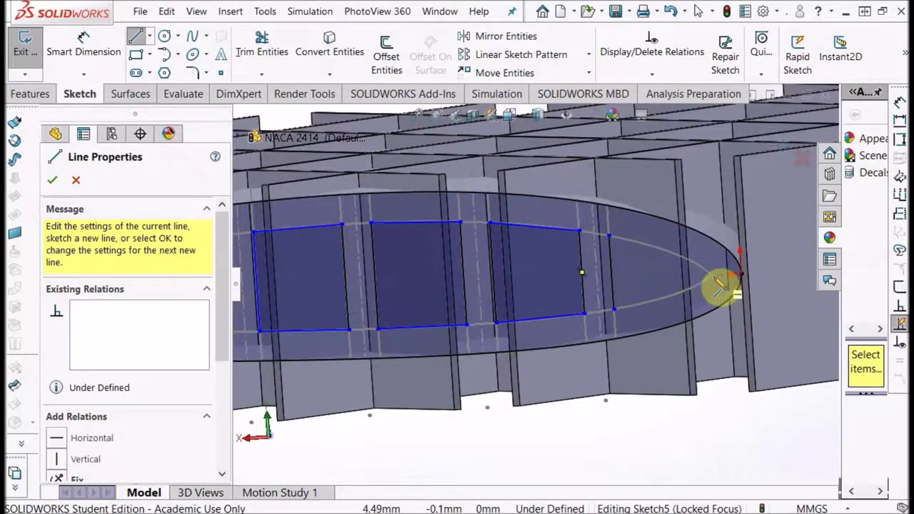
pyautogui.click(713, 275)
pyautogui.doubleClick(609, 236)
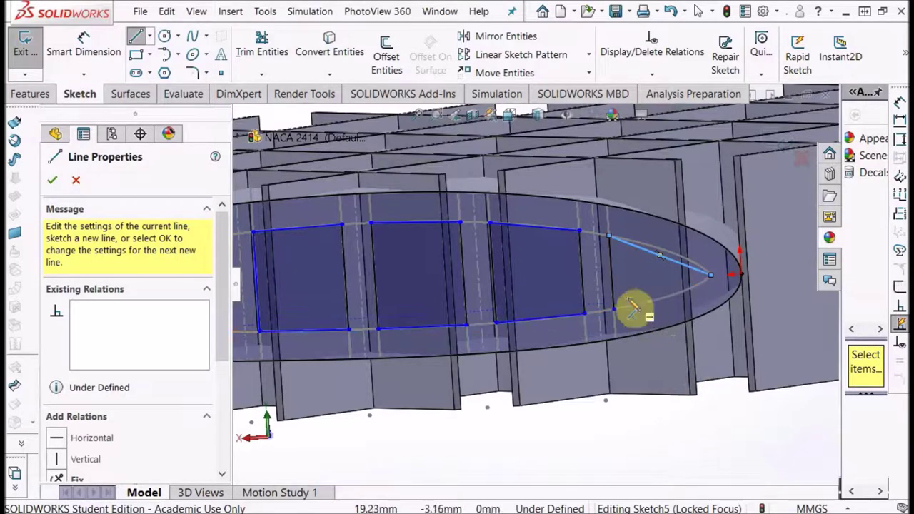
pyautogui.click(261, 44)
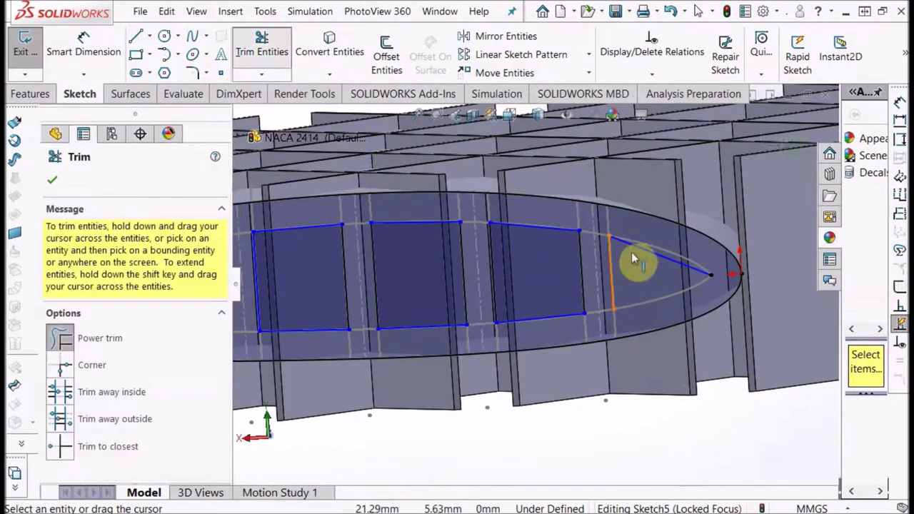
pyautogui.moveTo(634, 259); pyautogui.dragTo(645, 241)
# Step: Convert the upper and lower splines of the inner profile into entities of the pocket sketch
pyautogui.click(329, 51)
pyautogui.click(669, 251)
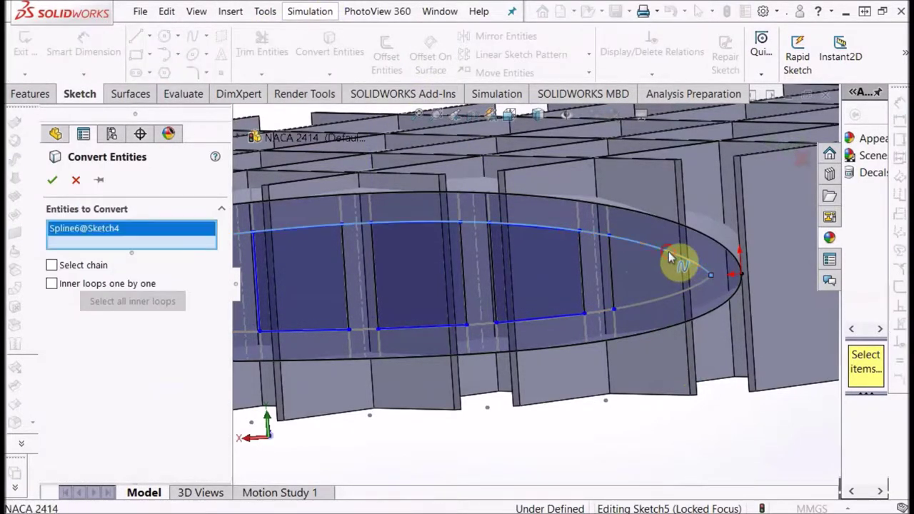
pyautogui.click(688, 290)
pyautogui.press('Return')
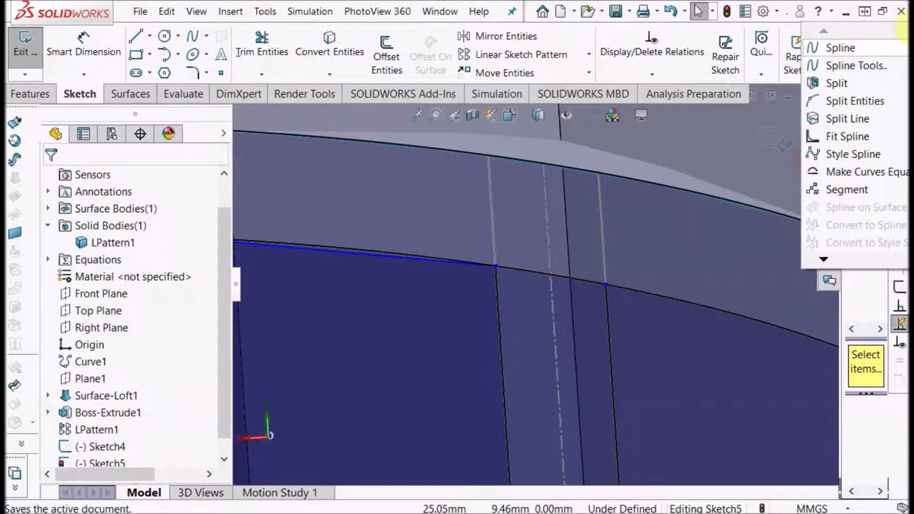
# Step: Split the converted lower spline near the lower end of the nose pocket's strip line
pyautogui.click(861, 100)
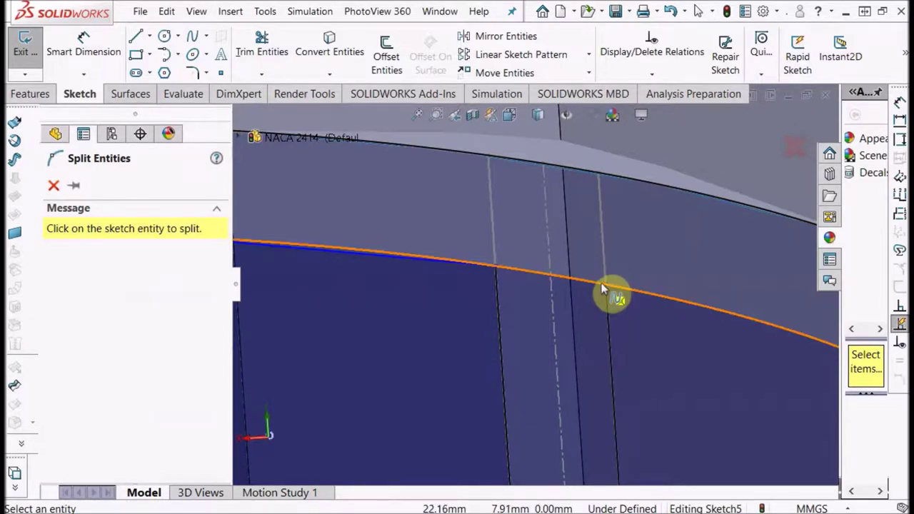
pyautogui.scroll(5, 604, 315)
pyautogui.scroll(-5, 577, 418)
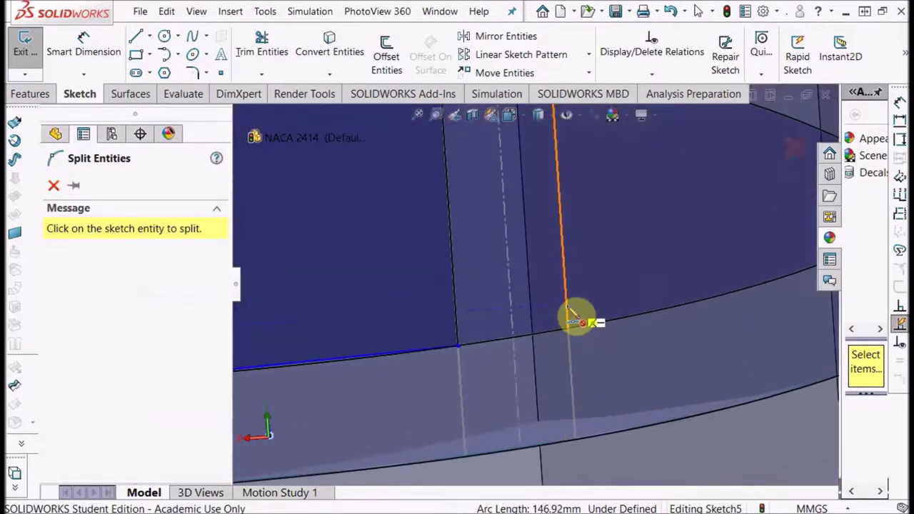
pyautogui.click(565, 331)
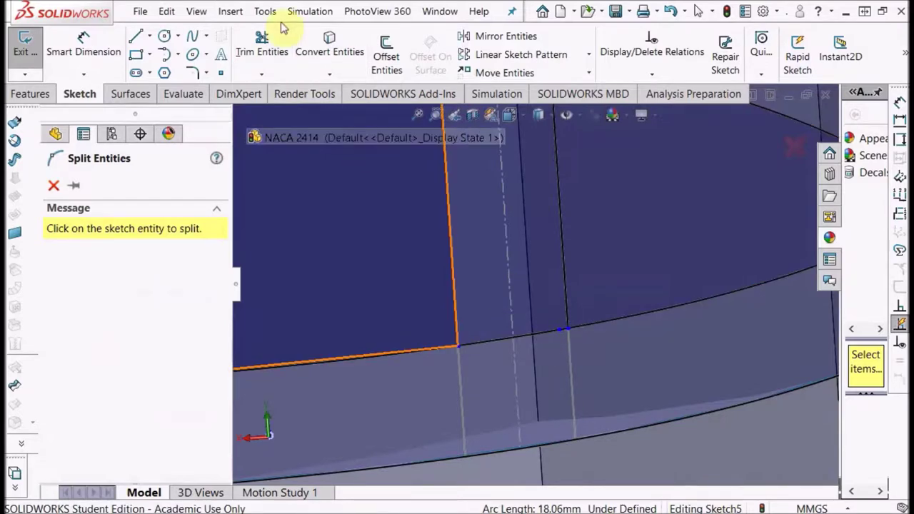
# Step: Try to trim the lower spline segment behind the split near the nose pocket
pyautogui.press('Escape')
pyautogui.press('t')
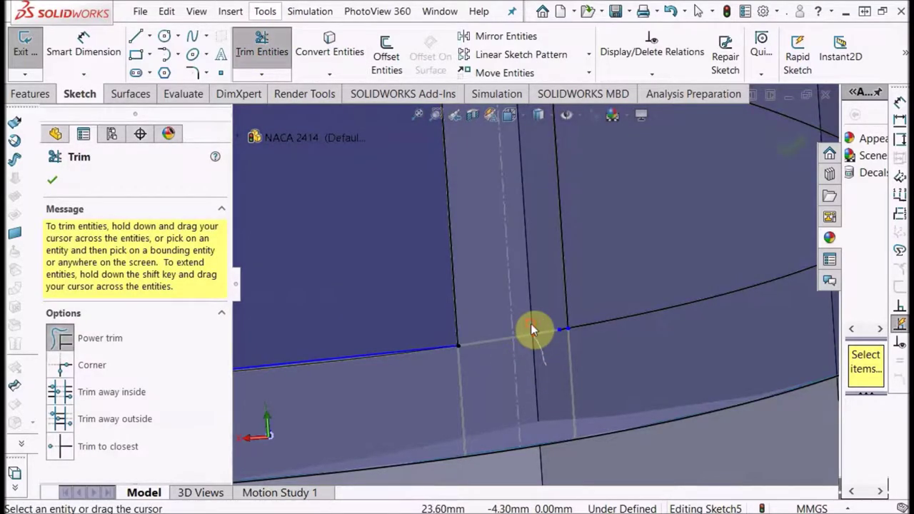
pyautogui.press('Escape')
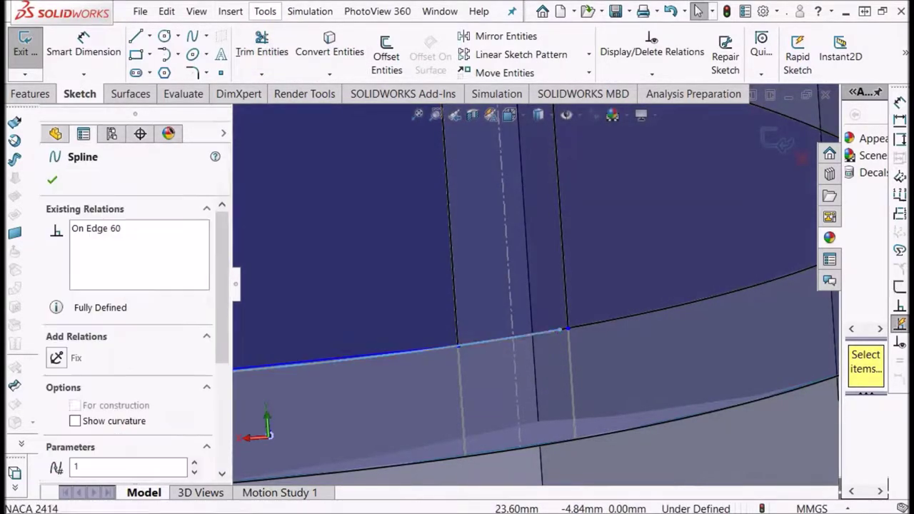
# Step: Delete the lower and upper converted spline segments that run aft from the nose pocket's strip line
pyautogui.click(533, 339)
pyautogui.press('Delete')
pyautogui.click(542, 261)
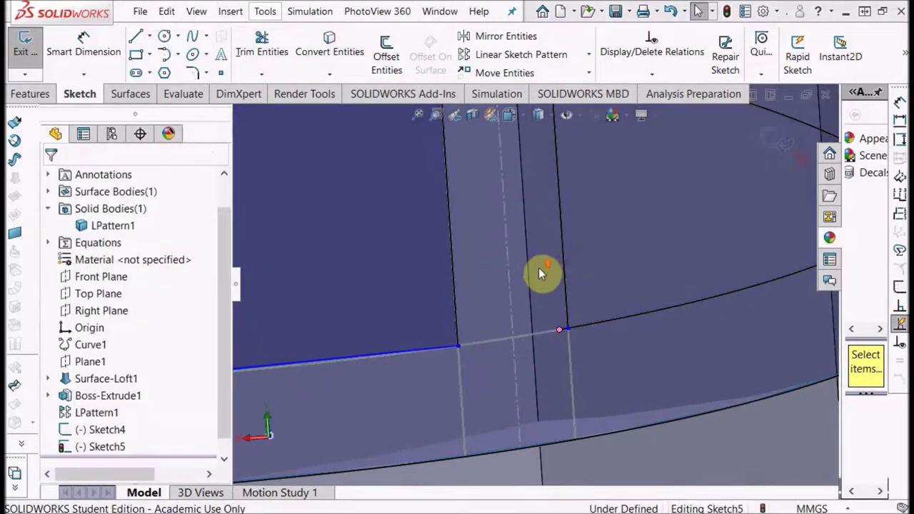
pyautogui.scroll(5, 541, 268)
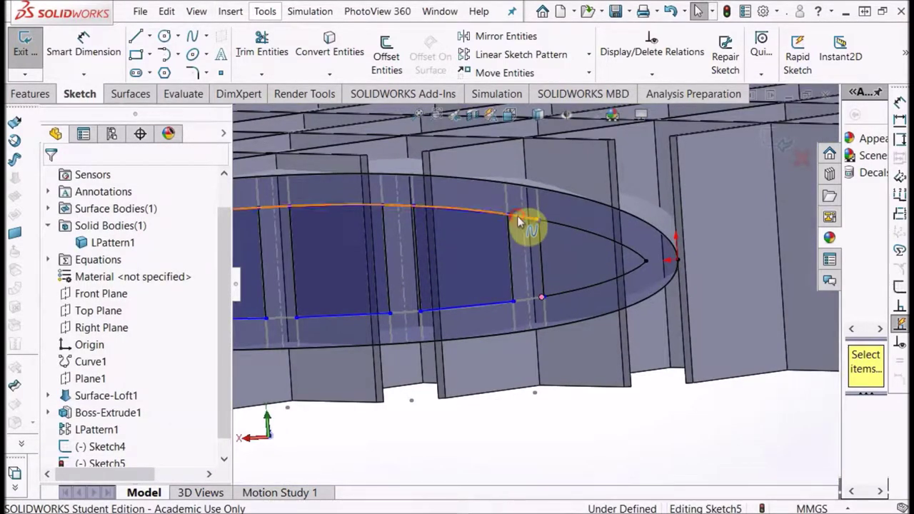
pyautogui.click(519, 218)
pyautogui.press('Delete')
pyautogui.click(541, 262)
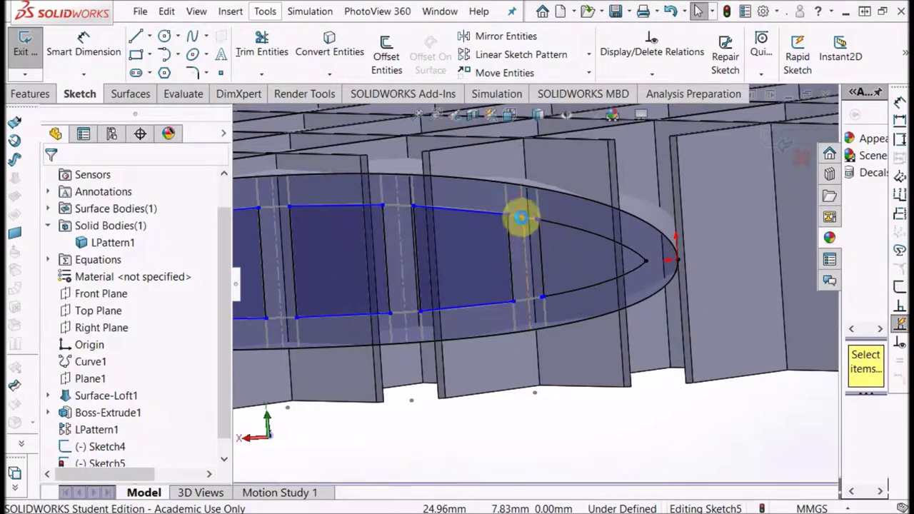
# Step: Trim the short leftover spline stubs at the upper and lower corners of the nose pocket so that its outline closes
pyautogui.scroll(-3, 521, 217)
pyautogui.click(262, 47)
pyautogui.scroll(-5, 510, 284)
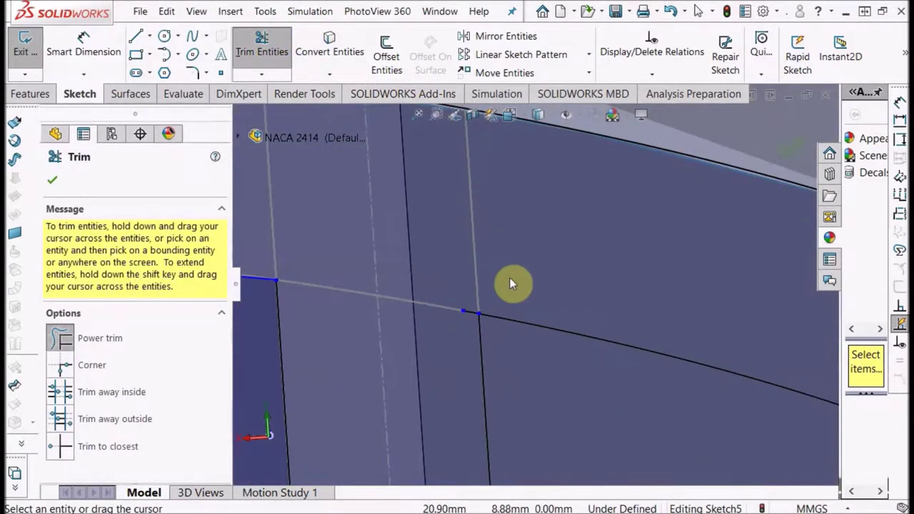
pyautogui.scroll(-3, 510, 283)
pyautogui.scroll(4, 457, 382)
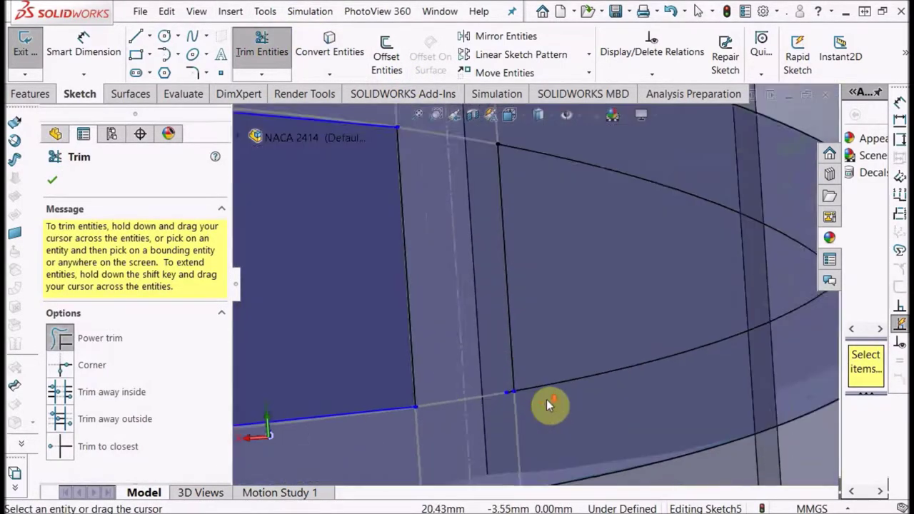
pyautogui.scroll(-3, 546, 399)
pyautogui.scroll(6, 507, 395)
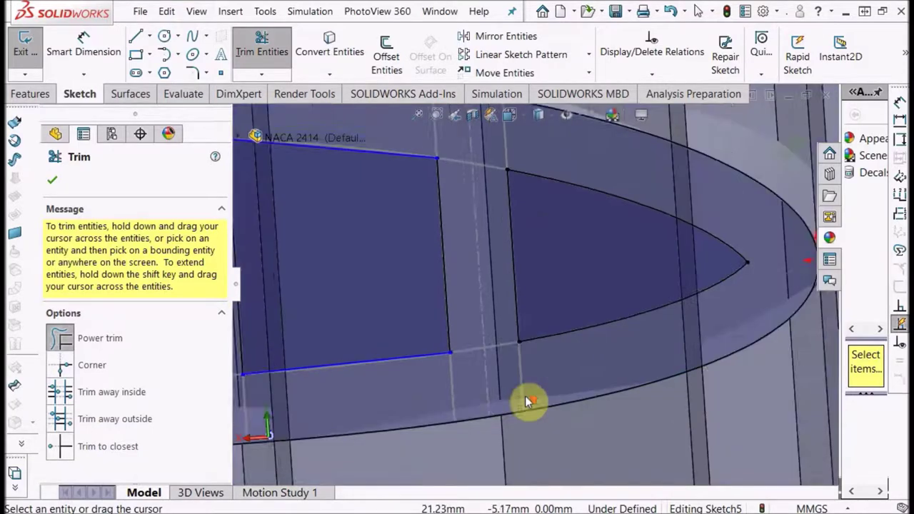
pyautogui.click(266, 45)
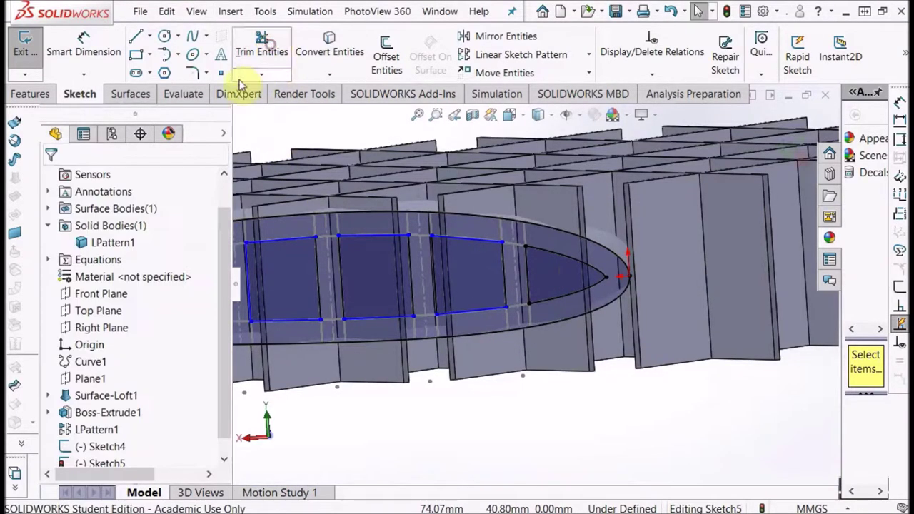
# Step: Try a 2 mm equal-distance sketch chamfer on the lower nose-side corner of the first pocket behind the nose pocket, and undo it
pyautogui.click(206, 74)
pyautogui.click(235, 108)
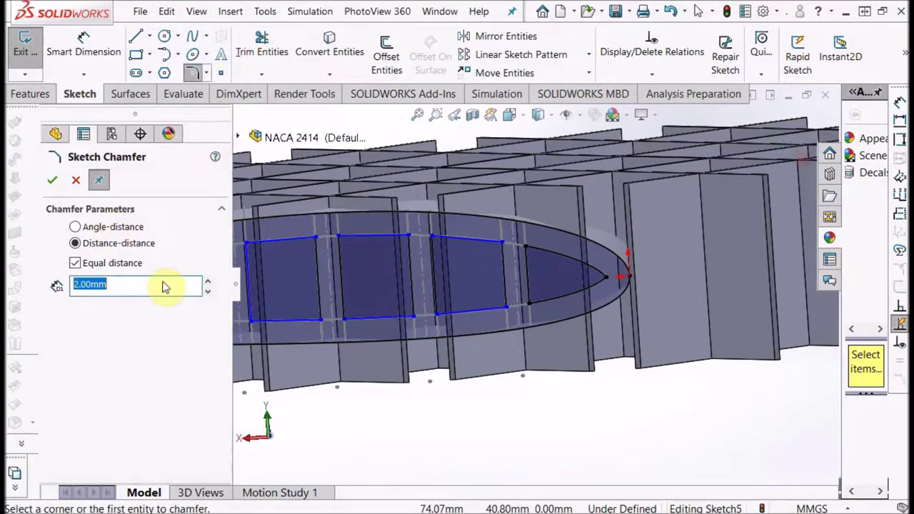
pyautogui.scroll(-6, 535, 347)
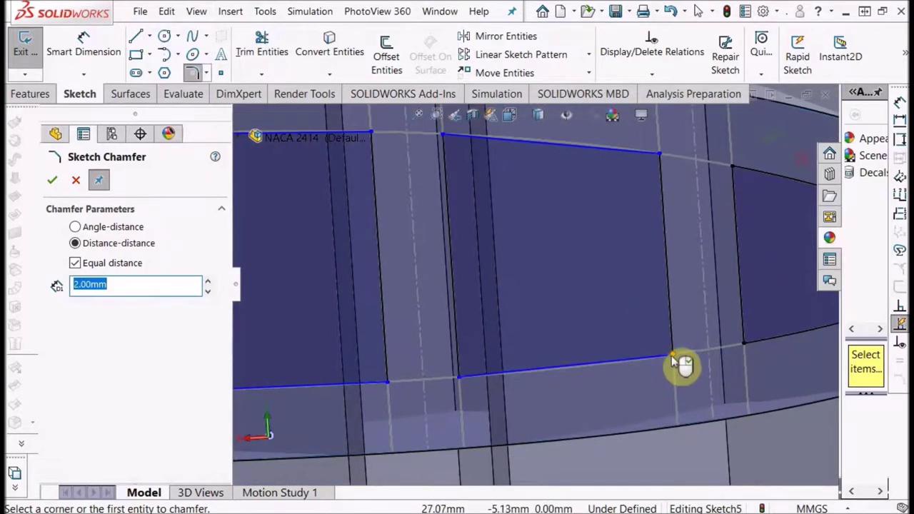
pyautogui.click(672, 357)
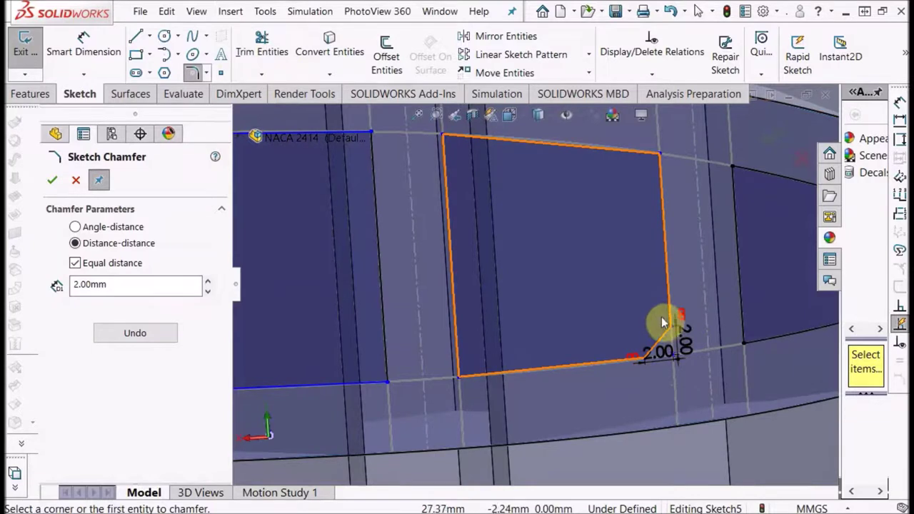
pyautogui.click(157, 336)
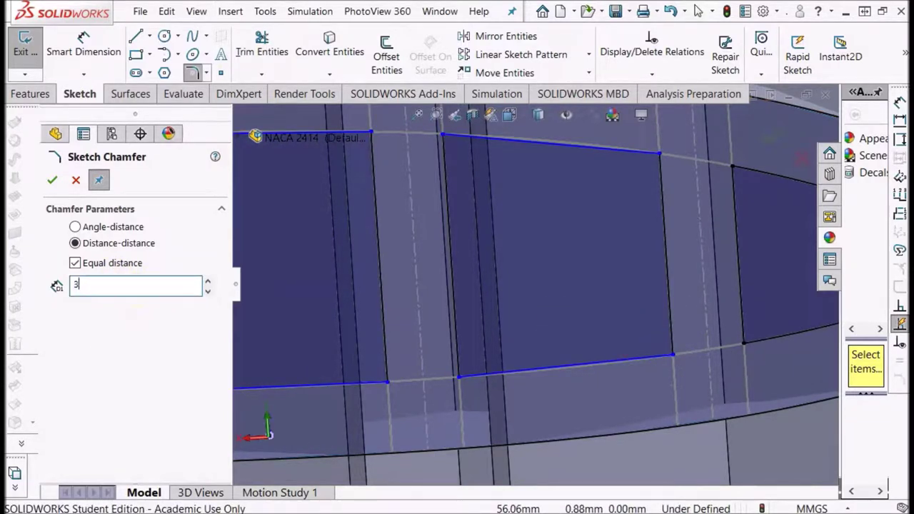
# Step: Set the equal chamfer distance to 3 mm and chamfer all four corners of the first pocket behind the nose pocket
pyautogui.press('Return')
pyautogui.click(673, 356)
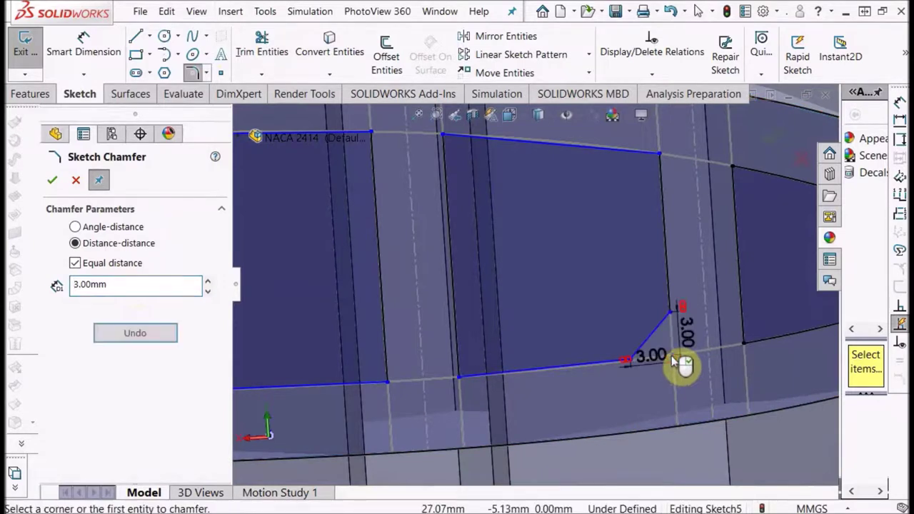
pyautogui.click(659, 154)
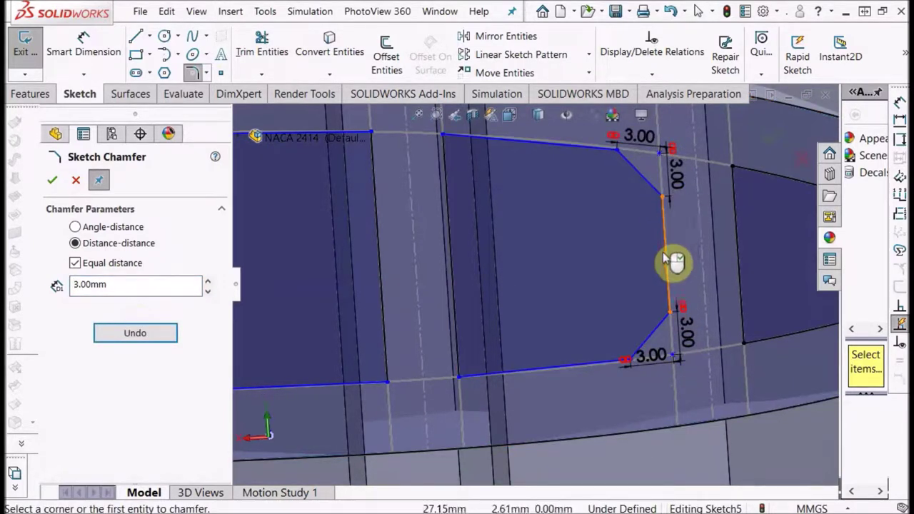
pyautogui.click(444, 135)
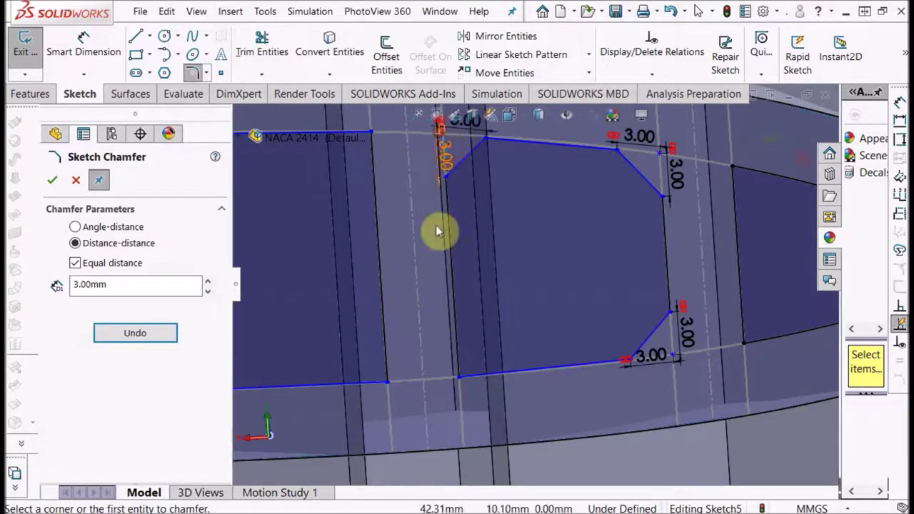
pyautogui.click(460, 377)
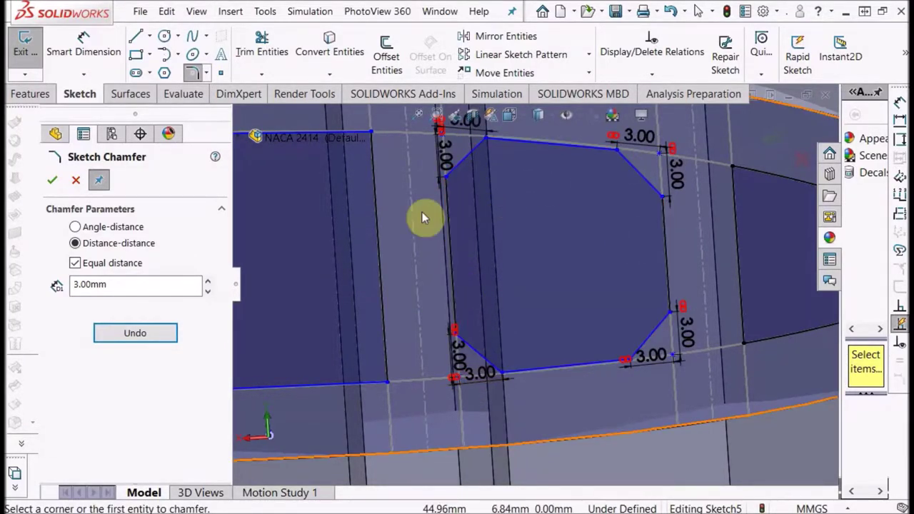
# Step: Chamfer all four corners of the second pocket behind the nose pocket at 3 mm
pyautogui.click(372, 133)
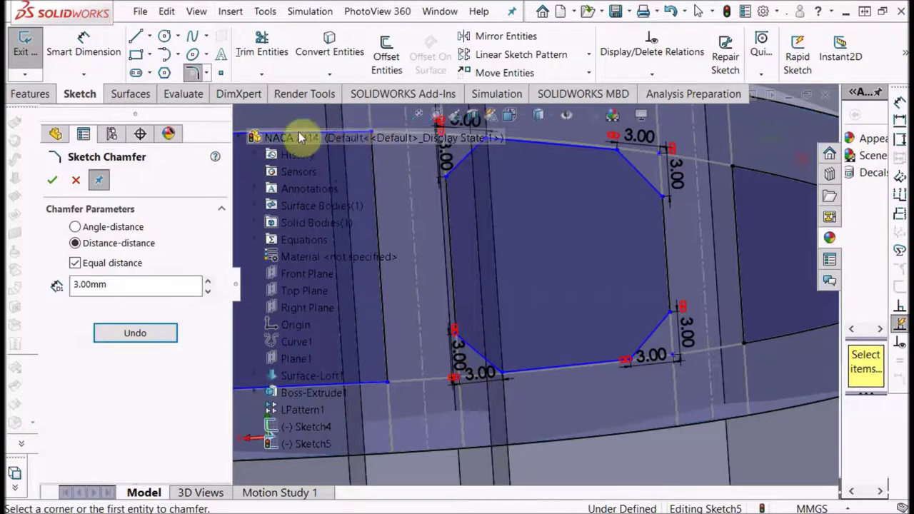
pyautogui.moveTo(364, 142)
pyautogui.mouseDown(button='middle')
pyautogui.moveTo(419, 212)
pyautogui.moveTo(496, 239)
pyautogui.moveTo(500, 251)
pyautogui.mouseUp(button='middle')
pyautogui.click(500, 262)
pyautogui.click(505, 381)
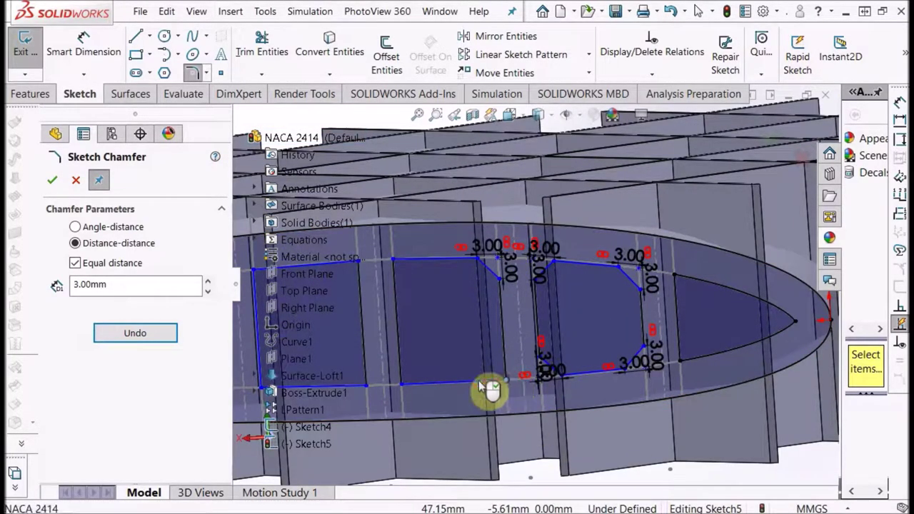
pyautogui.click(405, 389)
pyautogui.click(401, 259)
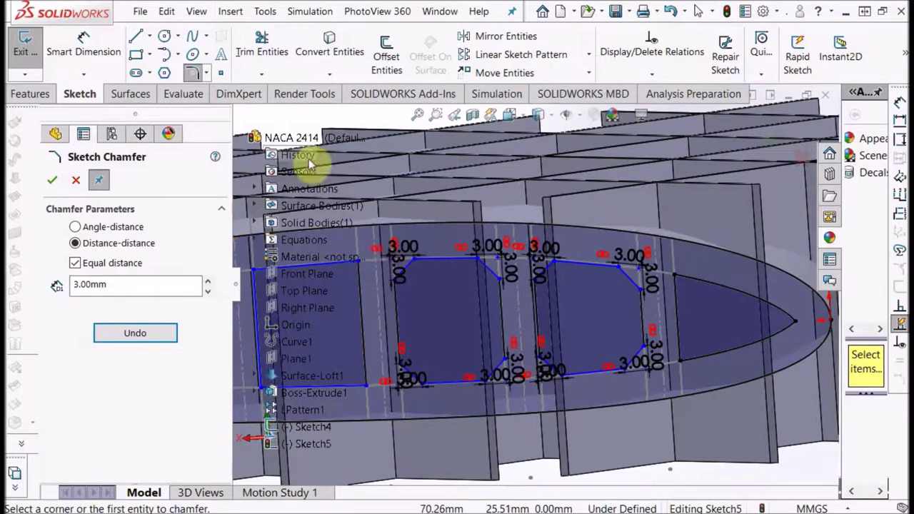
pyautogui.click(238, 139)
# Step: Chamfer all four corners of the third pocket behind the nose pocket at 3 mm
pyautogui.scroll(2, 368, 296)
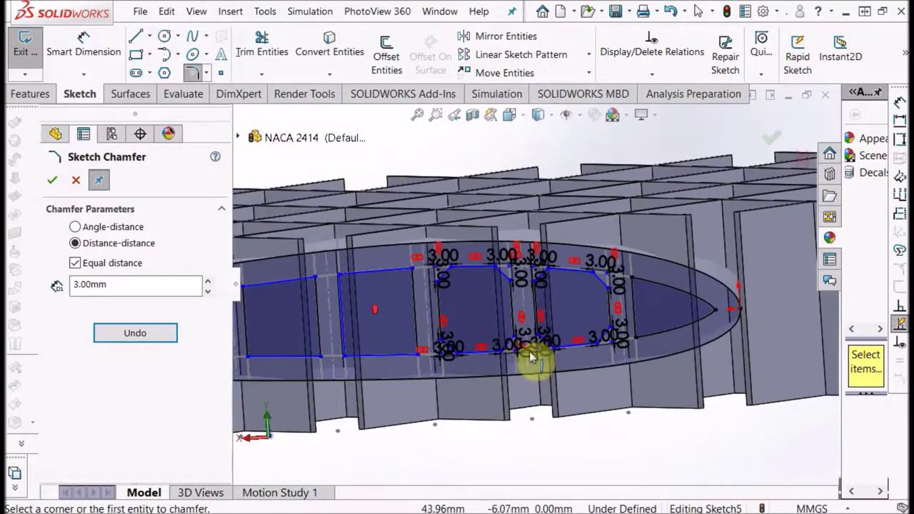
pyautogui.scroll(-5, 382, 308)
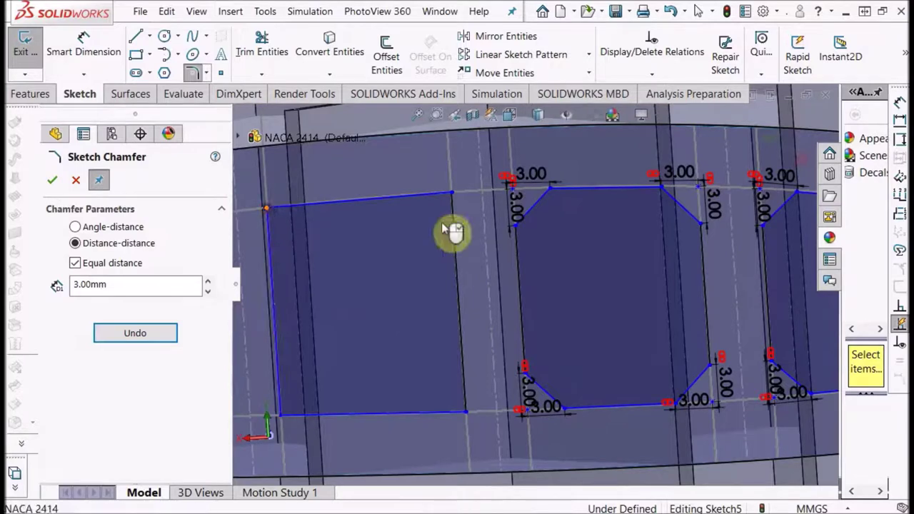
pyautogui.click(282, 217)
pyautogui.click(466, 413)
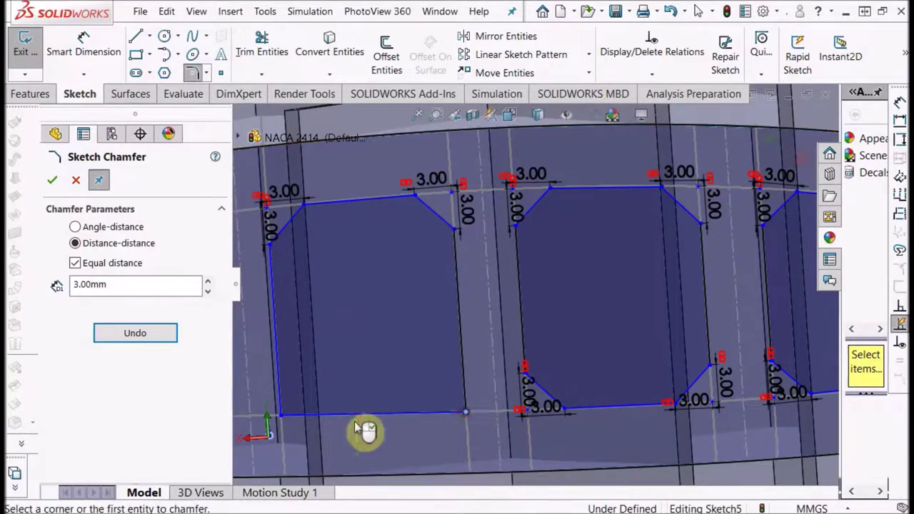
pyautogui.click(284, 418)
# Step: Chamfer all four corners of the fourth pocket behind the nose pocket at 3 mm
pyautogui.moveTo(284, 418); pyautogui.dragTo(345, 263, button='middle')
pyautogui.click(343, 263)
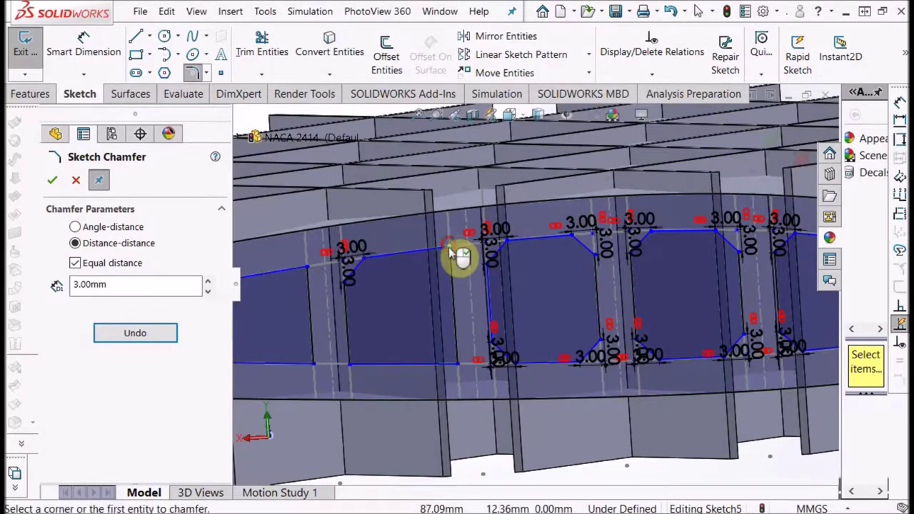
pyautogui.click(449, 248)
pyautogui.click(351, 366)
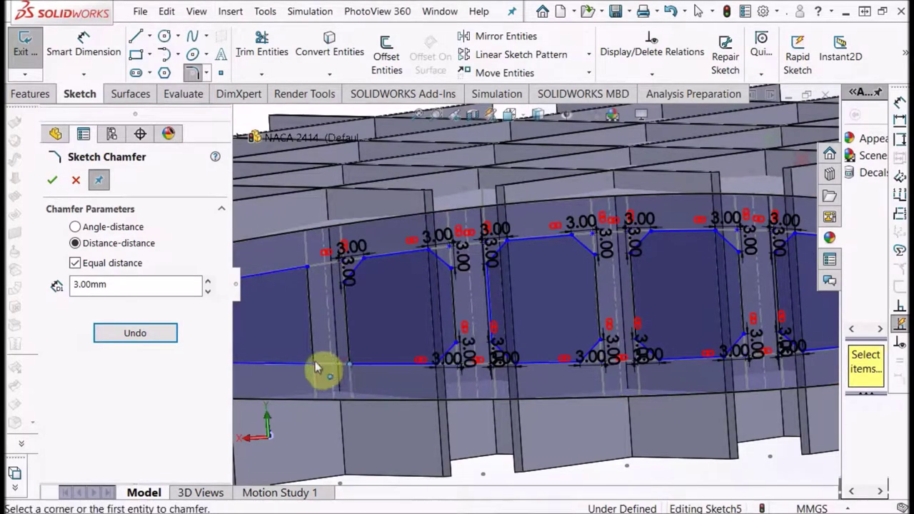
# Step: Chamfer all four corners of the fifth pocket behind the nose pocket at 3 mm
pyautogui.click(315, 365)
pyautogui.scroll(5, 321, 286)
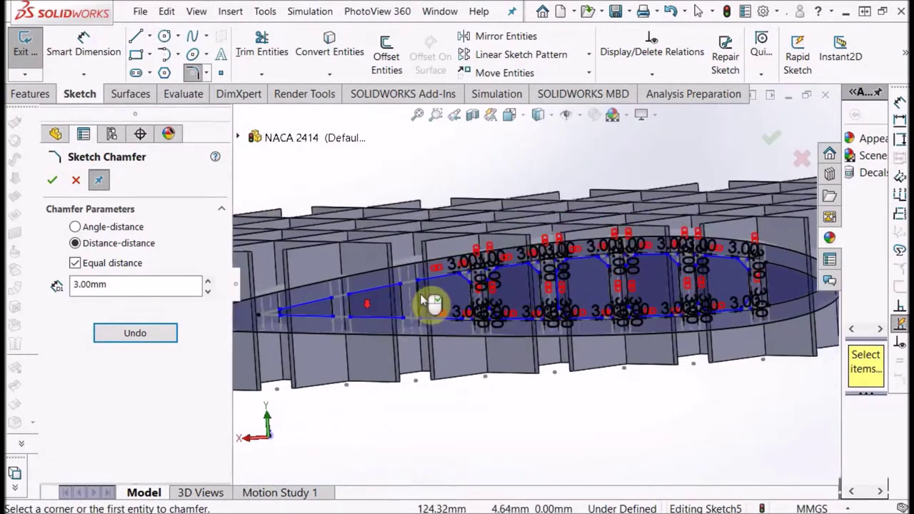
pyautogui.scroll(-5, 429, 306)
pyautogui.click(477, 270)
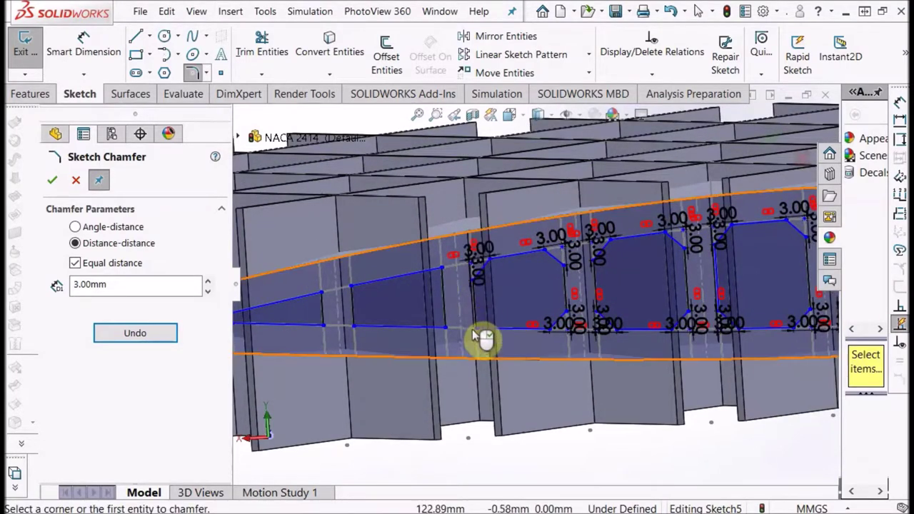
pyautogui.click(477, 333)
# Step: Chamfer the corners of the sixth pocket, just ahead of the tapered tail pocket, at 3 mm
pyautogui.click(445, 330)
pyautogui.click(442, 267)
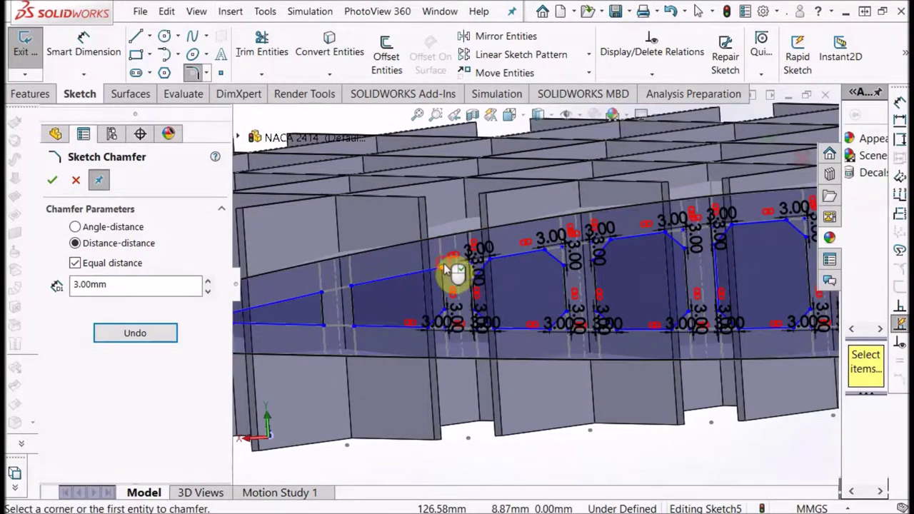
pyautogui.click(352, 289)
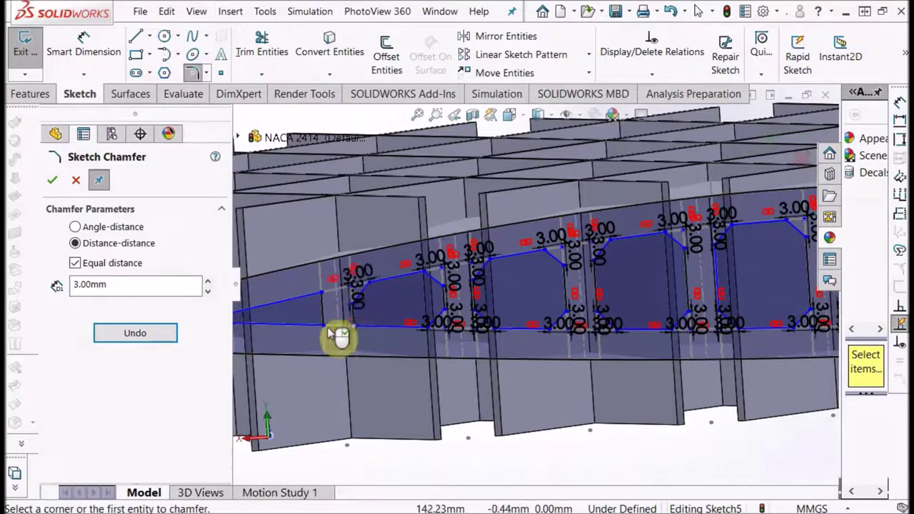
# Step: Try 3 mm chamfers on the two nose-side corners of the tapered tail pocket, and undo the last chamfer
pyautogui.click(325, 298)
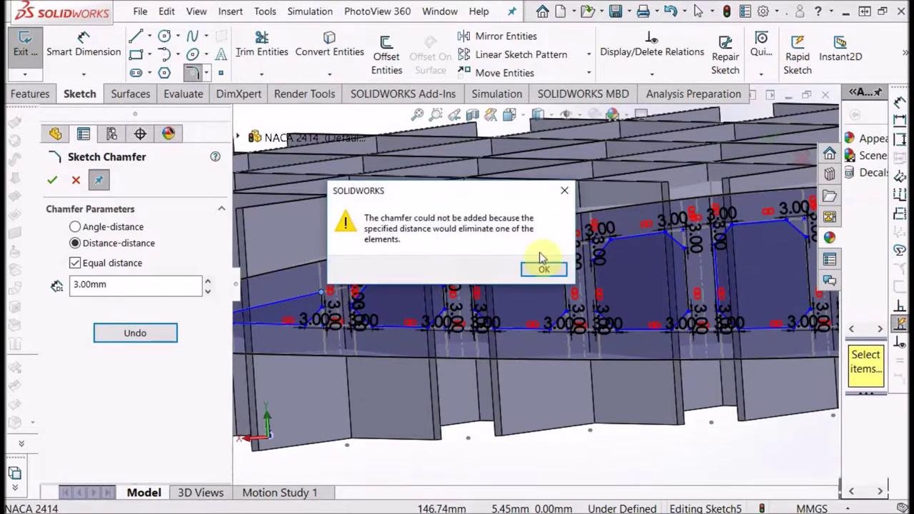
pyautogui.click(547, 270)
pyautogui.click(144, 336)
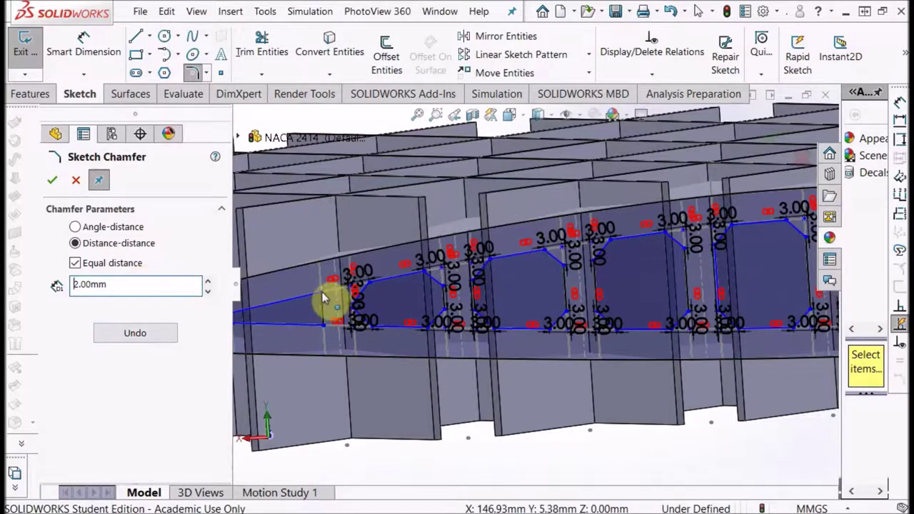
# Step: Chamfer the upper and lower nose-side corners of the tapered tail pocket at 2 mm and finish the Sketch Chamfer command
pyautogui.click(323, 326)
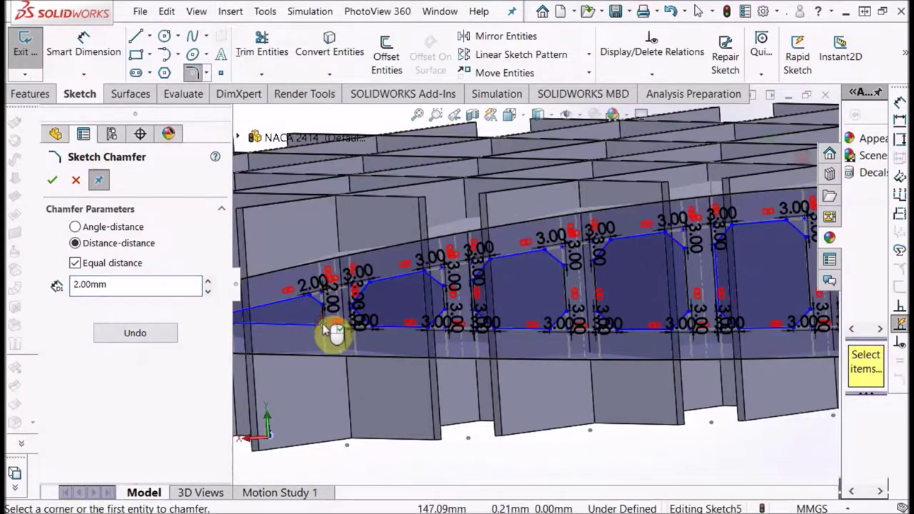
pyautogui.scroll(-3, 572, 310)
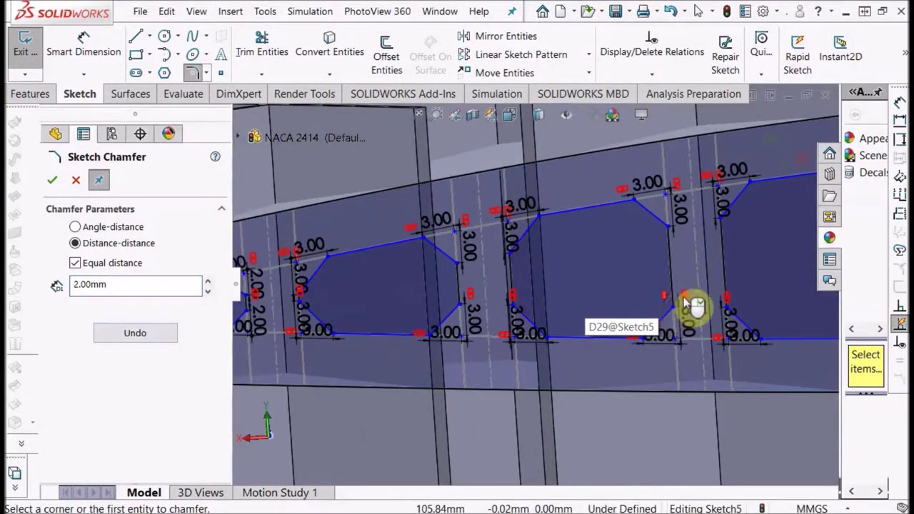
pyautogui.scroll(3, 686, 300)
pyautogui.scroll(6, 693, 306)
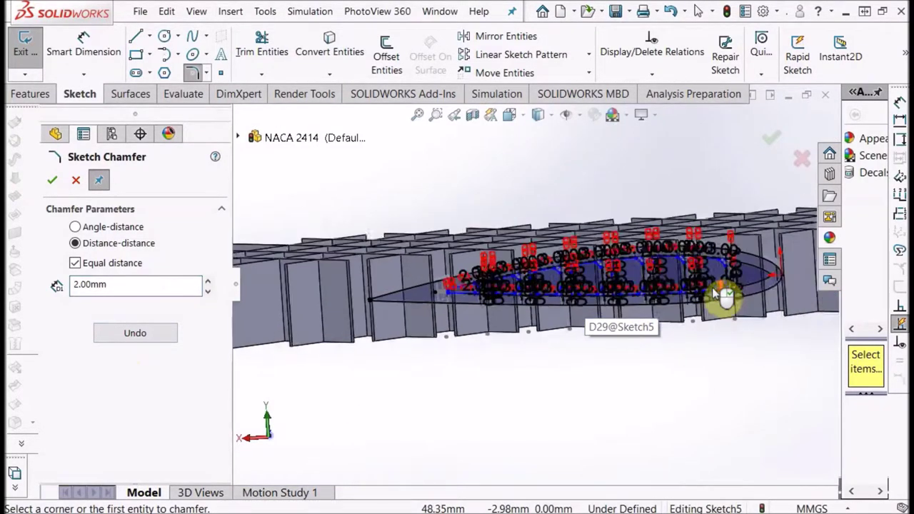
pyautogui.click(52, 180)
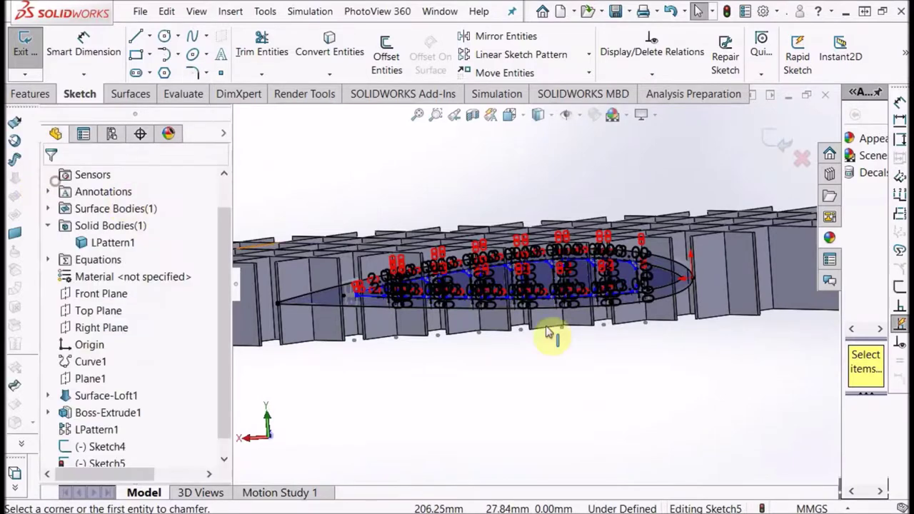
pyautogui.scroll(-8, 650, 255)
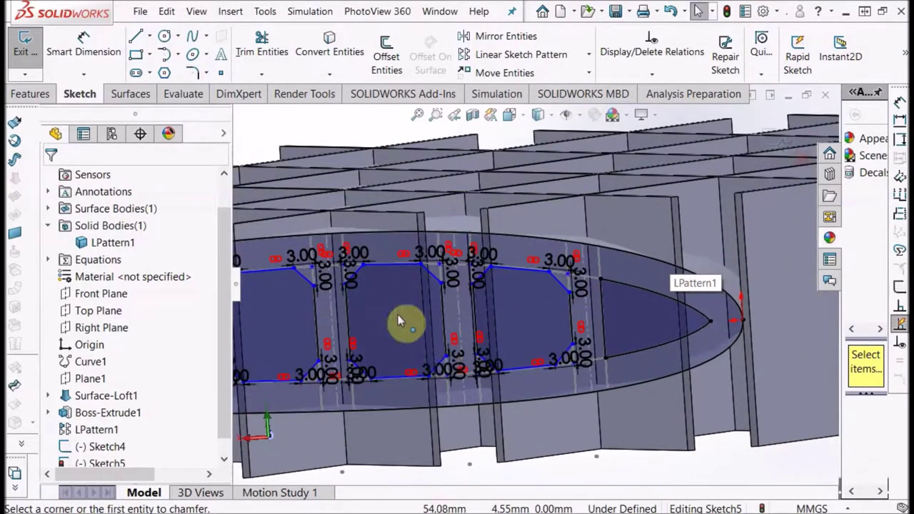
pyautogui.scroll(-8, 526, 369)
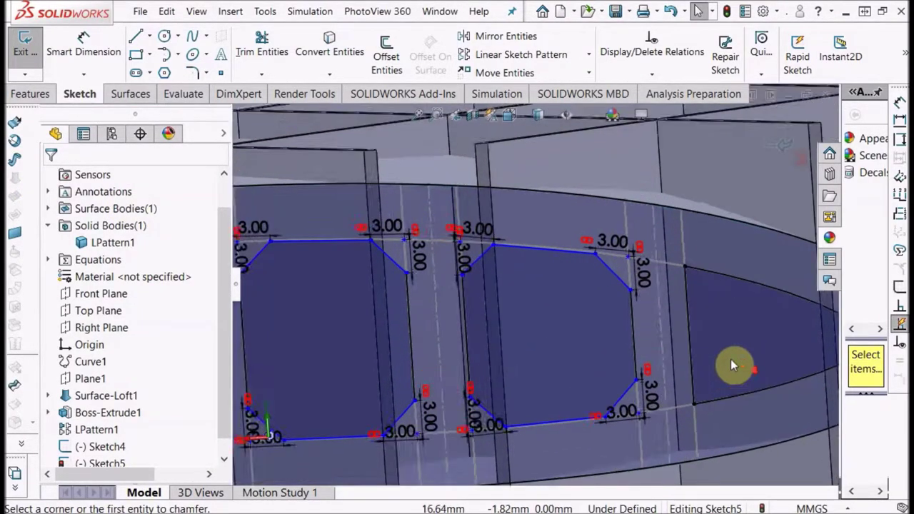
# Step: Sketch a diagonal line about 3 mm long across each of the curved nose pocket's upper and lower tail-side corners
pyautogui.scroll(-3, 705, 270)
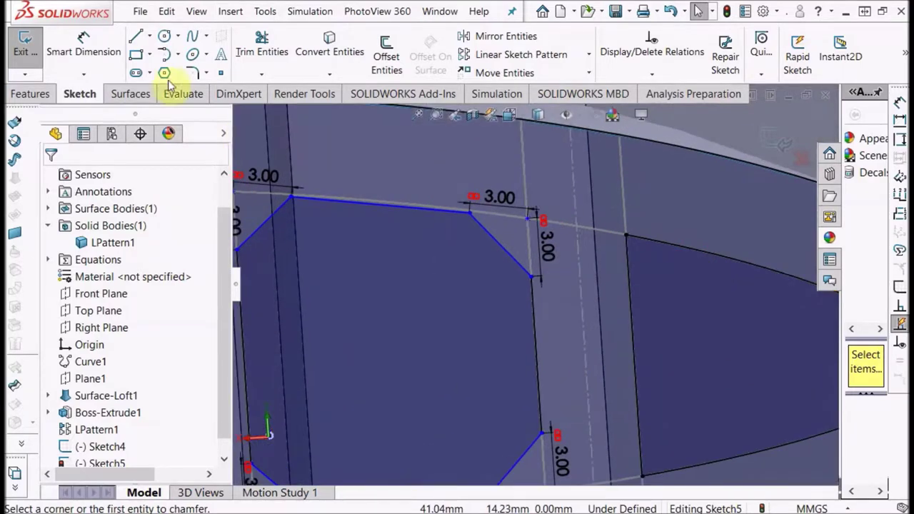
pyautogui.click(138, 38)
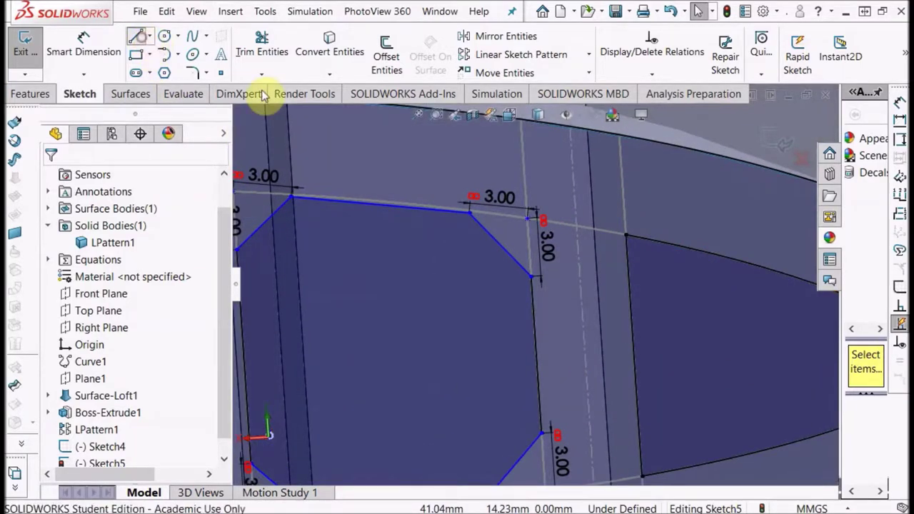
pyautogui.click(636, 286)
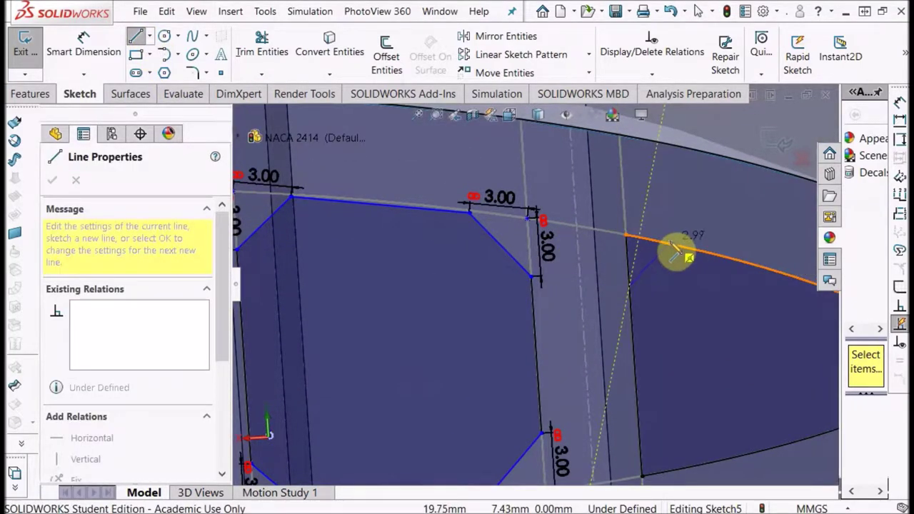
pyautogui.click(674, 247)
pyautogui.scroll(3, 672, 353)
pyautogui.doubleClick(636, 398)
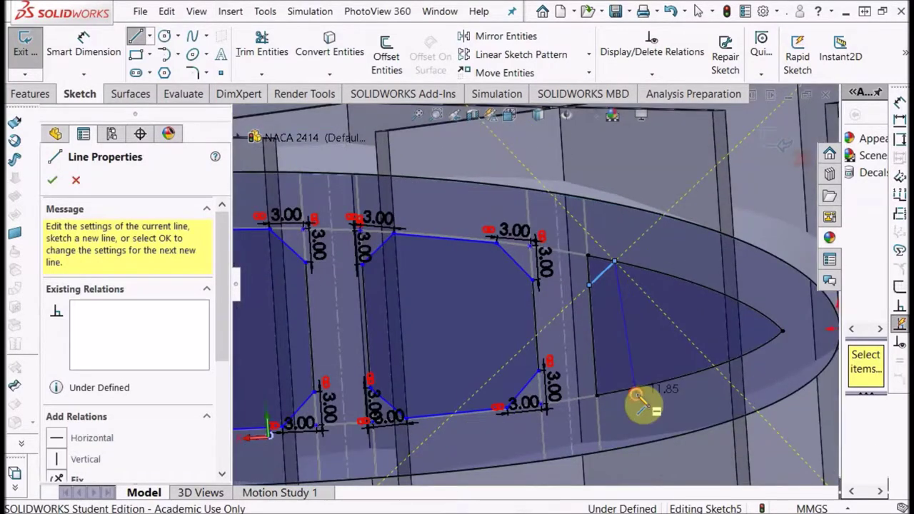
pyautogui.click(603, 377)
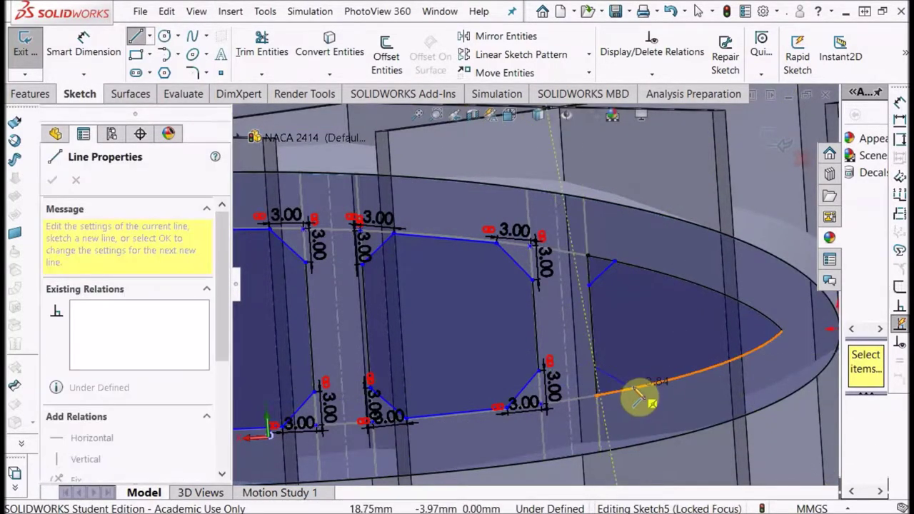
pyautogui.click(624, 391)
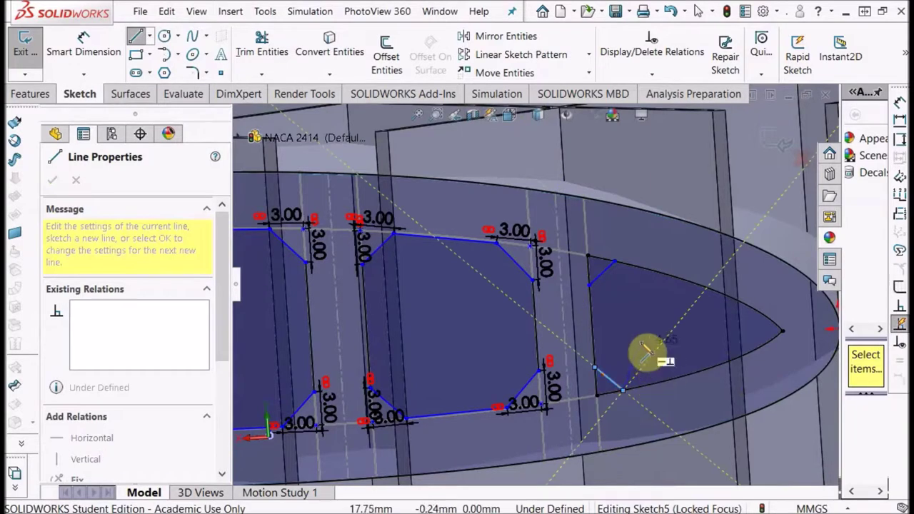
pyautogui.doubleClick(632, 336)
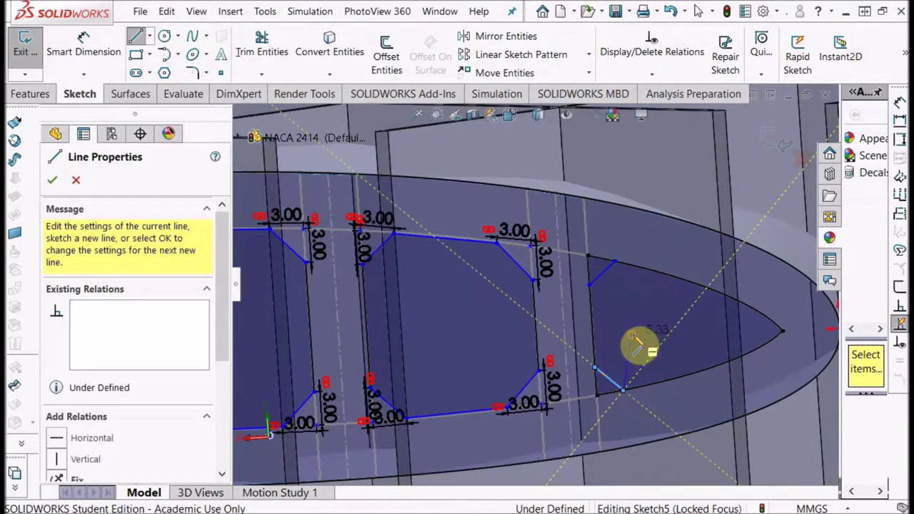
# Step: Trim away the nose pocket's two sharp corners outside the diagonal lines and finish the Trim command
pyautogui.click(251, 50)
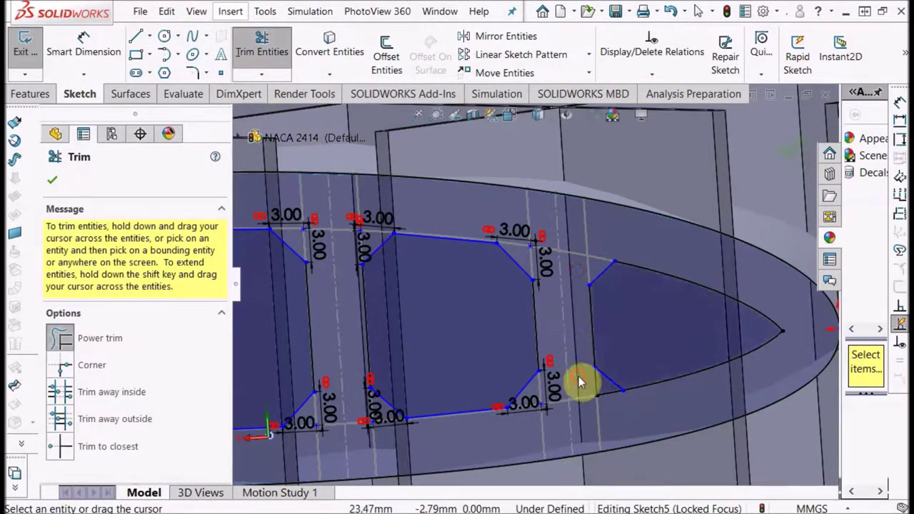
pyautogui.moveTo(580, 383); pyautogui.dragTo(617, 404)
pyautogui.scroll(6, 611, 404)
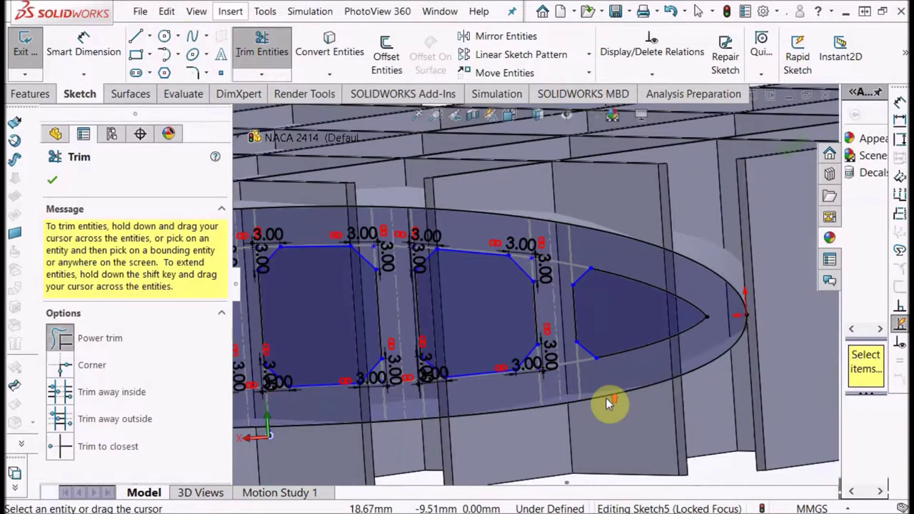
pyautogui.scroll(8, 449, 353)
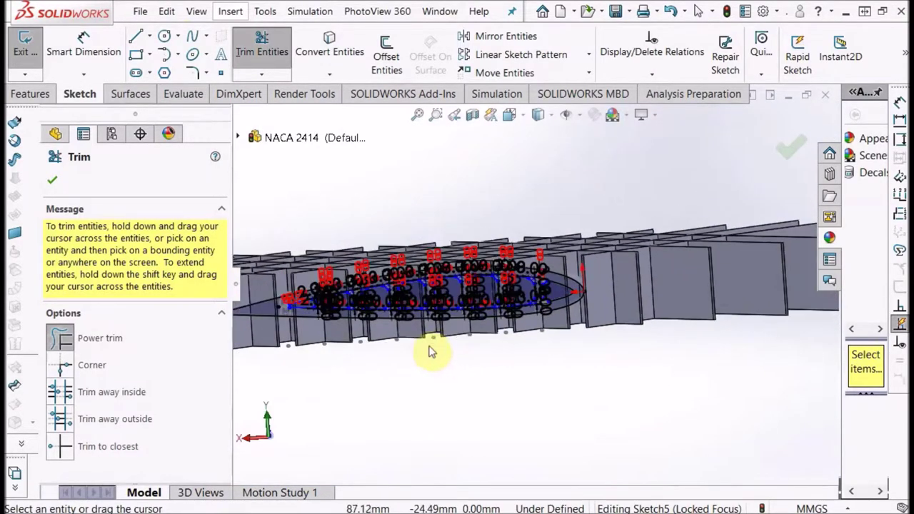
pyautogui.scroll(2, 427, 344)
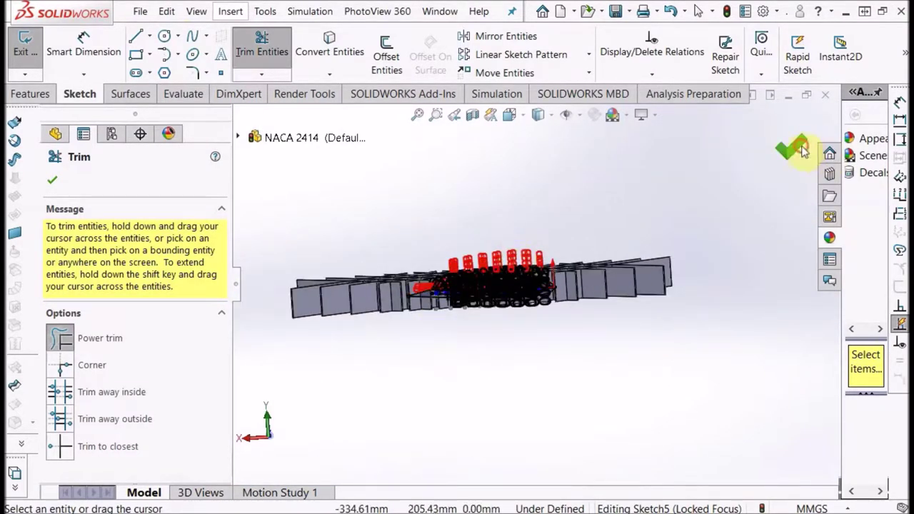
pyautogui.click(803, 150)
# Step: View Sketch5 face-on and sketch a corner rectangle that encloses the whole lattice and the airfoil profile
pyautogui.scroll(-1, 107, 450)
pyautogui.rightClick(107, 448)
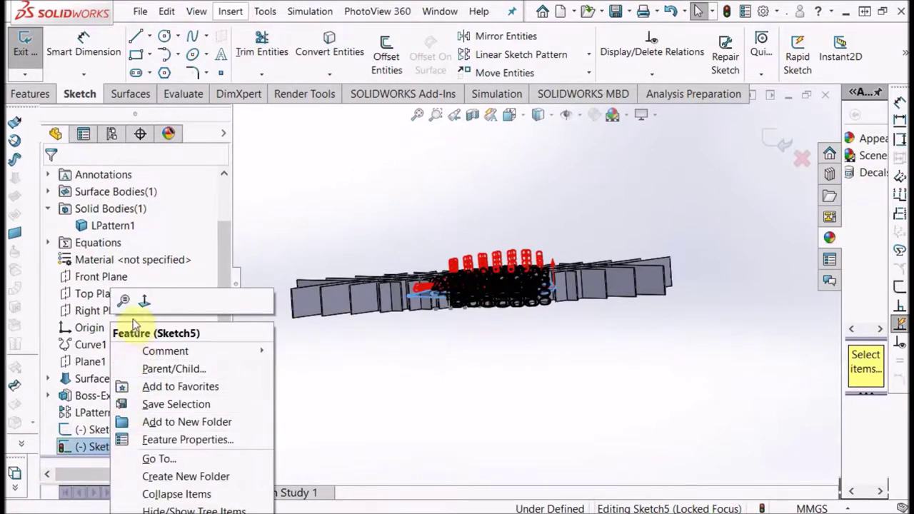
pyautogui.click(145, 300)
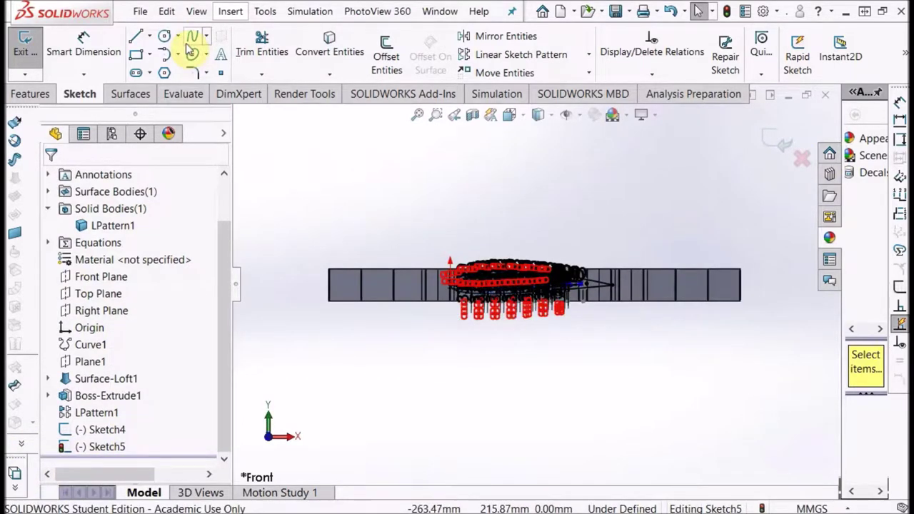
pyautogui.click(136, 55)
pyautogui.click(308, 232)
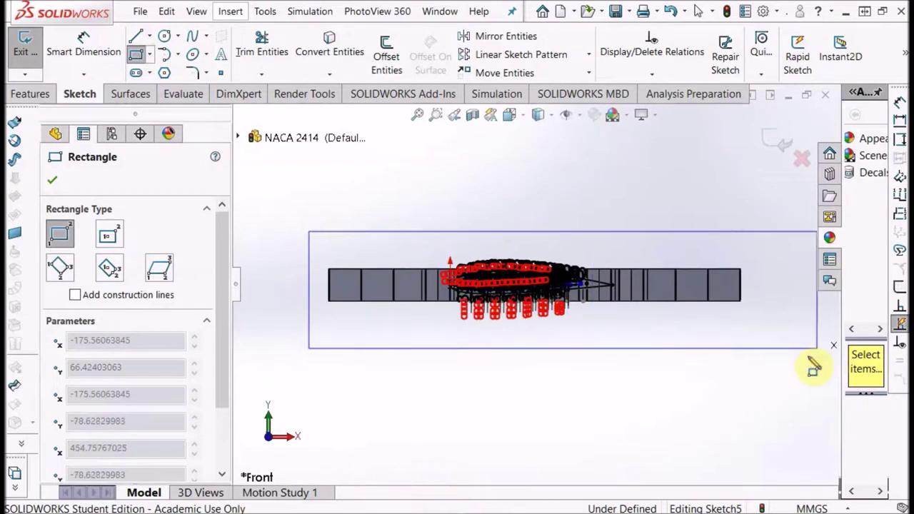
pyautogui.click(774, 343)
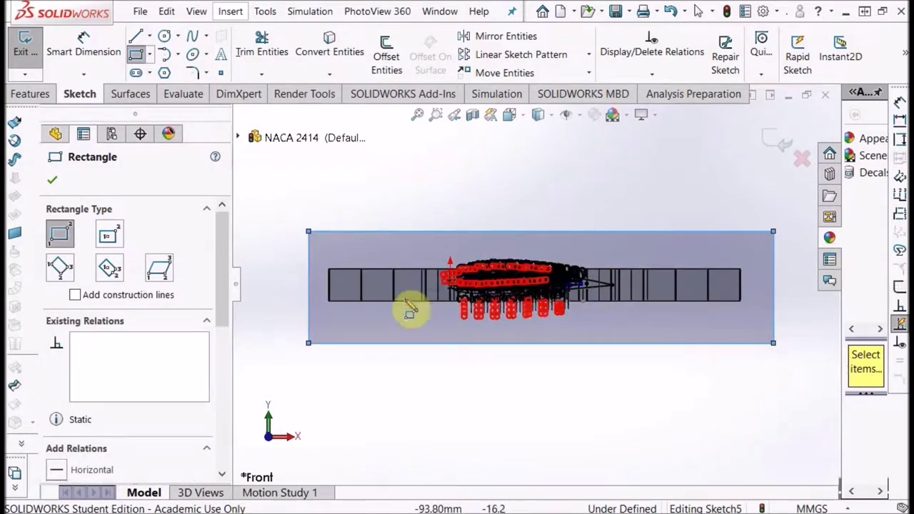
# Step: Start an Extruded Cut and select the region between the rectangle and airfoil plus all the rib pocket regions as contours
pyautogui.click(28, 94)
pyautogui.click(264, 41)
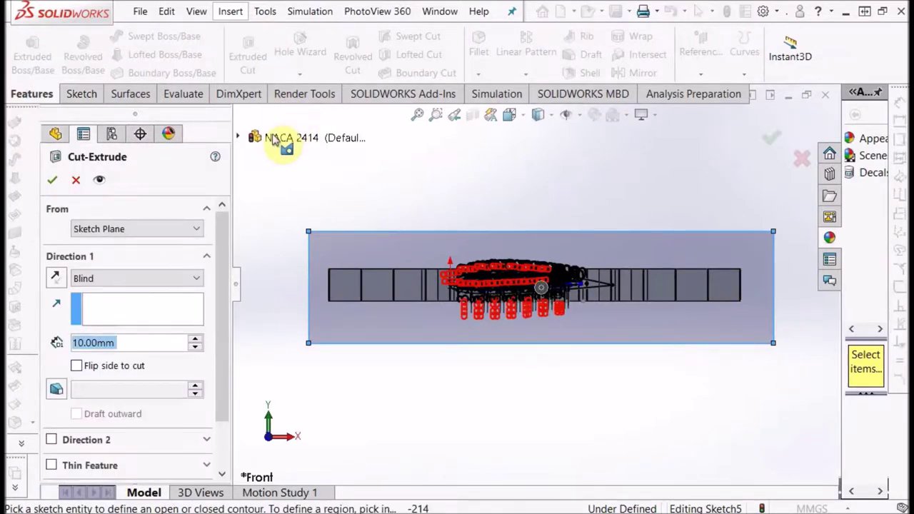
pyautogui.scroll(-3, 222, 423)
pyautogui.click(178, 449)
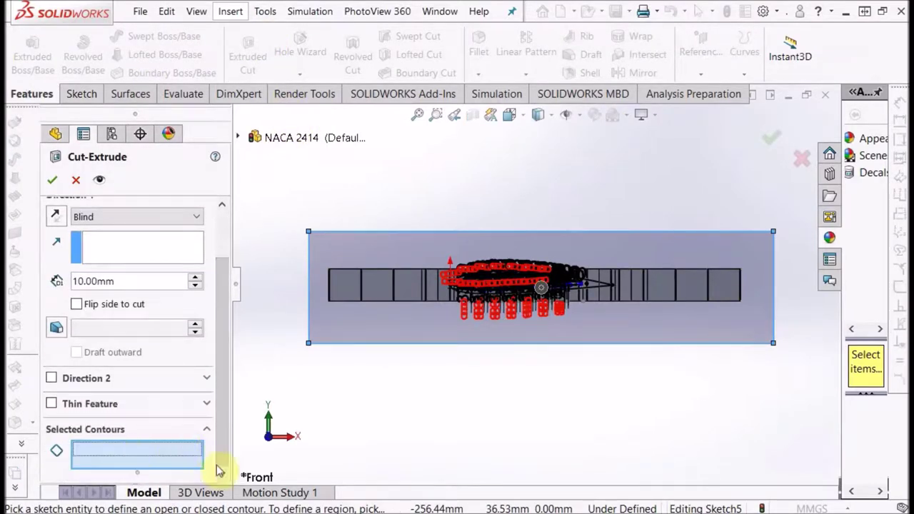
pyautogui.click(423, 312)
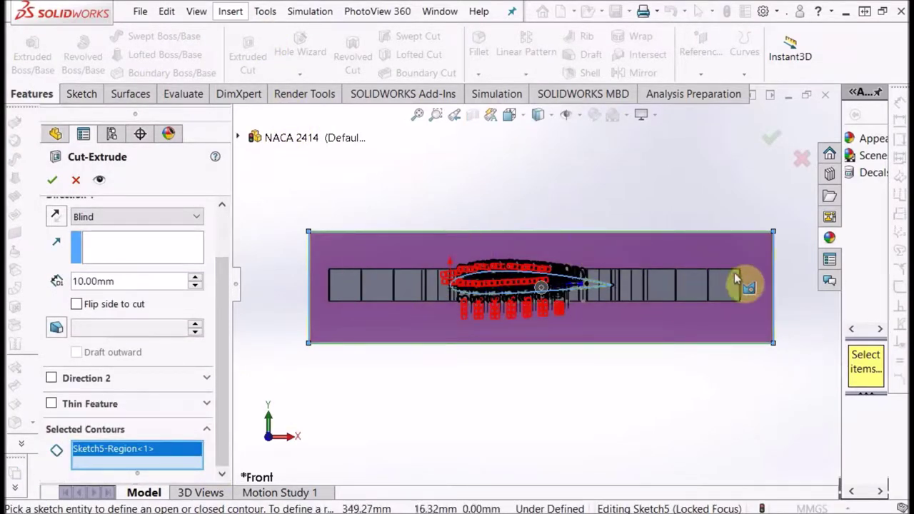
pyautogui.scroll(-3, 453, 296)
pyautogui.scroll(-4, 379, 281)
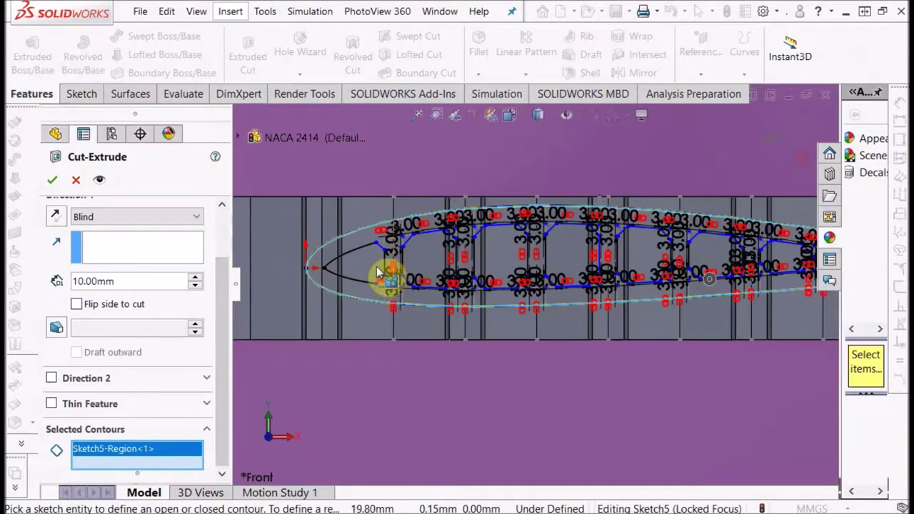
pyautogui.click(363, 264)
pyautogui.click(443, 263)
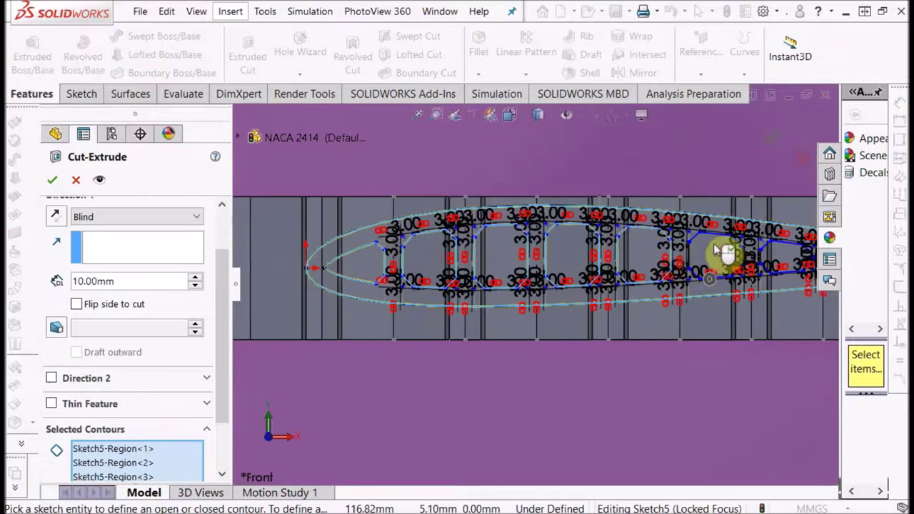
pyautogui.scroll(-5, 783, 260)
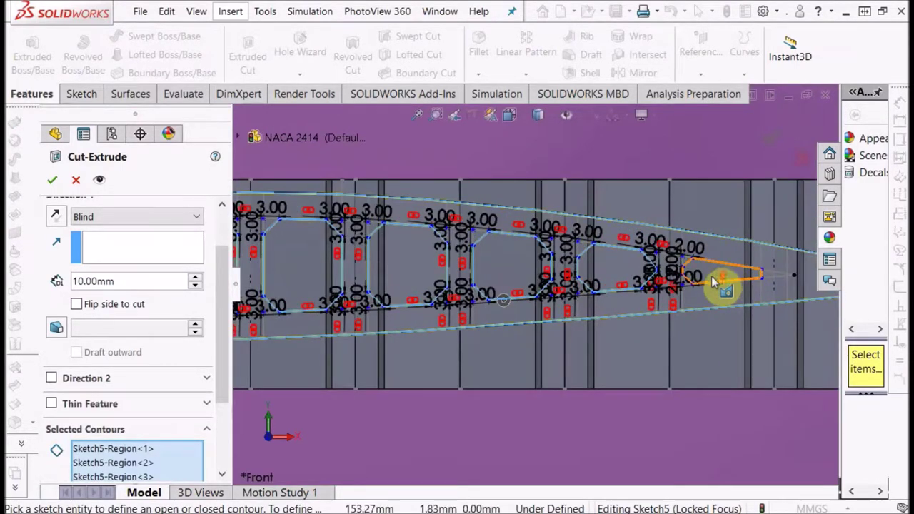
pyautogui.scroll(8, 713, 283)
# Step: Reverse the cut direction towards the lattice and complete the cut through the whole body
pyautogui.moveTo(374, 255); pyautogui.dragTo(372, 336, button='middle')
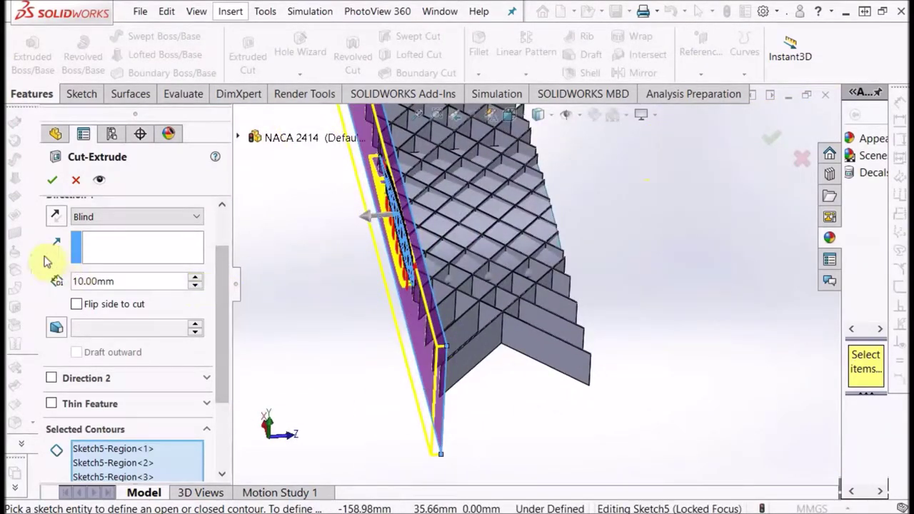
pyautogui.click(57, 216)
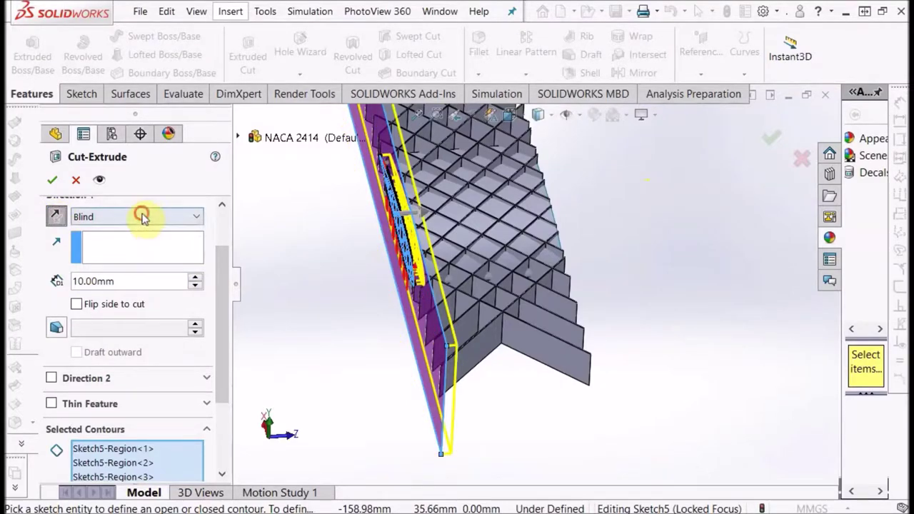
pyautogui.click(143, 218)
pyautogui.click(143, 245)
pyautogui.click(53, 180)
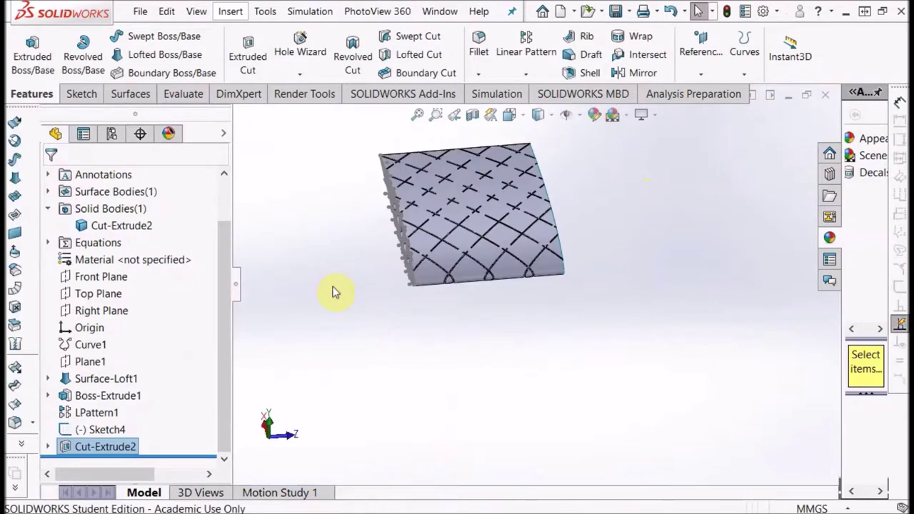
# Step: Hide Sketch4 so that its points no longer show on the wing's end
pyautogui.moveTo(333, 291); pyautogui.dragTo(332, 286, button='middle')
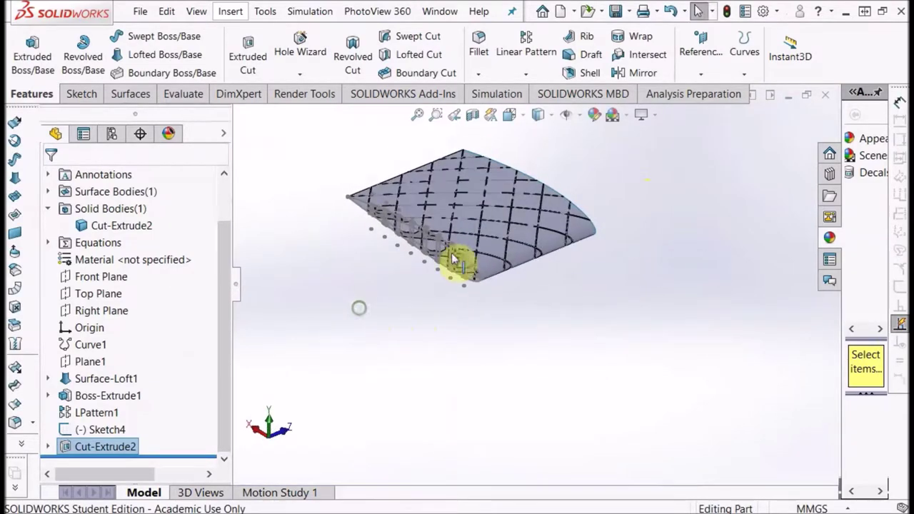
pyautogui.rightClick(110, 431)
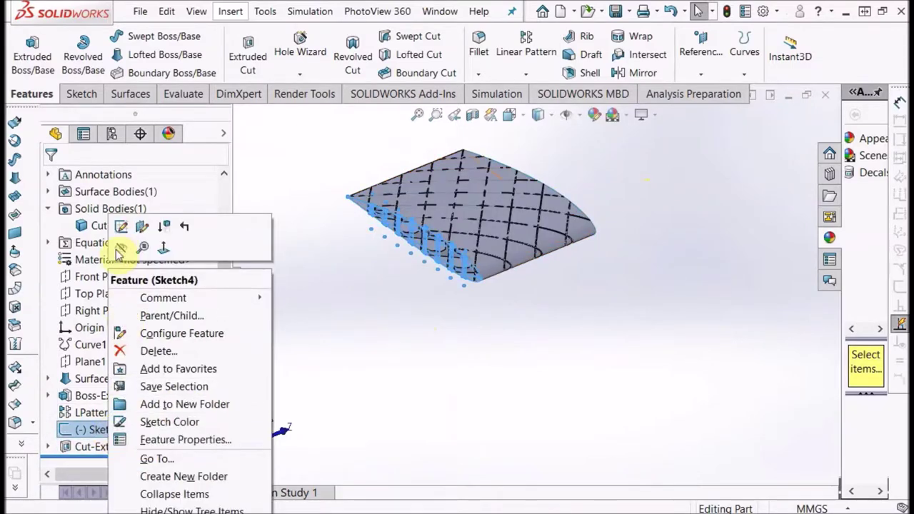
pyautogui.click(119, 249)
# Step: Insert the solid body Cut-Extrude2 into a new part
pyautogui.scroll(-4, 379, 241)
pyautogui.moveTo(473, 277); pyautogui.dragTo(517, 277, button='middle')
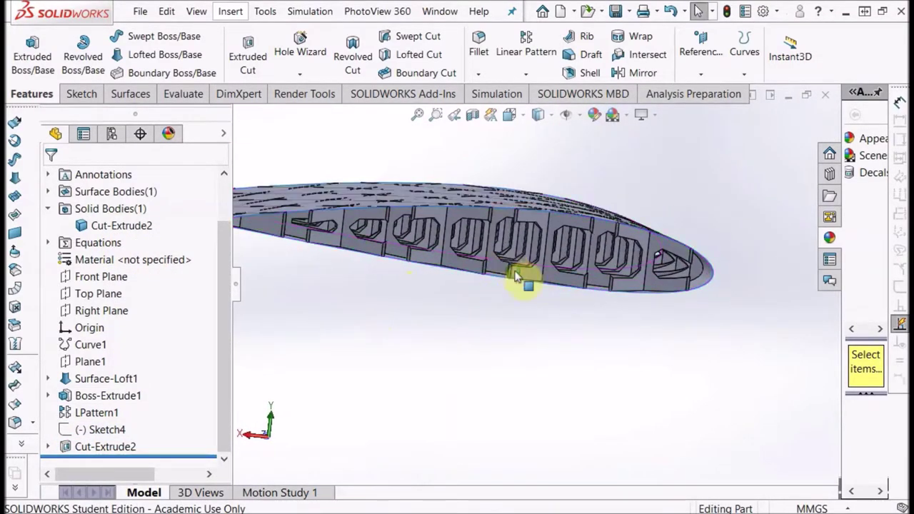
pyautogui.moveTo(516, 316); pyautogui.dragTo(377, 349, button='middle')
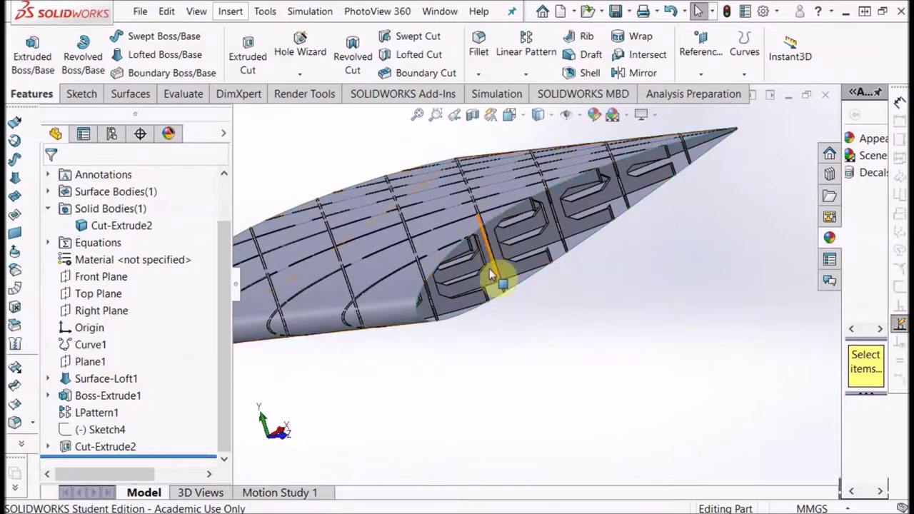
pyautogui.moveTo(491, 275); pyautogui.dragTo(595, 254, button='middle')
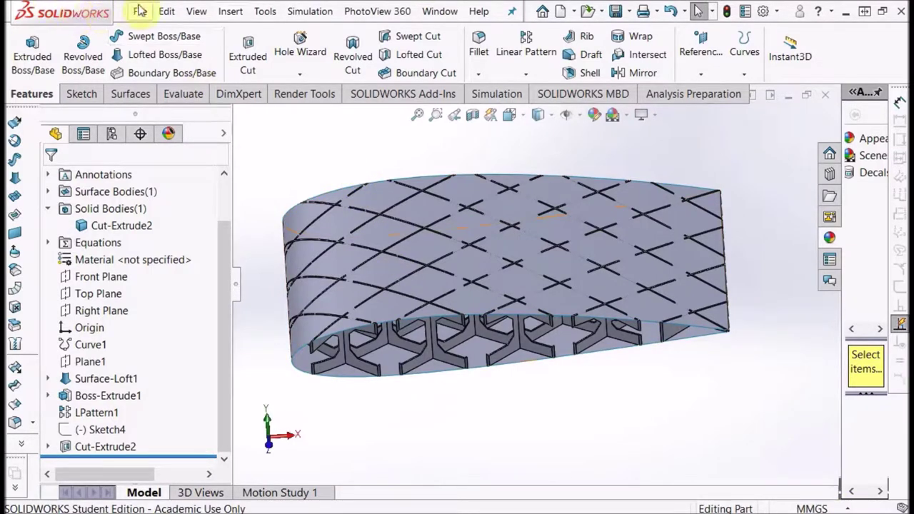
pyautogui.scroll(1, 114, 243)
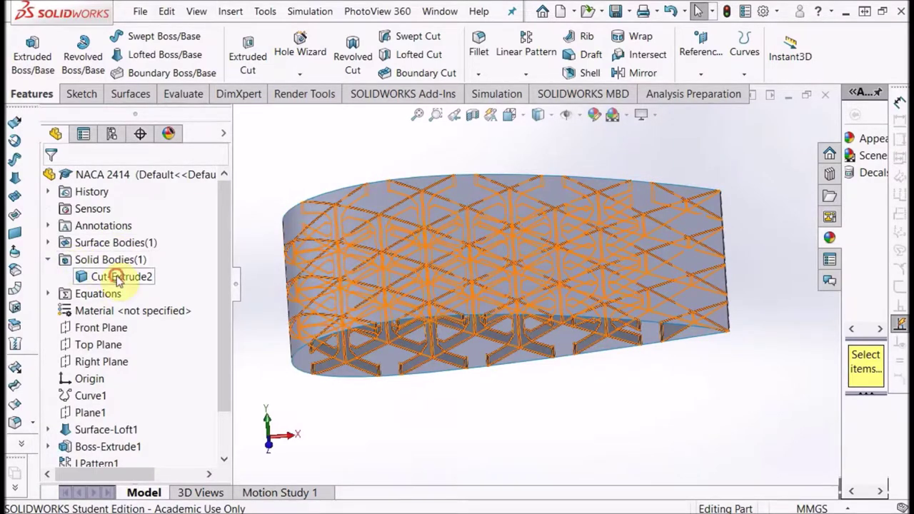
pyautogui.click(118, 279)
pyautogui.rightClick(116, 280)
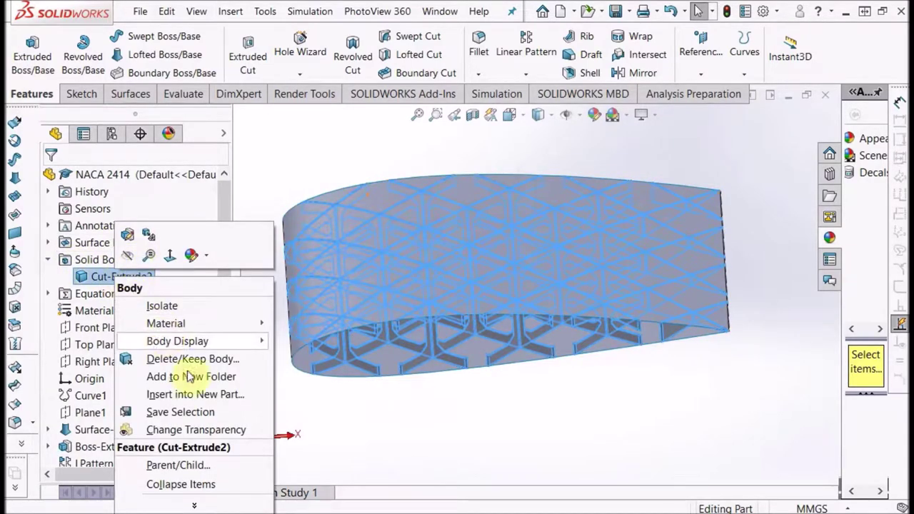
pyautogui.click(202, 394)
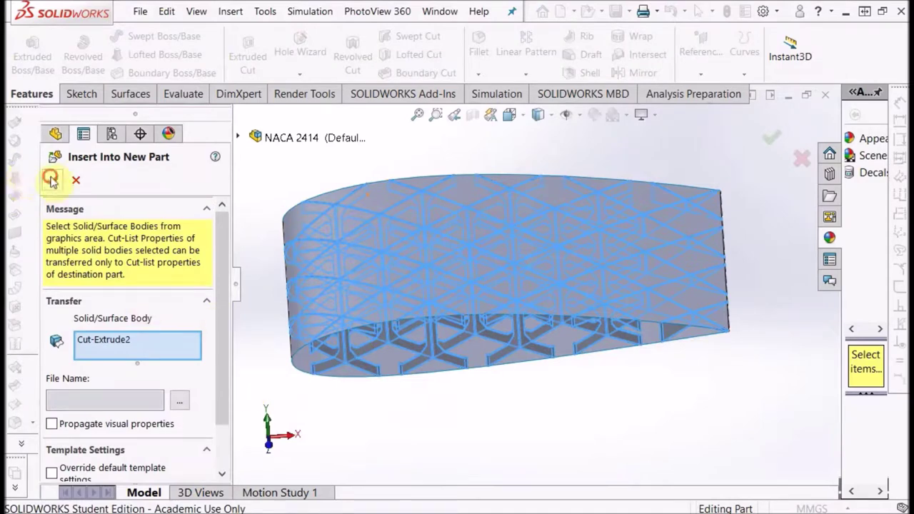
pyautogui.click(495, 243)
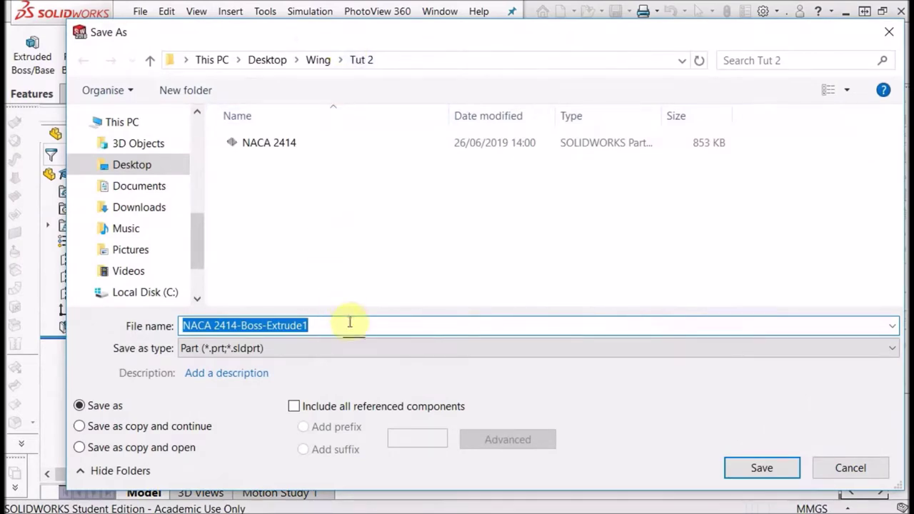
# Step: Save the lattice part as an STL file named NACA 2414-Boss-Extrude1 in the Tut 2 folder
pyautogui.click(327, 347)
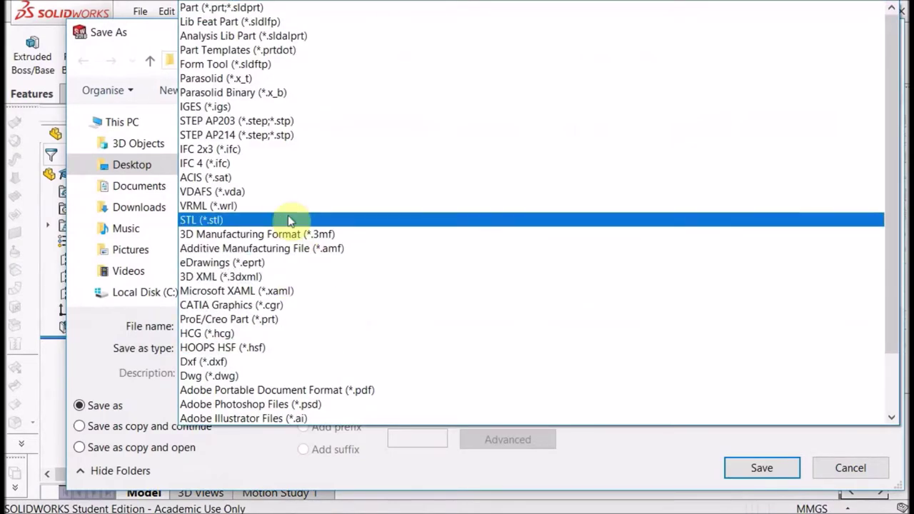
pyautogui.click(290, 217)
pyautogui.doubleClick(339, 366)
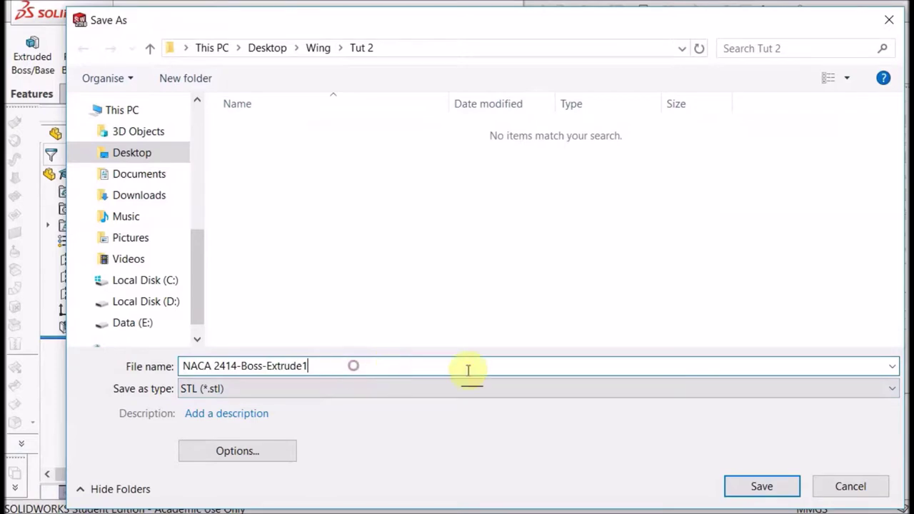
pyautogui.click(766, 485)
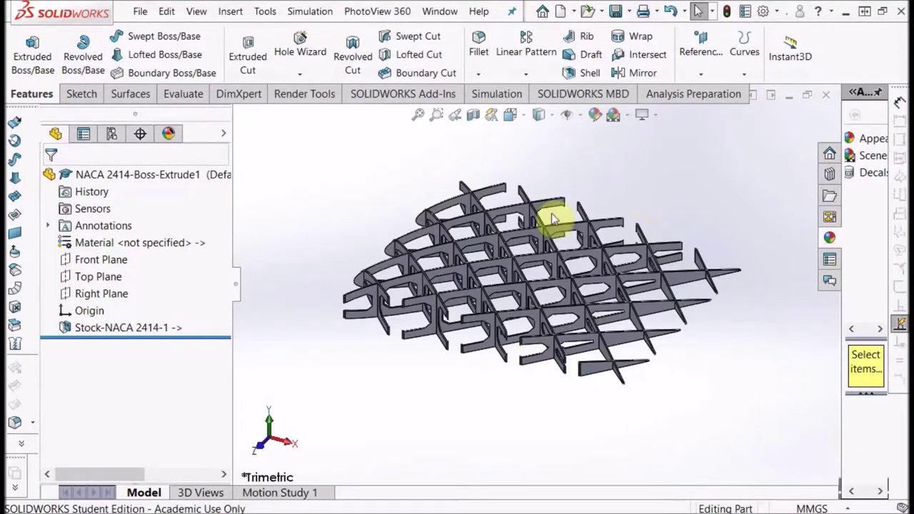
# Step: Inspect the derived lattice part from several angles and close it to return to the NACA 2414 part
pyautogui.moveTo(552, 220); pyautogui.dragTo(600, 279, button='middle')
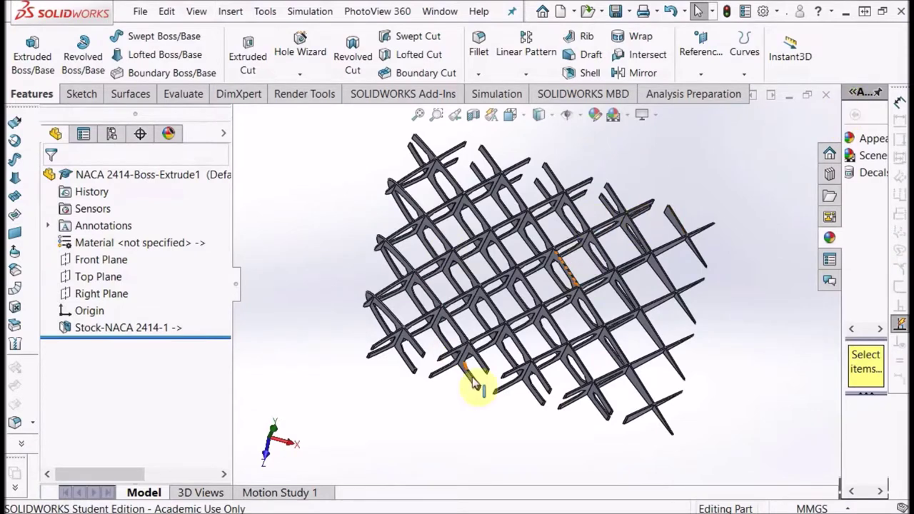
pyautogui.moveTo(580, 357); pyautogui.dragTo(582, 269, button='middle')
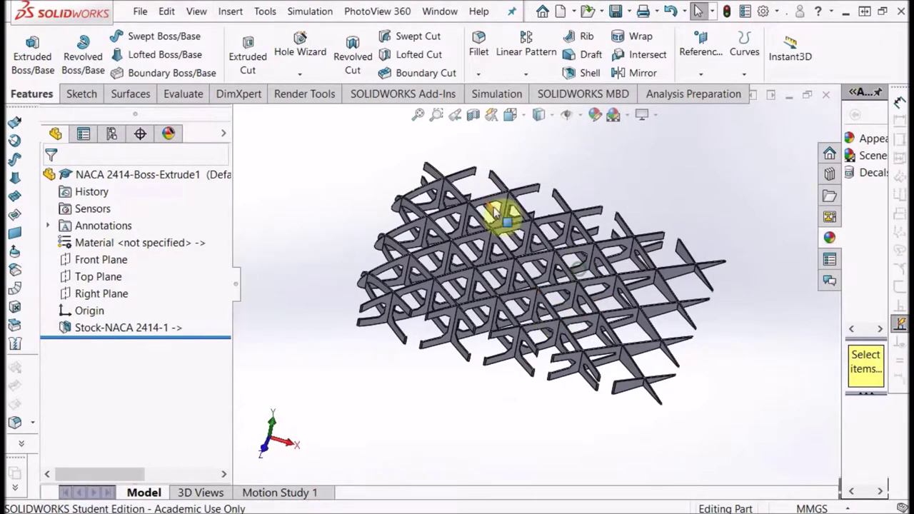
pyautogui.scroll(-5, 477, 263)
pyautogui.scroll(6, 527, 296)
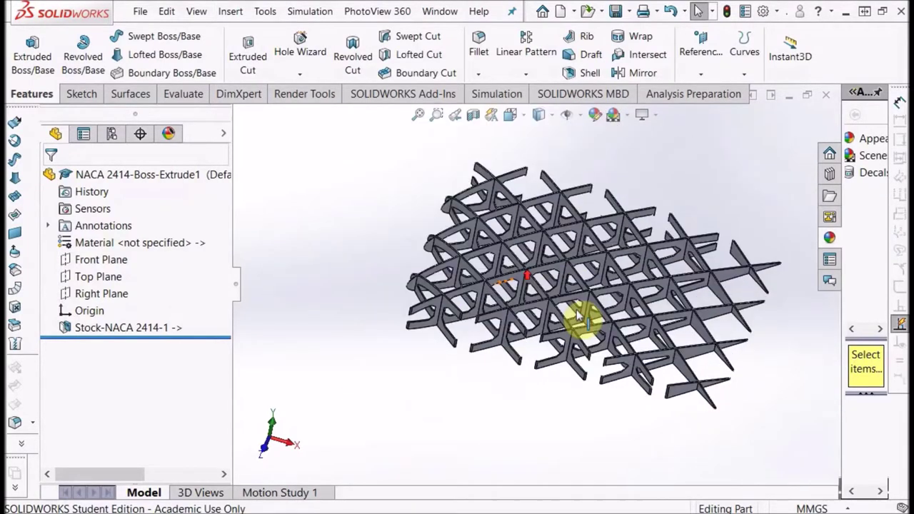
pyautogui.click(828, 98)
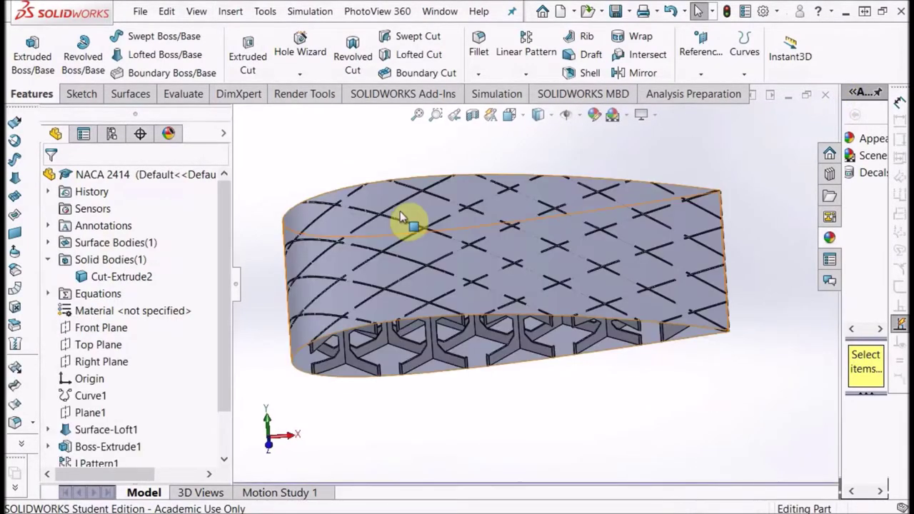
# Step: Insert the surface body Surface-Loft1 into a new part, changing the derived part's units to those of the base part
pyautogui.click(47, 242)
pyautogui.click(97, 260)
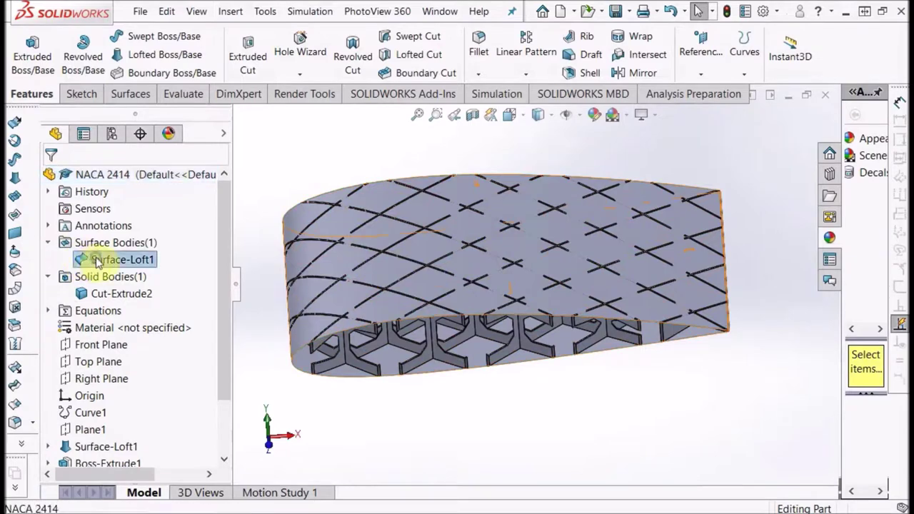
pyautogui.rightClick(98, 260)
pyautogui.click(177, 375)
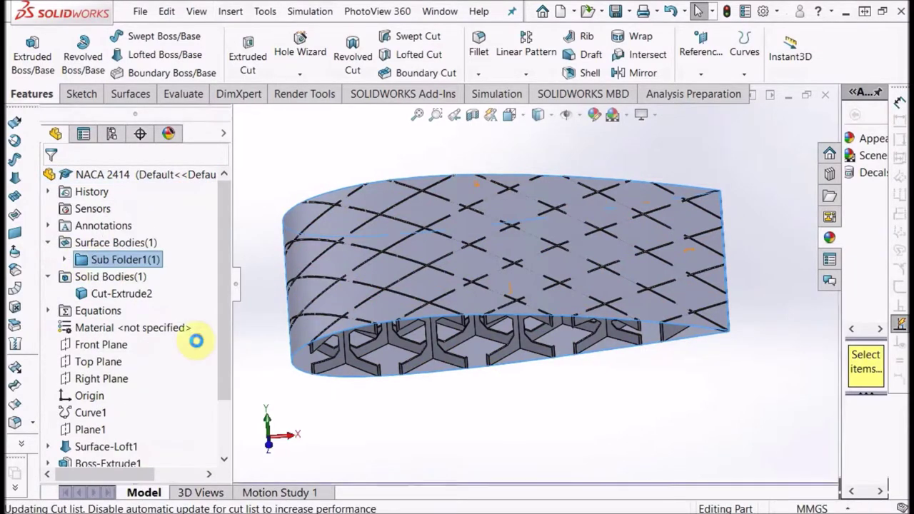
pyautogui.click(184, 229)
pyautogui.click(63, 259)
pyautogui.click(139, 277)
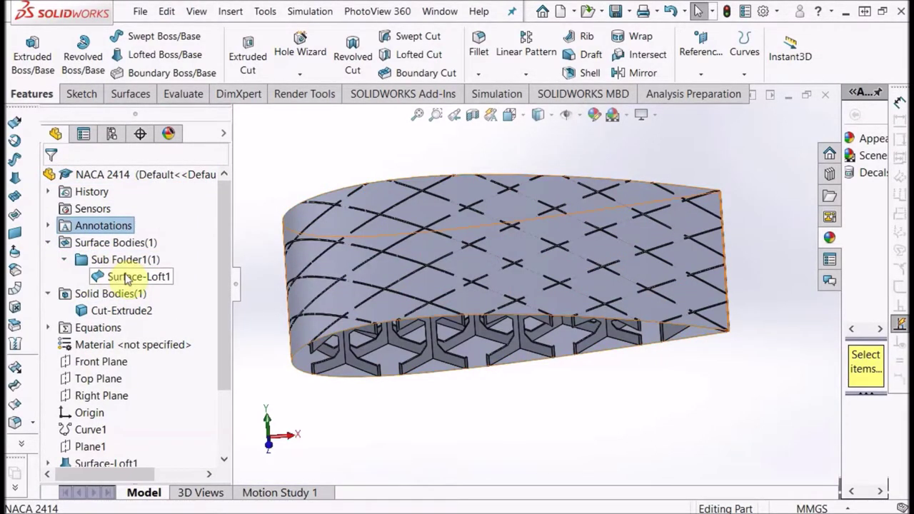
pyautogui.rightClick(136, 276)
pyautogui.click(196, 408)
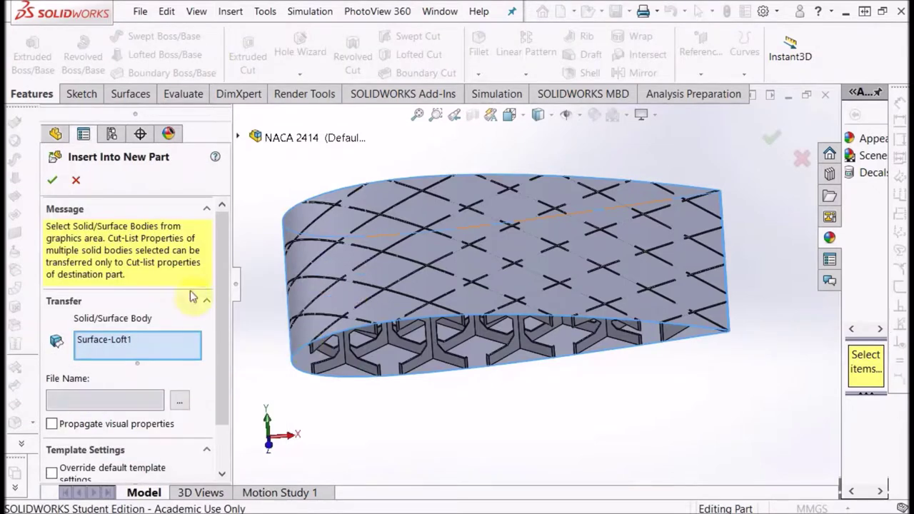
pyautogui.rightClick(467, 240)
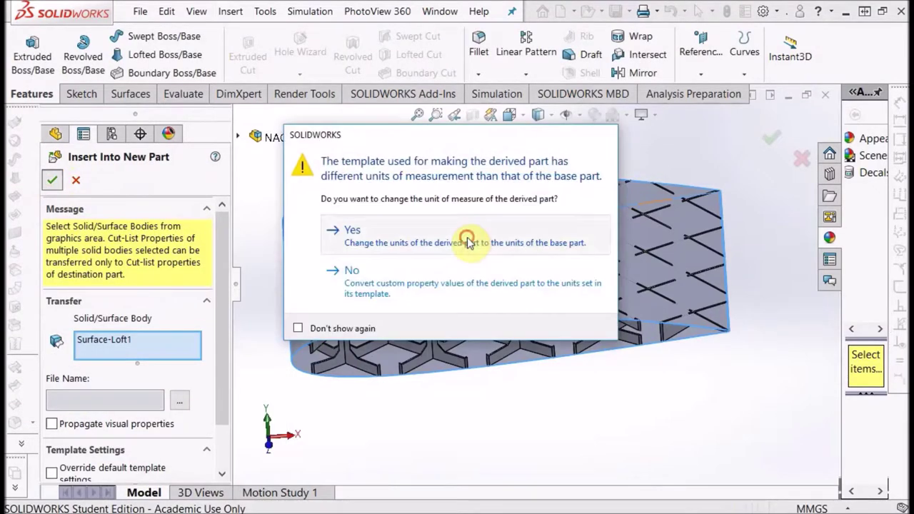
pyautogui.click(468, 241)
# Step: Save the airfoil surface part as an STL file named NACA 2414-Surface-Loft1 and close the part
pyautogui.hotkey('ctrl', 's')
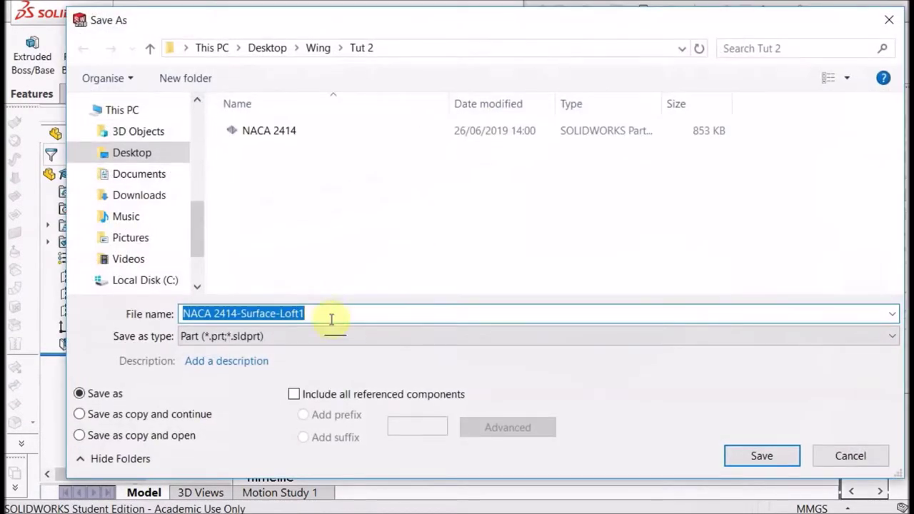
pyautogui.click(325, 334)
pyautogui.click(294, 219)
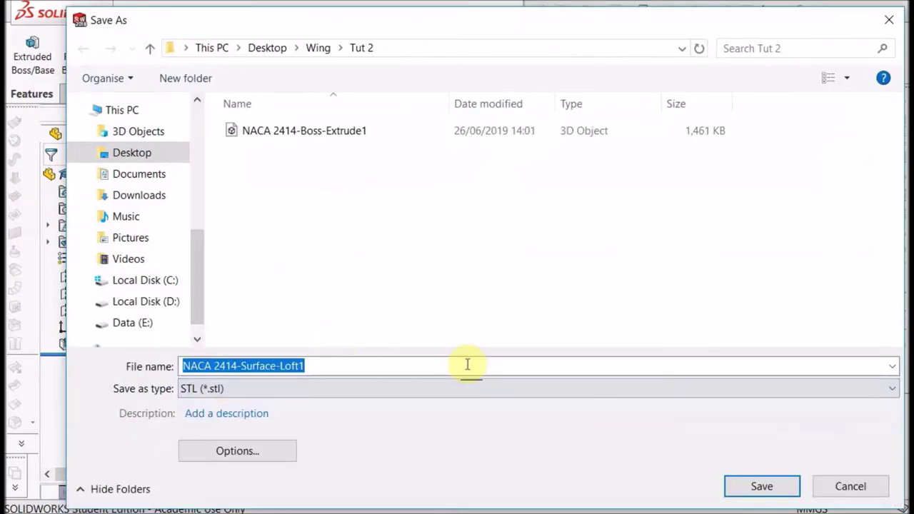
pyautogui.click(786, 490)
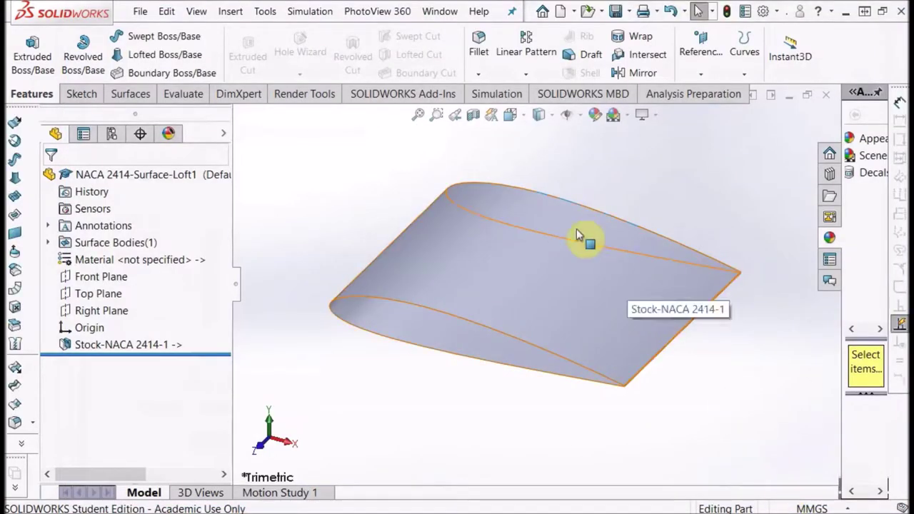
pyautogui.click(824, 97)
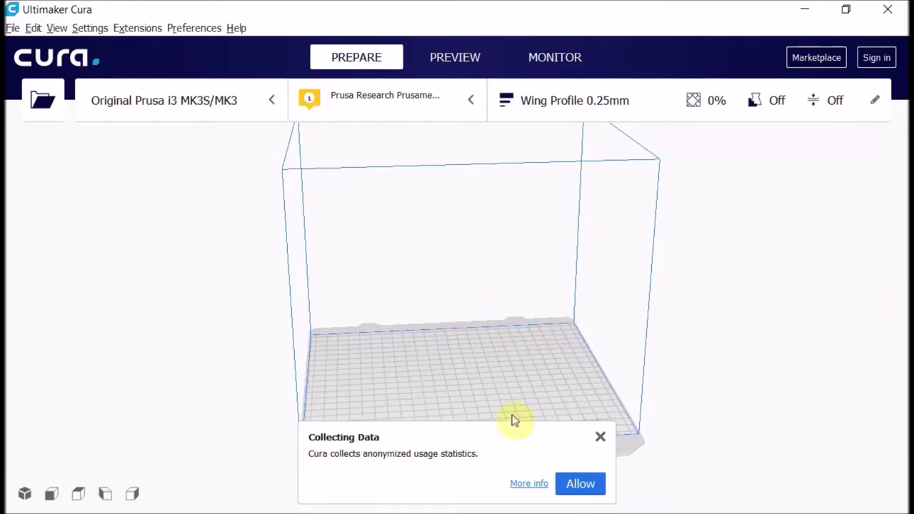
# Step: Switch to Ultimaker Cura, dismiss the data collection notice and load both STL files from the Tut 2 folder inside Wing
pyautogui.click(605, 437)
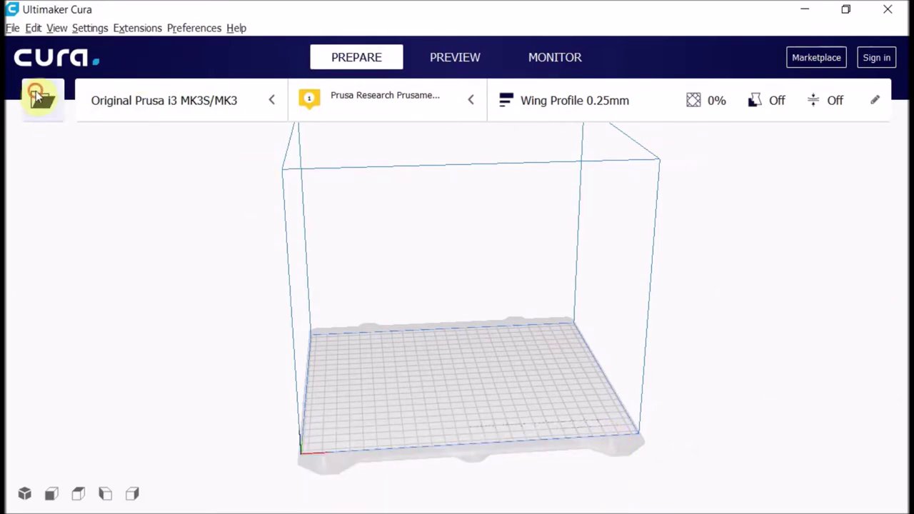
pyautogui.click(36, 93)
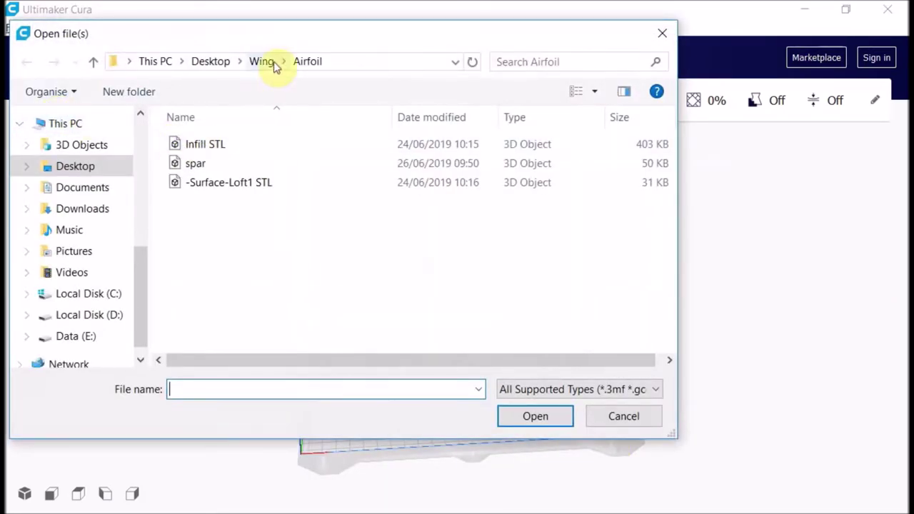
pyautogui.click(262, 63)
pyautogui.doubleClick(341, 174)
pyautogui.click(302, 169)
pyautogui.hotkey('ctrl', 'a')
pyautogui.click(534, 416)
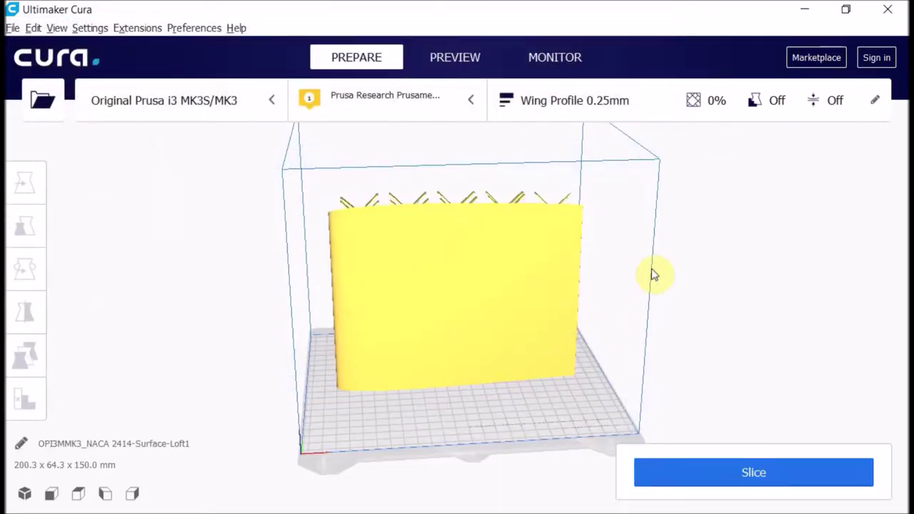
pyautogui.rightClick(647, 190)
pyautogui.rightClick(643, 226)
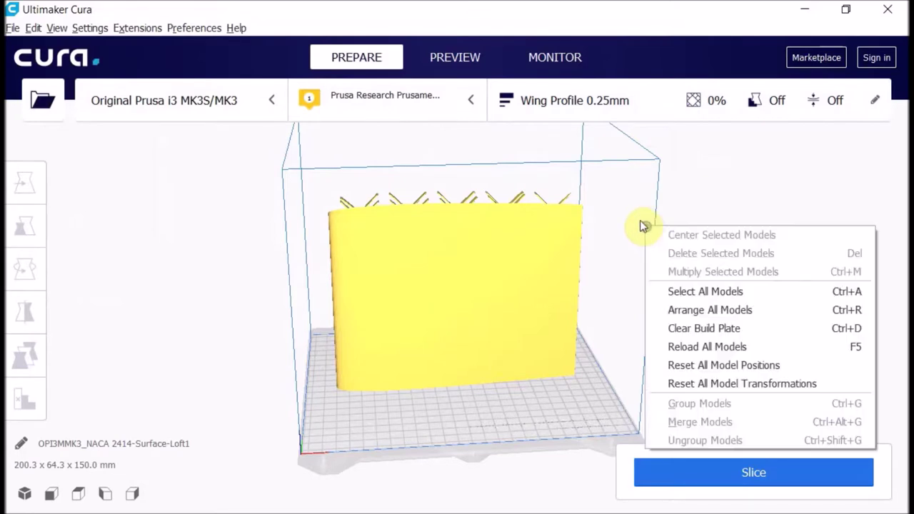
pyautogui.click(718, 175)
pyautogui.moveTo(701, 201); pyautogui.dragTo(631, 234, button='middle')
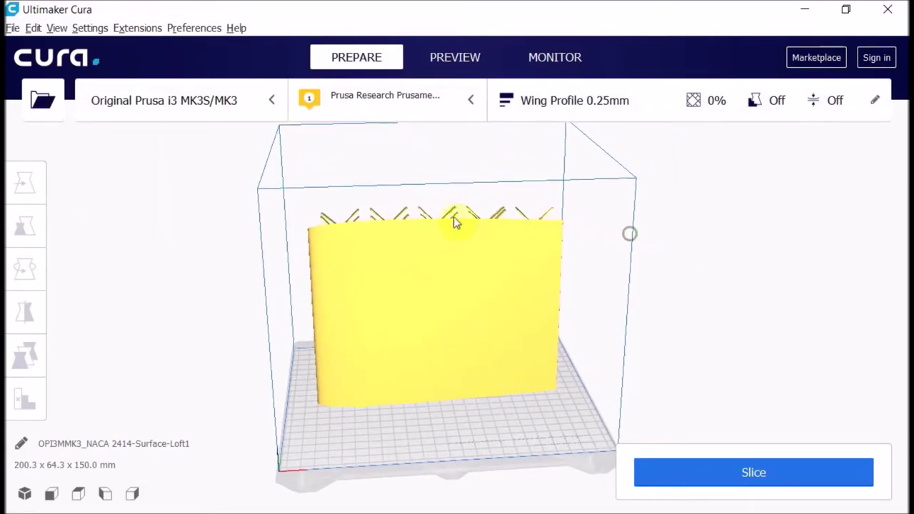
# Step: Set the lattice model's Y position to 0 mm so that it sits inside the airfoil skin, and deselect it
pyautogui.click(407, 216)
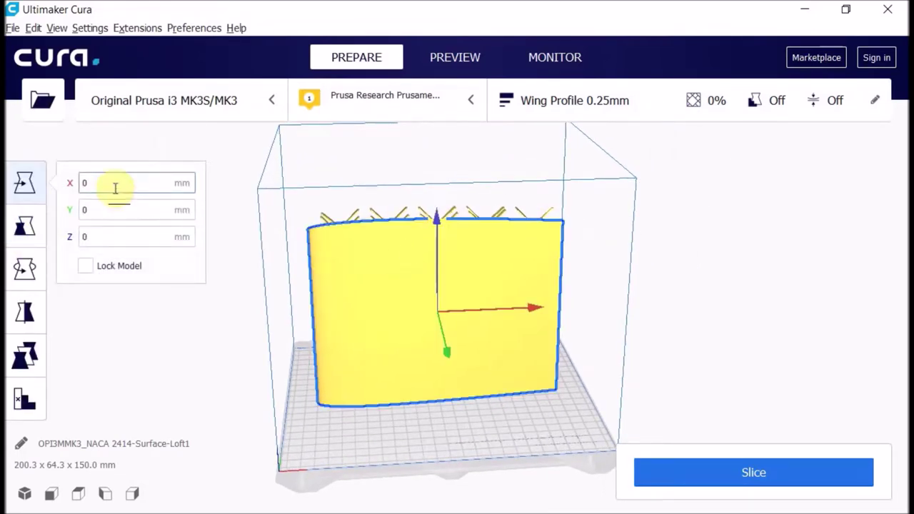
pyautogui.click(359, 214)
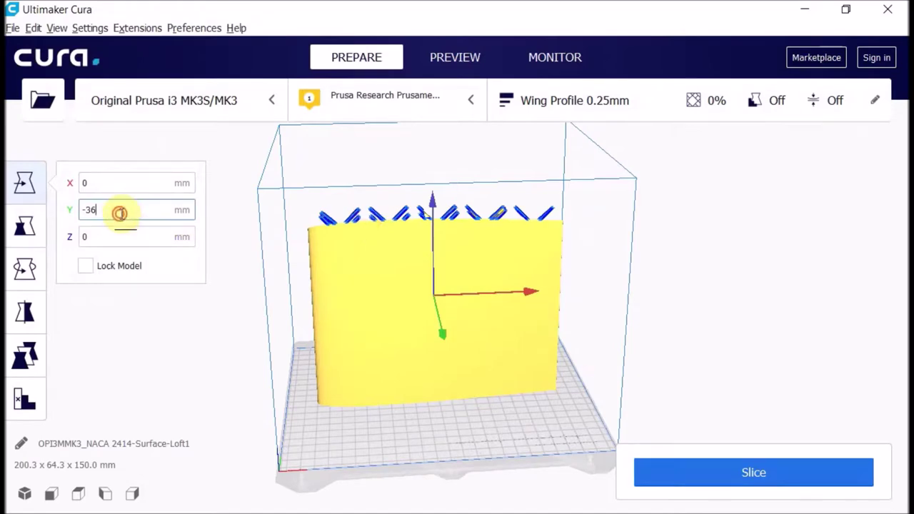
pyautogui.write('0')
pyautogui.press('Return')
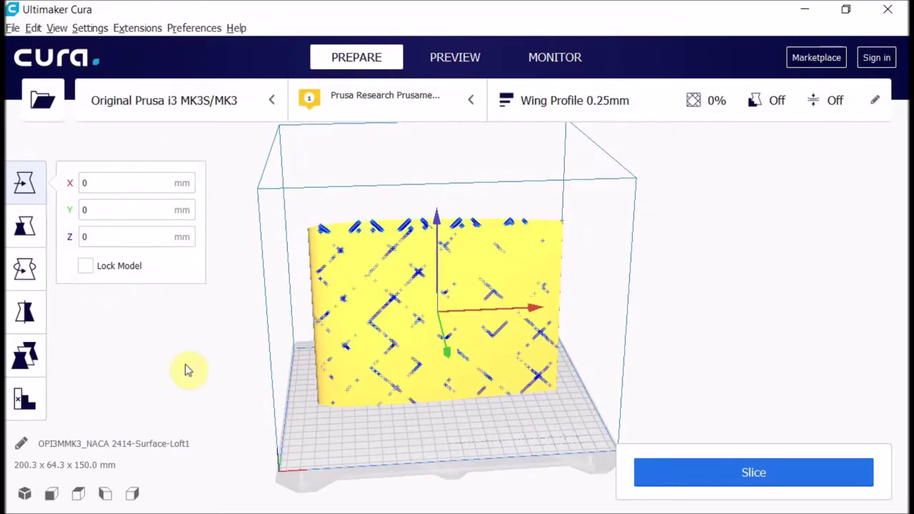
pyautogui.click(293, 225)
# Step: Set the lattice model's mesh type to "Modify settings for infill of other models" and deselect it
pyautogui.moveTo(280, 234); pyautogui.dragTo(364, 250, button='right')
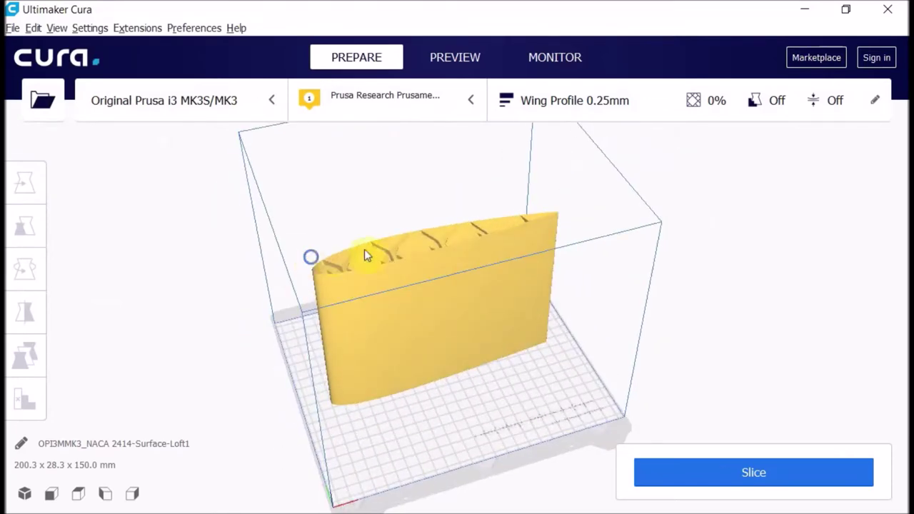
pyautogui.click(366, 251)
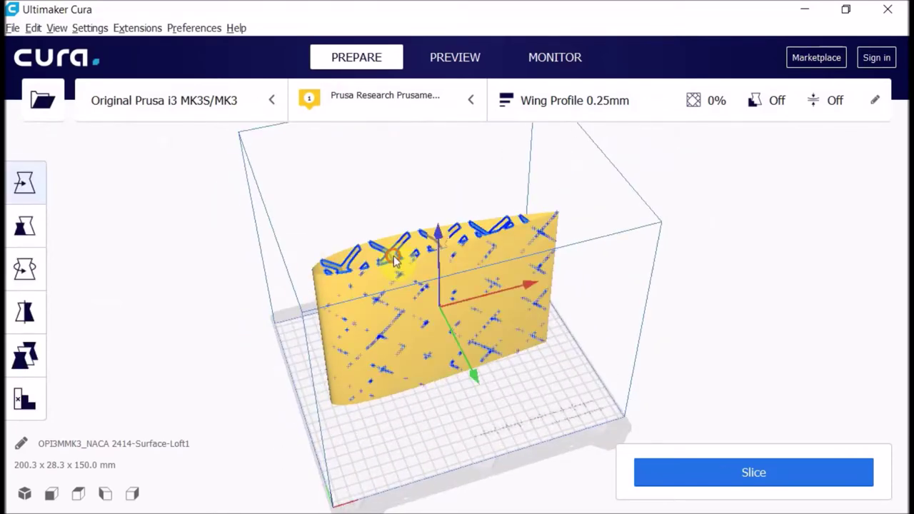
pyautogui.click(25, 355)
pyautogui.click(188, 361)
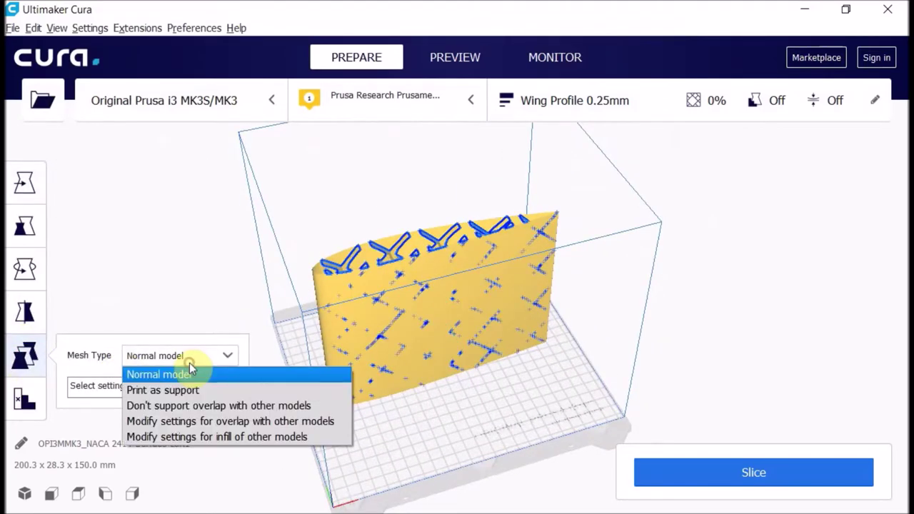
pyautogui.click(195, 436)
pyautogui.click(440, 428)
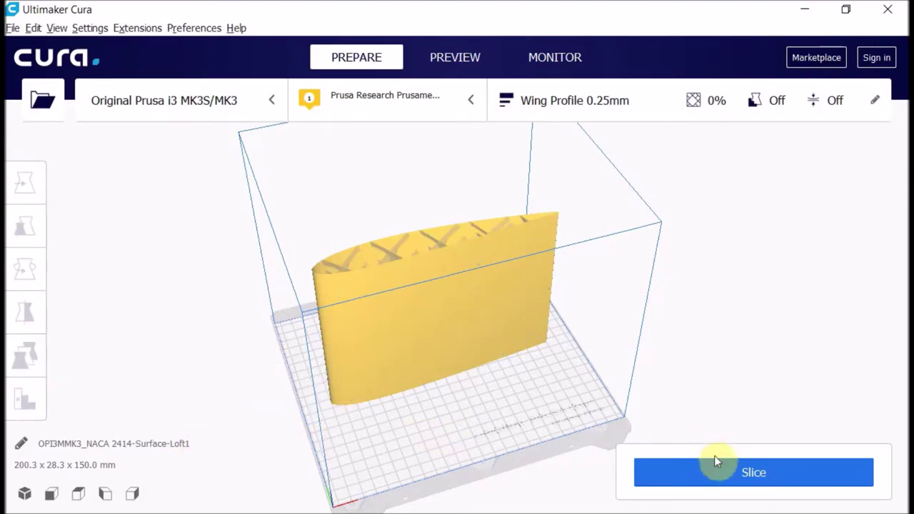
# Step: Slice the combined wing model and show its layer preview
pyautogui.click(705, 472)
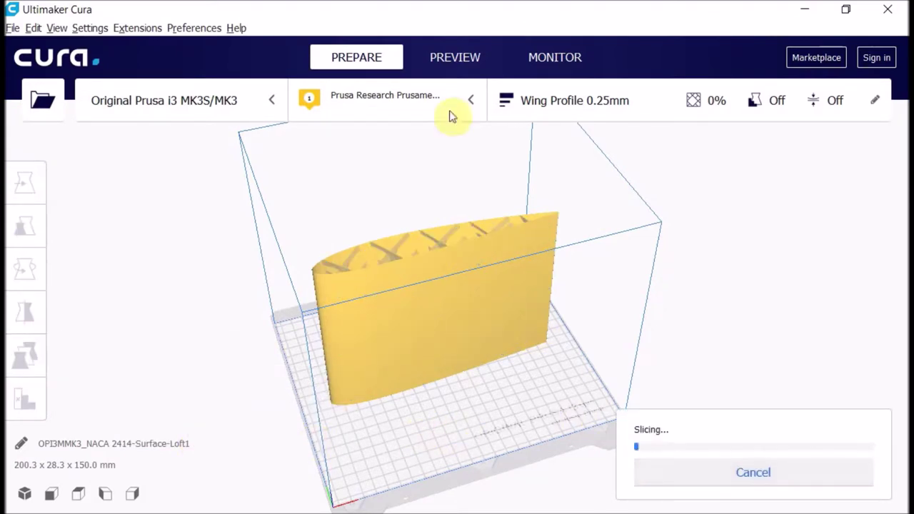
pyautogui.click(443, 61)
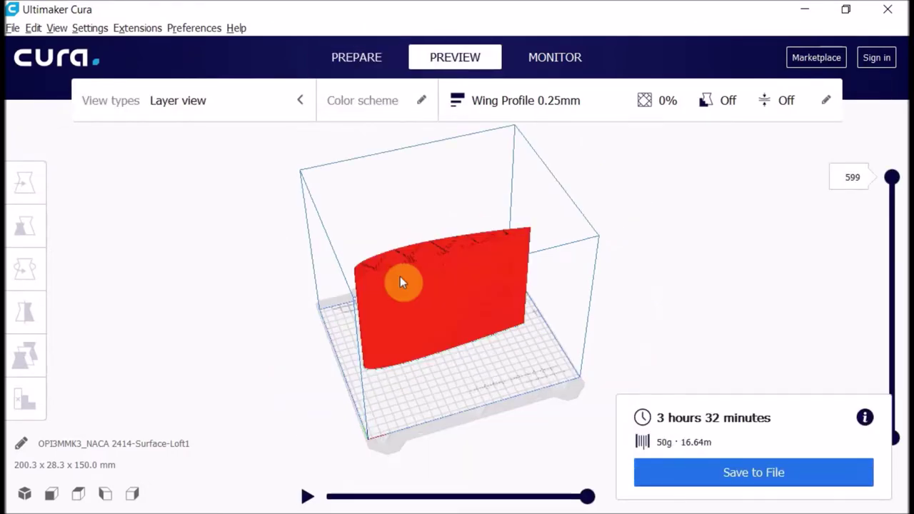
pyautogui.scroll(-3, 418, 266)
pyautogui.scroll(10, 443, 260)
pyautogui.moveTo(430, 204); pyautogui.dragTo(450, 285, button='right')
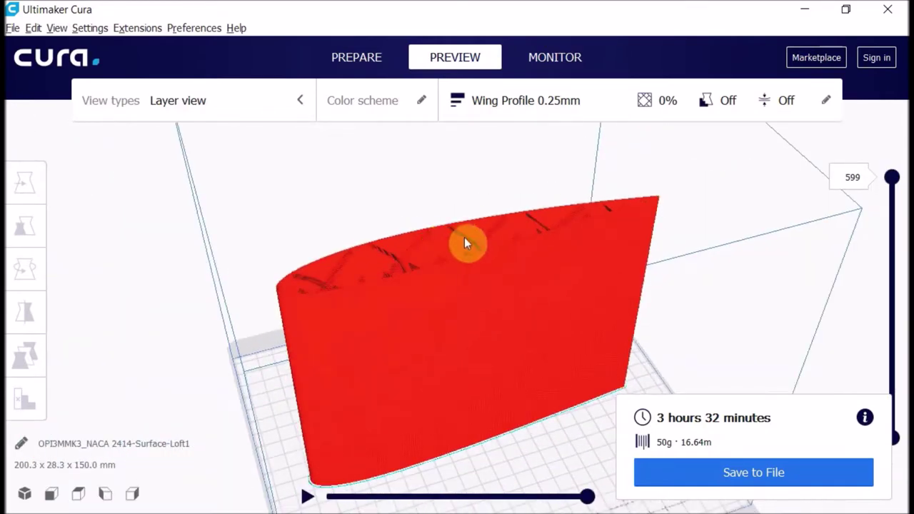
# Step: Lower the displayed layers to near the wing's base and examine where the lattice ribs meet the outer skin
pyautogui.moveTo(893, 179); pyautogui.dragTo(894, 429)
pyautogui.scroll(-2, 428, 457)
pyautogui.scroll(10, 429, 457)
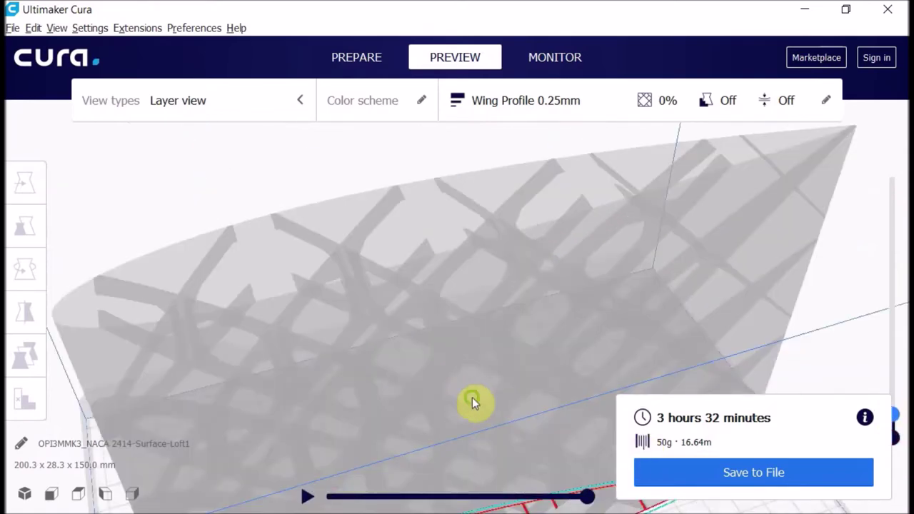
pyautogui.scroll(5, 421, 337)
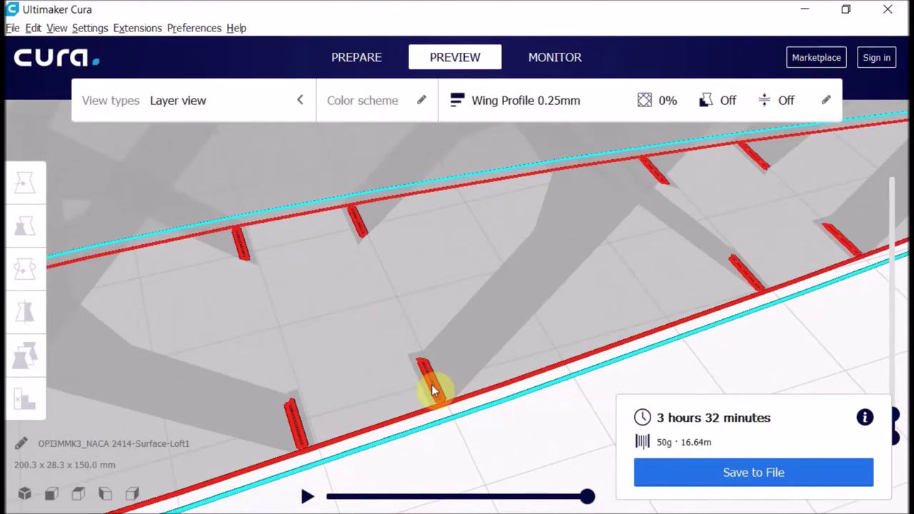
pyautogui.scroll(-6, 431, 385)
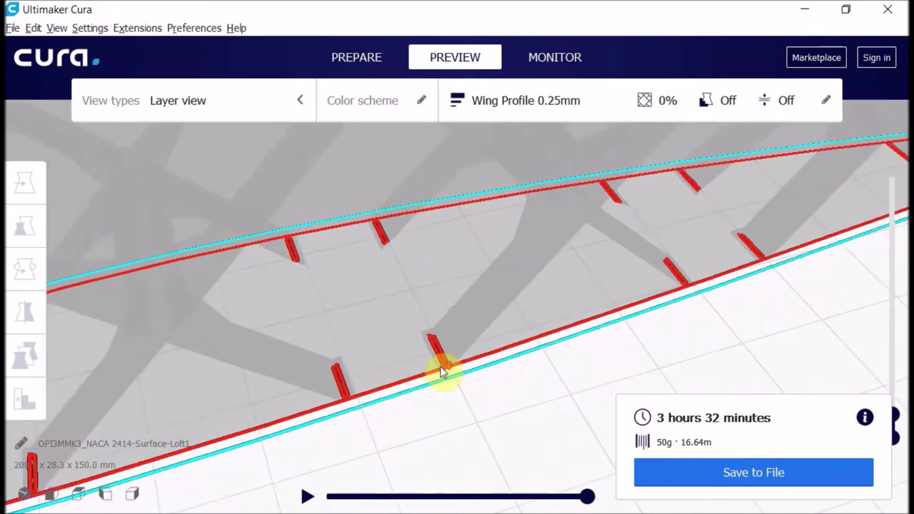
pyautogui.scroll(-2, 454, 329)
pyautogui.scroll(-2, 439, 293)
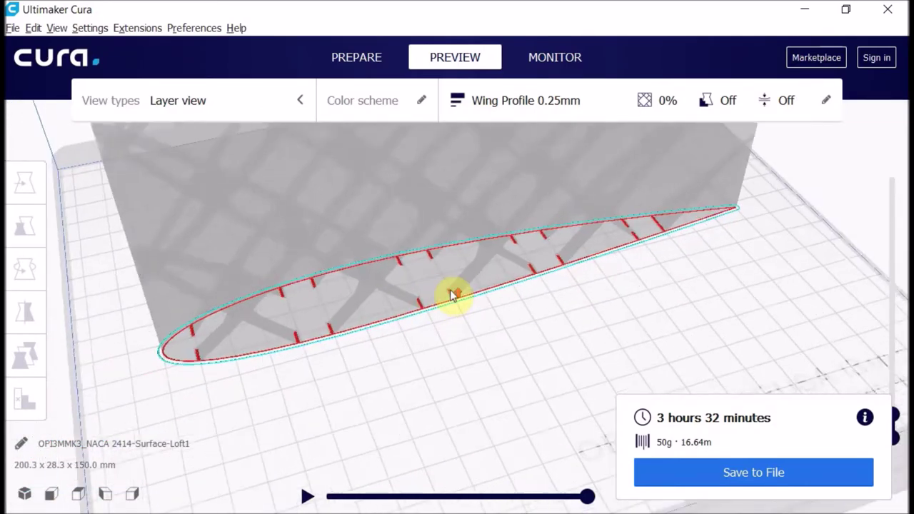
# Step: Raise the displayed layers to layer 65 and examine how the lattice ribs grow between the skin walls near the base
pyautogui.scroll(6, 457, 300)
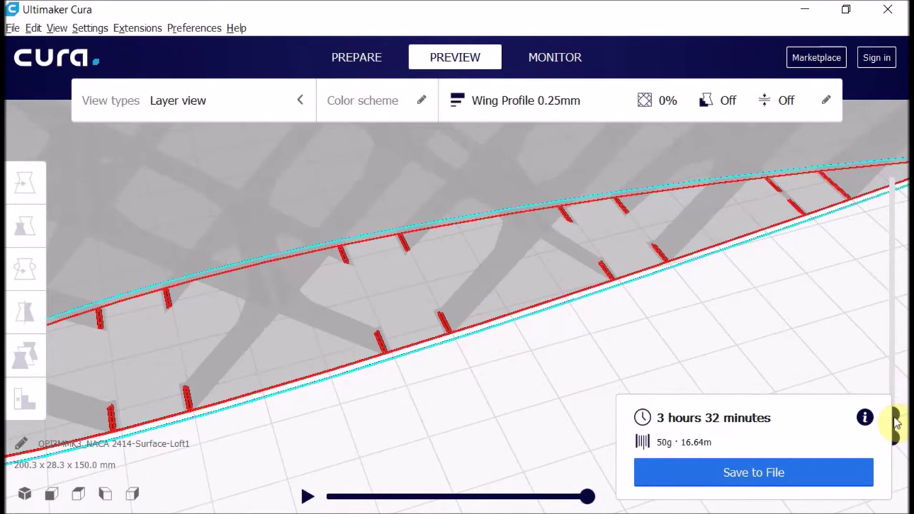
pyautogui.moveTo(895, 417); pyautogui.dragTo(893, 380)
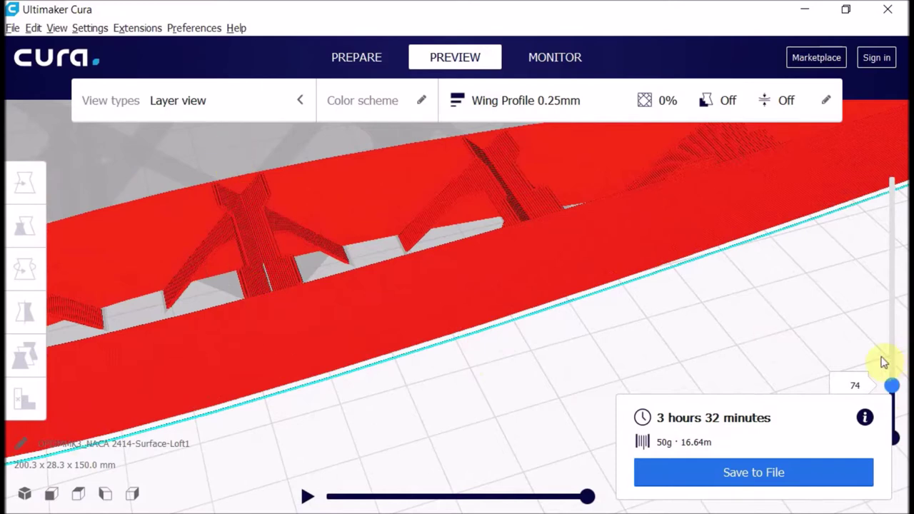
pyautogui.moveTo(893, 384)
pyautogui.mouseDown()
pyautogui.moveTo(892, 322)
pyautogui.moveTo(892, 388)
pyautogui.mouseUp()
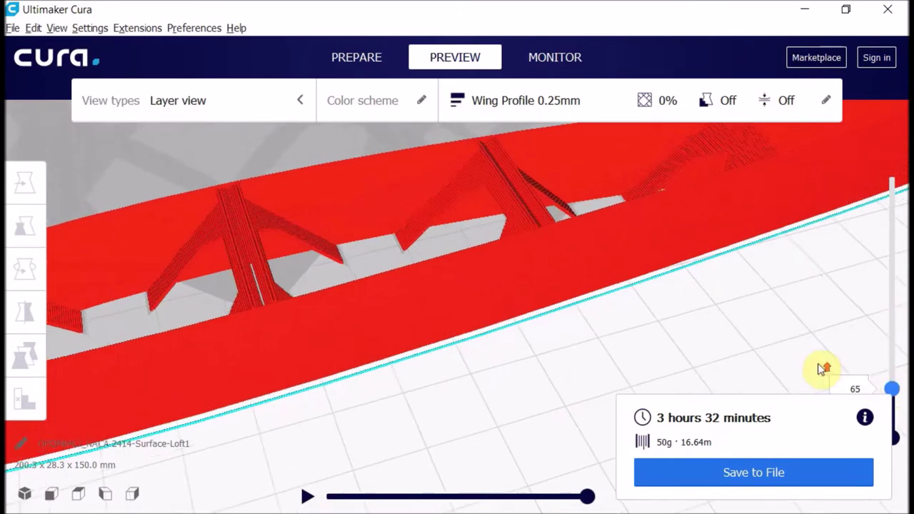
pyautogui.scroll(-3, 618, 361)
pyautogui.moveTo(630, 327); pyautogui.dragTo(620, 356, button='right')
pyautogui.click(498, 396)
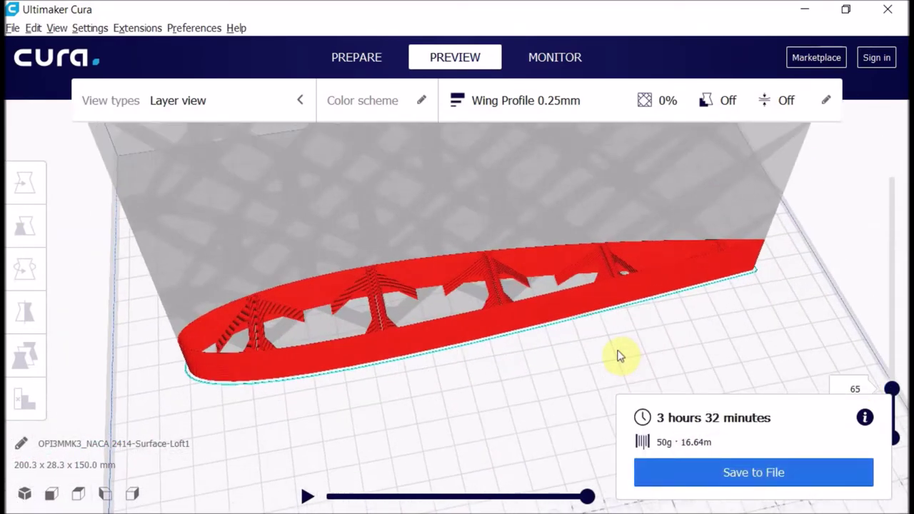
pyautogui.moveTo(576, 378); pyautogui.dragTo(588, 318, button='right')
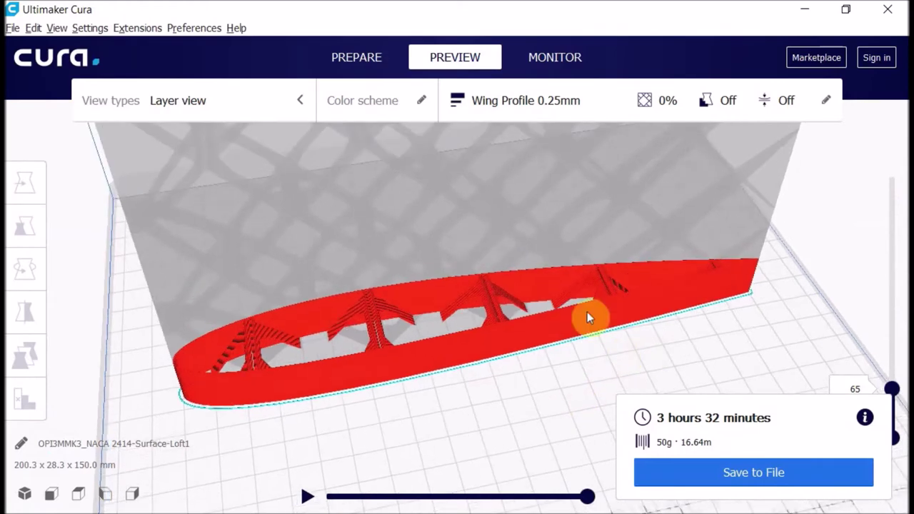
# Step: Display all layers up to 599 and examine the lattice inside the wing from above its open end
pyautogui.moveTo(892, 389); pyautogui.dragTo(899, 192)
pyautogui.scroll(3, 771, 246)
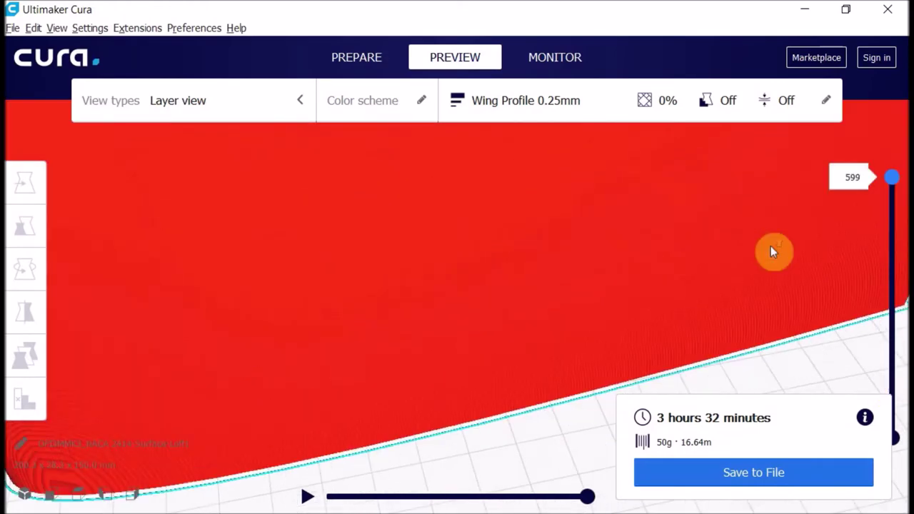
pyautogui.scroll(-6, 757, 257)
pyautogui.moveTo(713, 316); pyautogui.dragTo(679, 290, button='right')
pyautogui.scroll(6, 376, 242)
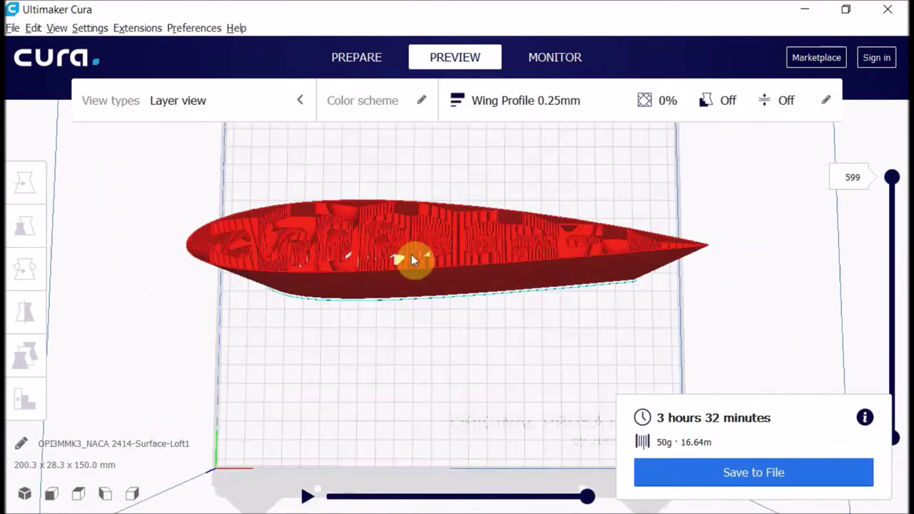
pyautogui.scroll(3, 449, 269)
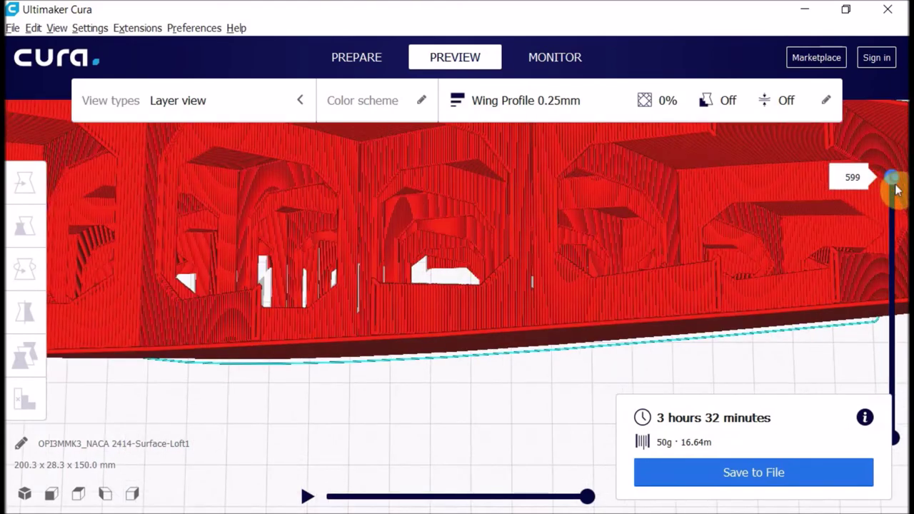
# Step: Lower the displayed layers to layer 531 and simulate that layer's toolpath to about two-thirds to examine how the ribs are printed
pyautogui.moveTo(897, 189); pyautogui.dragTo(897, 218)
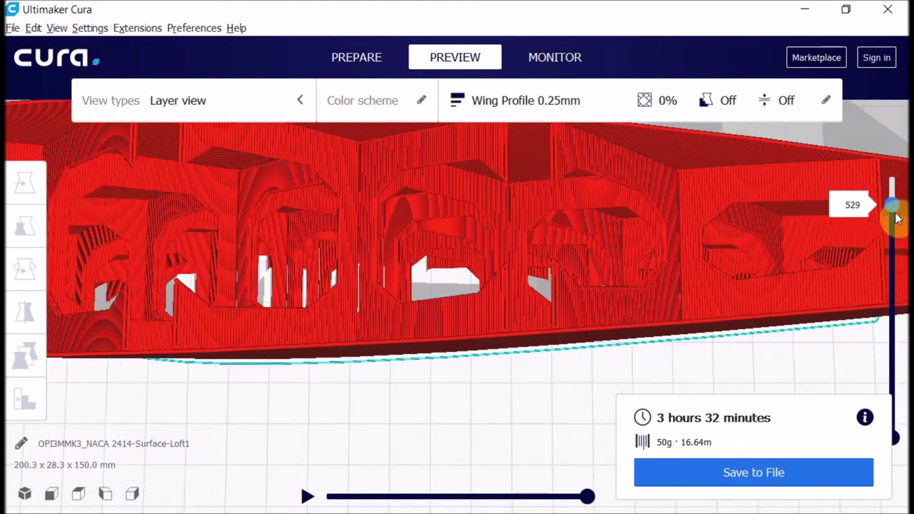
pyautogui.moveTo(896, 213); pyautogui.dragTo(895, 211)
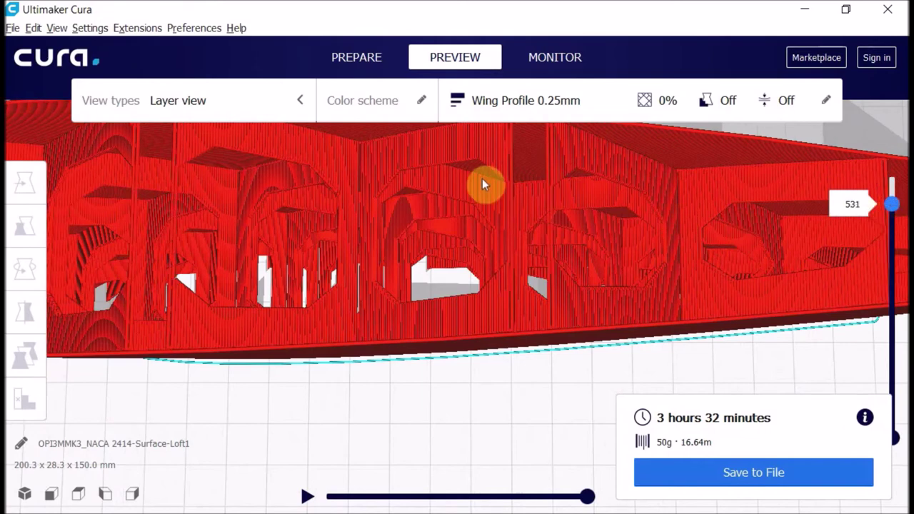
pyautogui.click(305, 500)
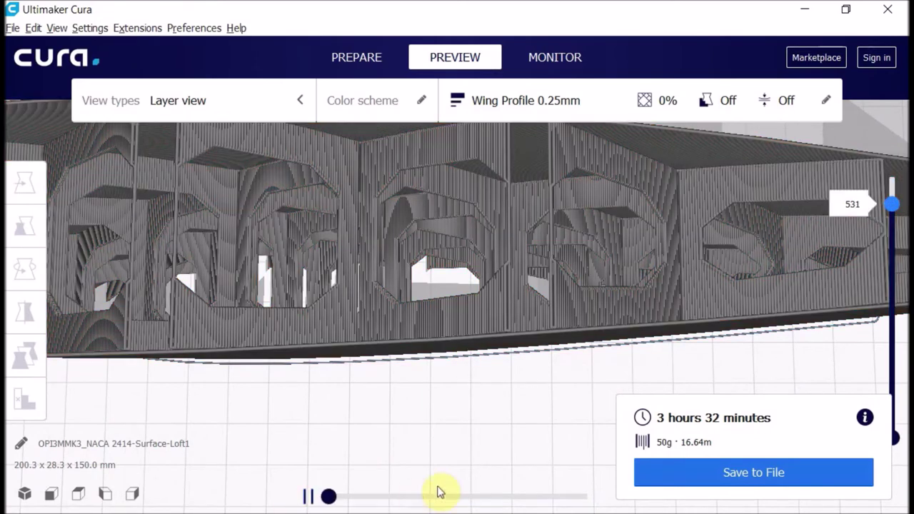
pyautogui.moveTo(334, 498)
pyautogui.mouseDown()
pyautogui.moveTo(527, 492)
pyautogui.moveTo(499, 493)
pyautogui.mouseUp()
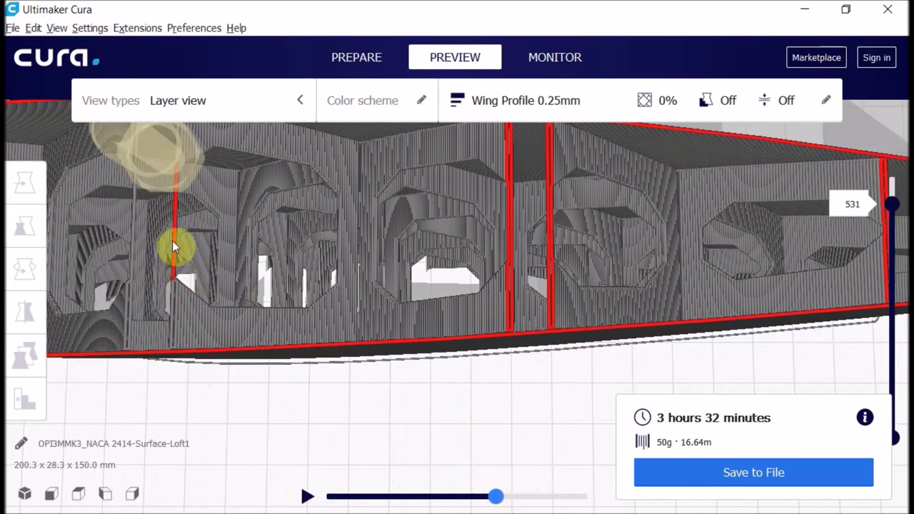